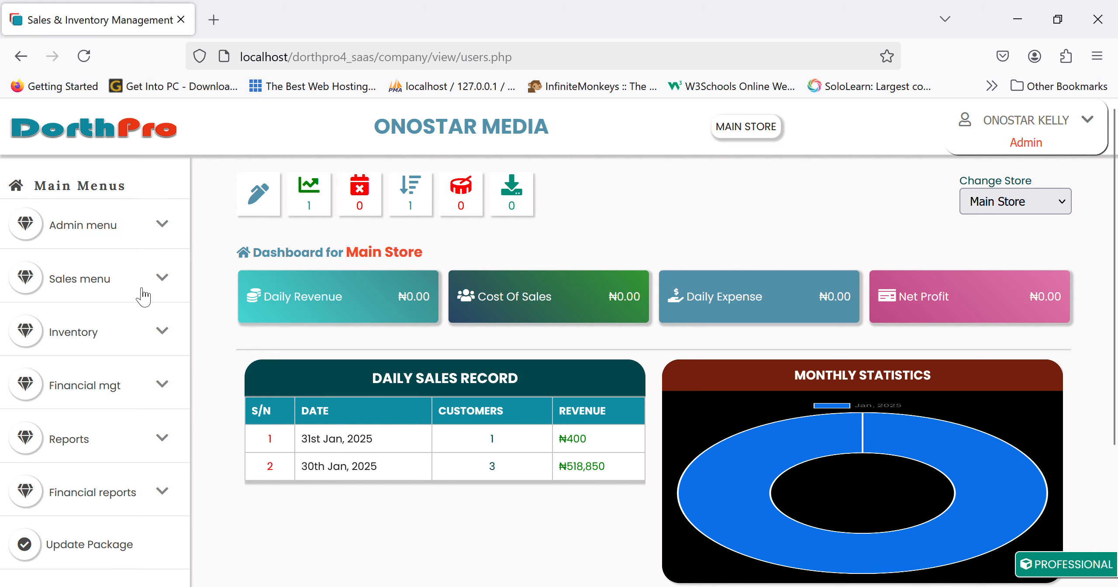
Expand the Inventory menu in the Main Store sidebar to list its options.
left_click(105, 332)
scroll(117, 446, "down", 5)
scroll(117, 445, "up", 5)
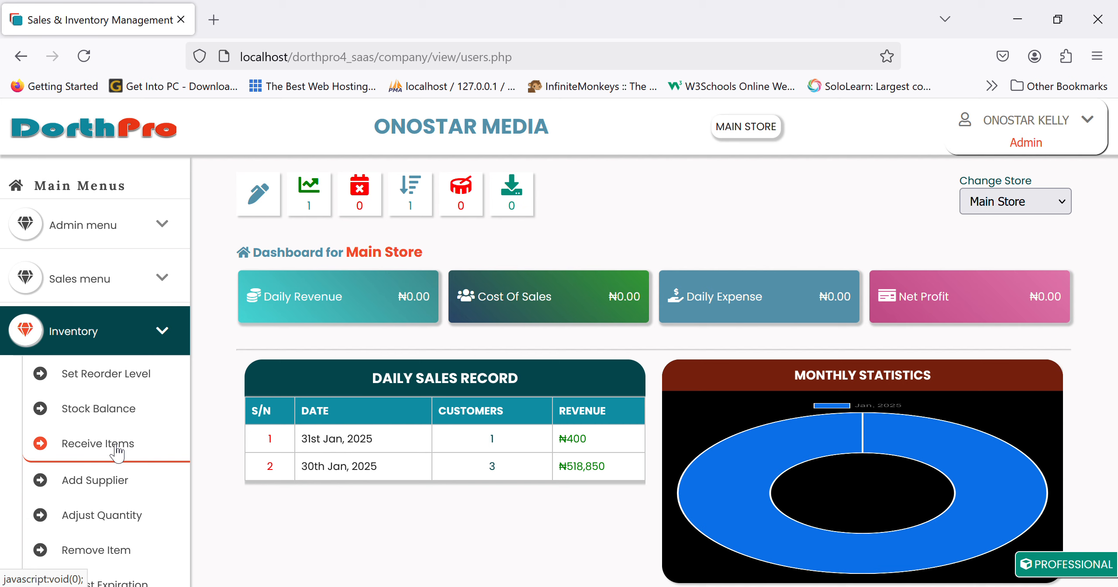
Review the reorder-level settings and items at reorder level, with EMZOR PARACETAMOL SYRUP at 100.
left_click(112, 379)
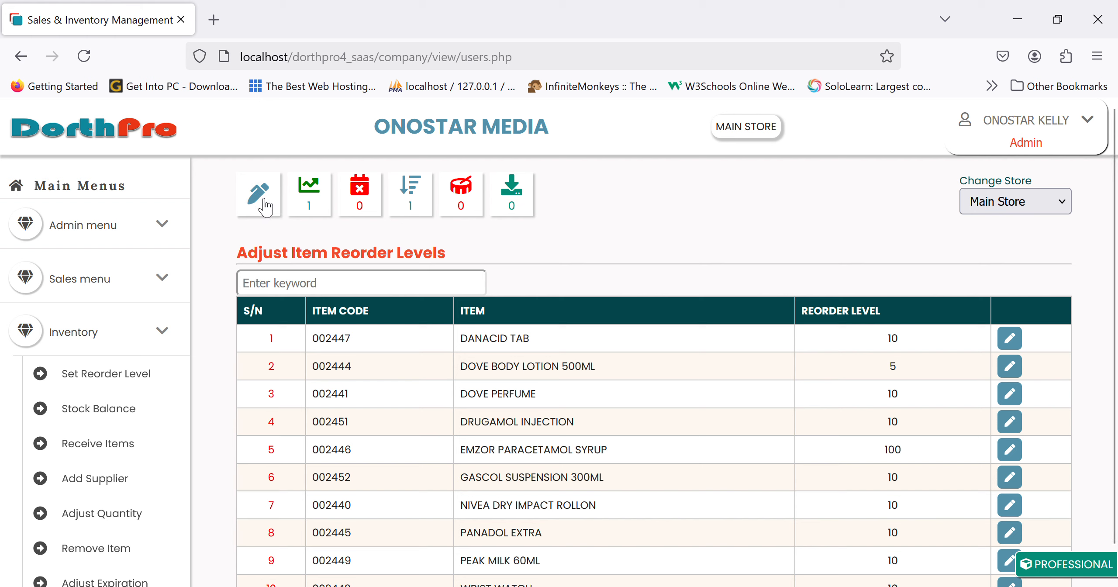
left_click(420, 202)
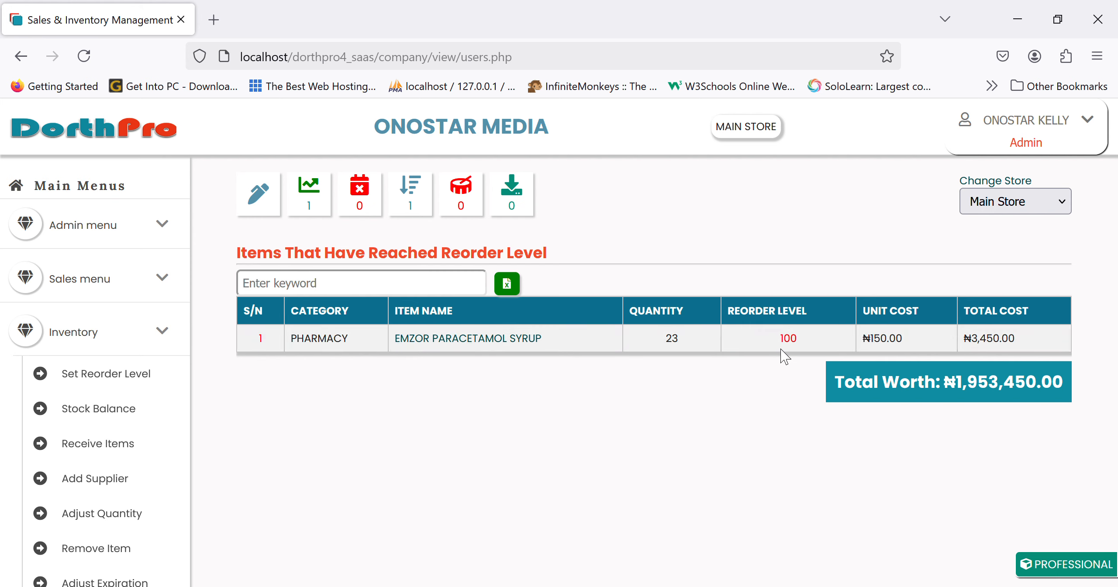
left_click(142, 380)
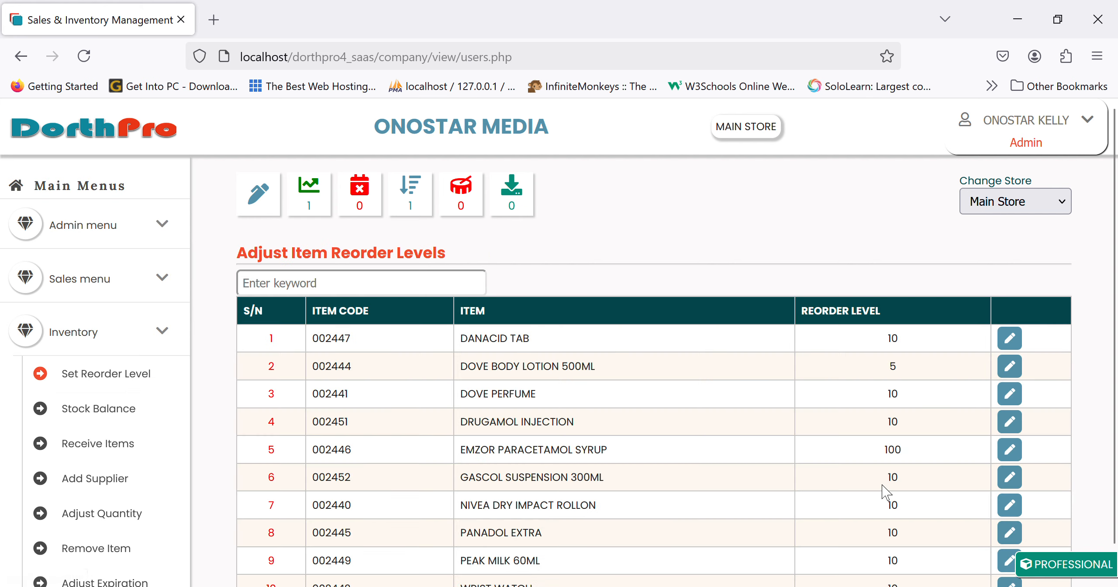
scroll(967, 508, "down", 2)
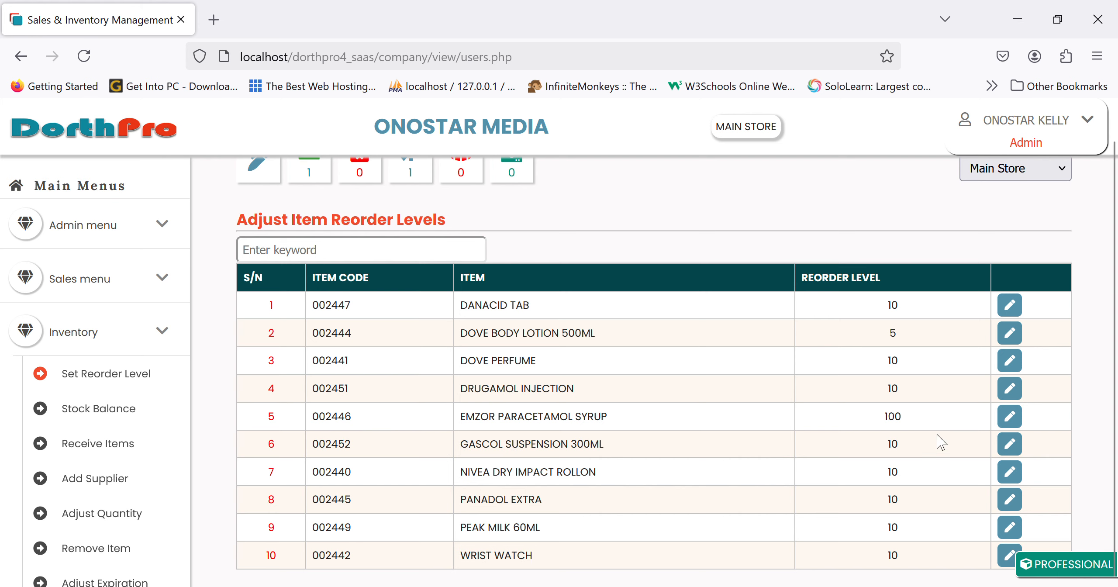
Change EMZOR PARACETAMOL SYRUP's reorder level from 100 to 10 and update it.
left_click(1009, 416)
left_click(457, 322)
key("BackSpace")
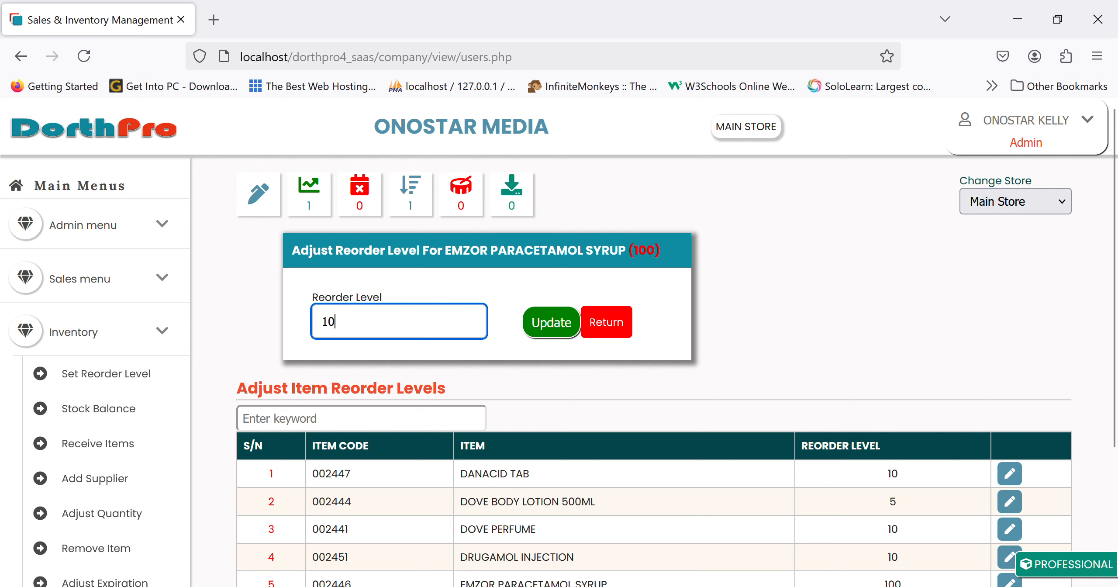
left_click(551, 323)
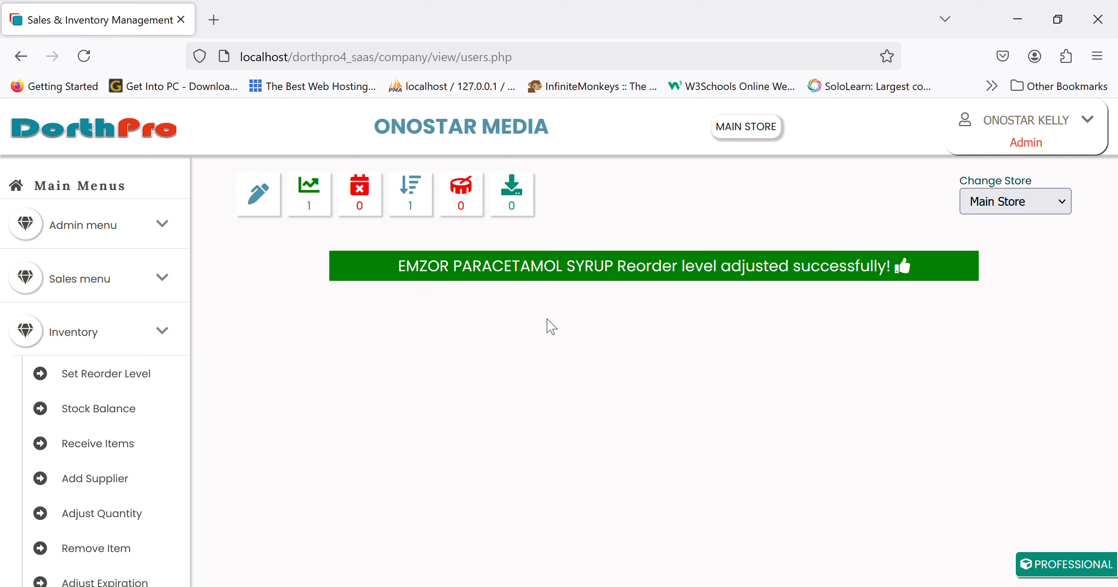
Confirm no items remain at reorder level and recheck the Set Reorder Level list.
left_click(87, 131)
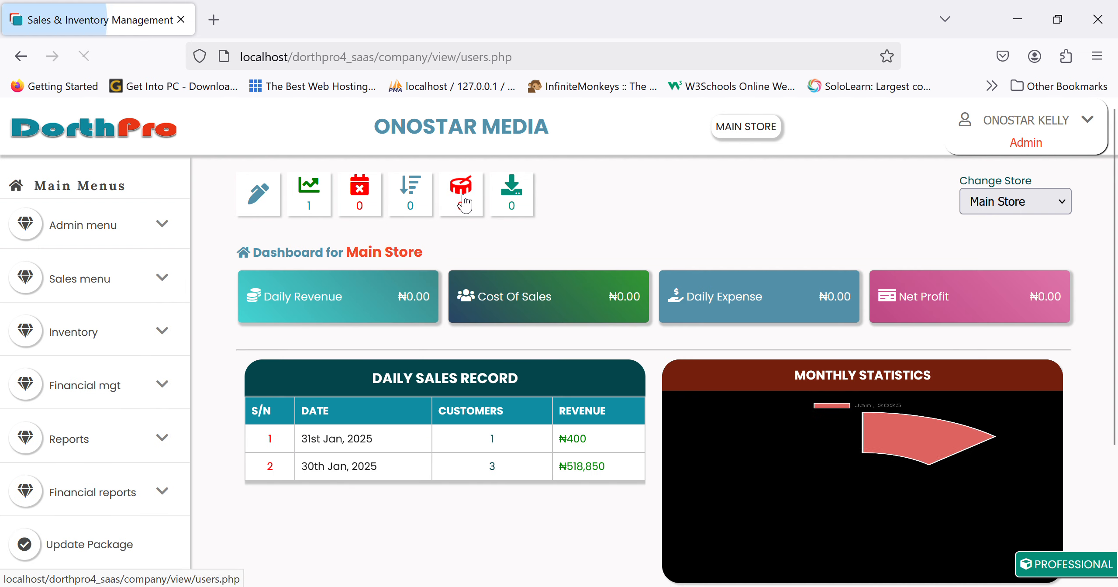
left_click(415, 206)
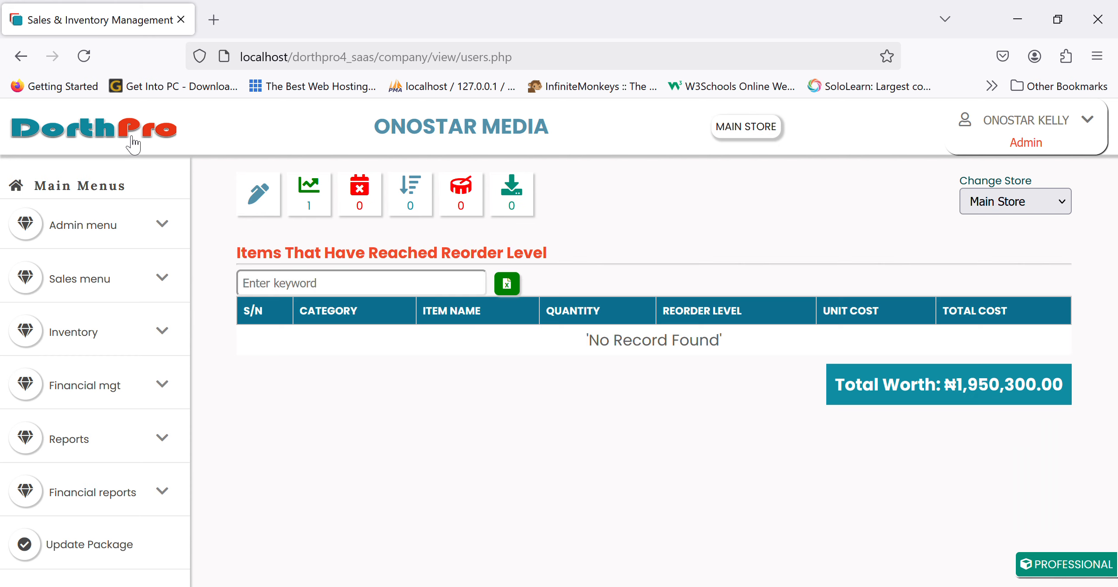
left_click(113, 353)
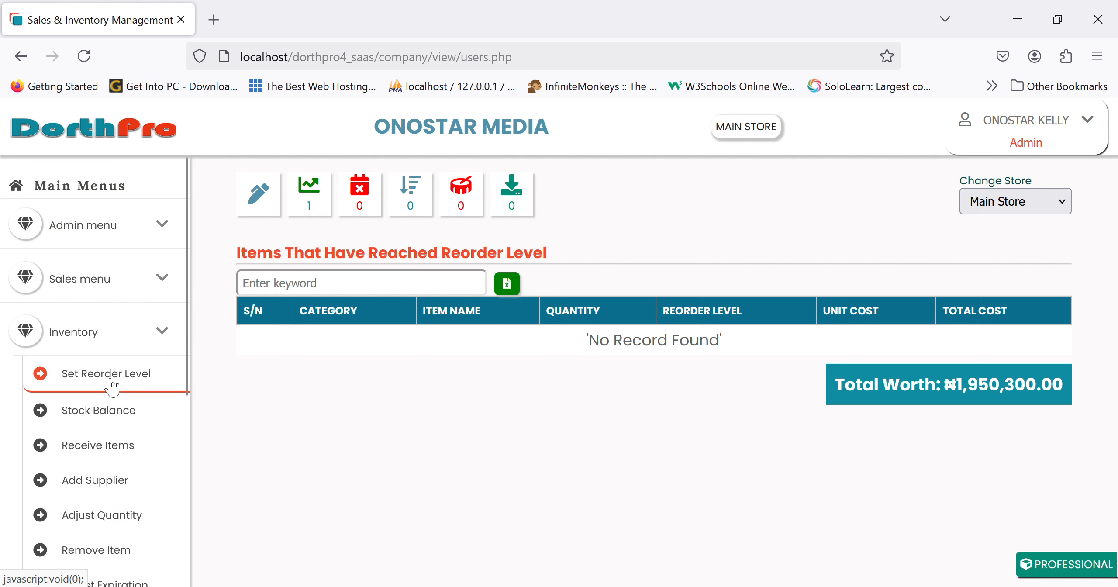
left_click(113, 386)
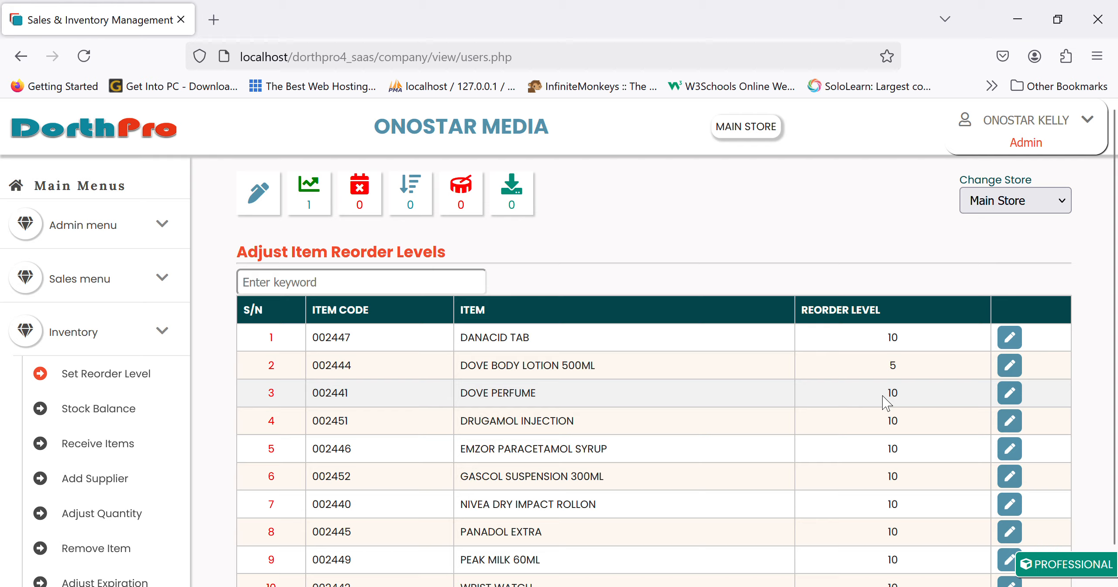
scroll(887, 400, "down", 1)
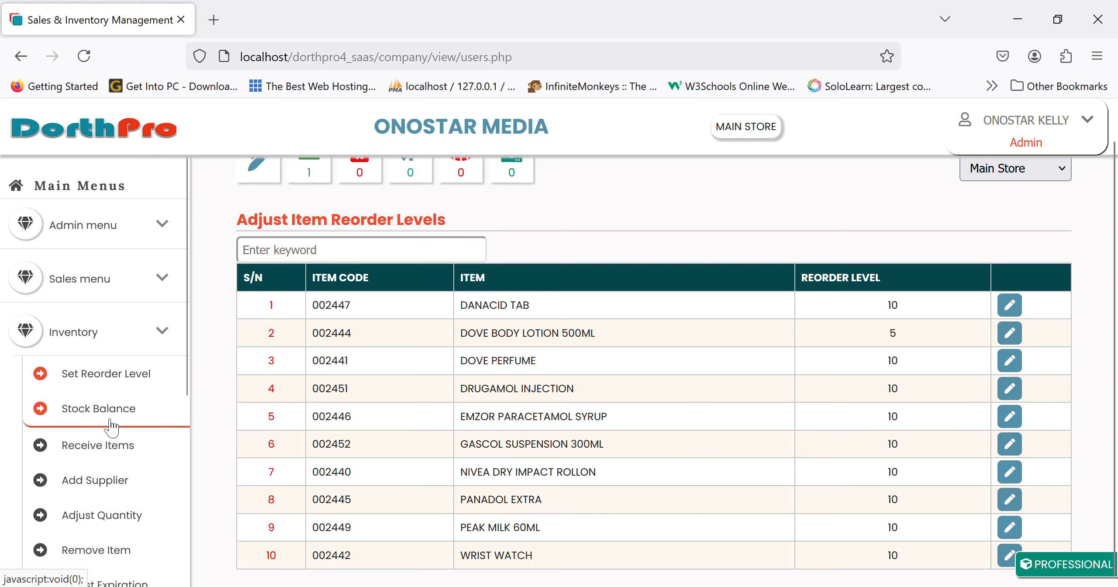
scroll(111, 425, "down", 1)
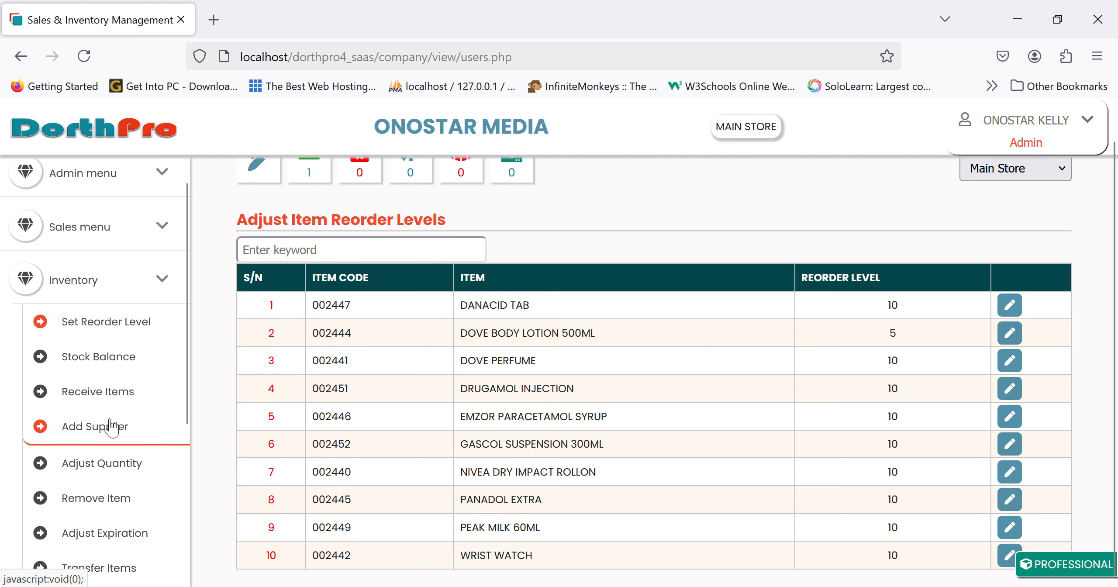
Check stock balances for Main Store and Badagry Office (₦26,250.00), then return to Main Store.
left_click(135, 374)
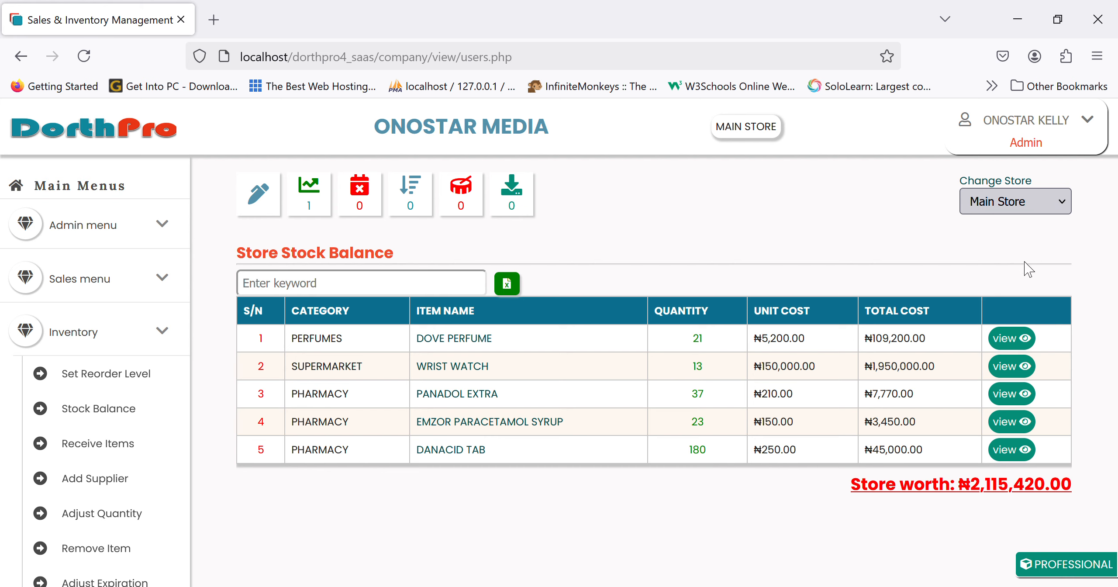
left_click(1012, 277)
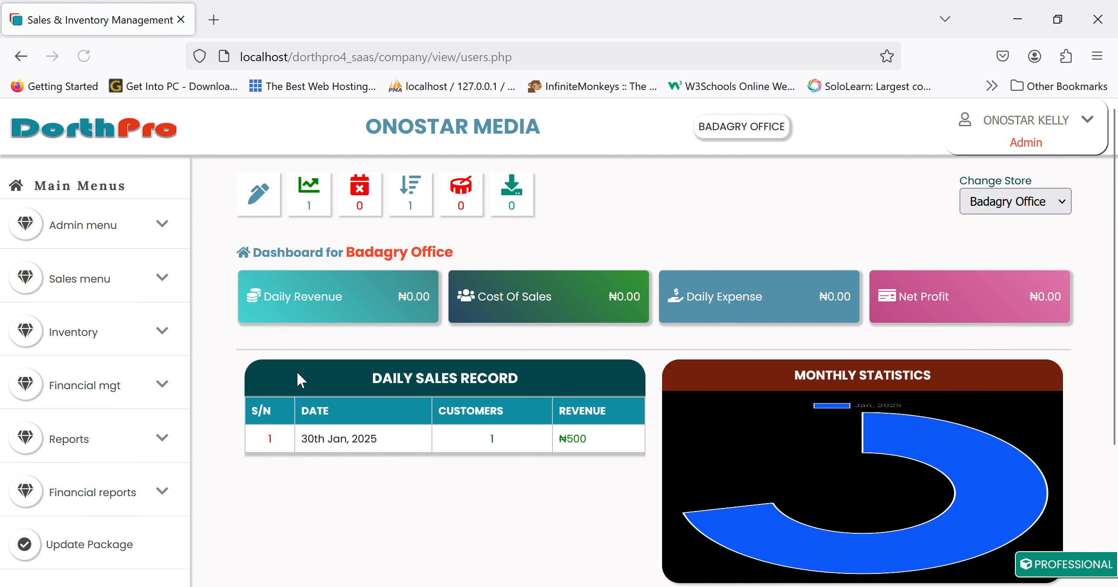
left_click(93, 326)
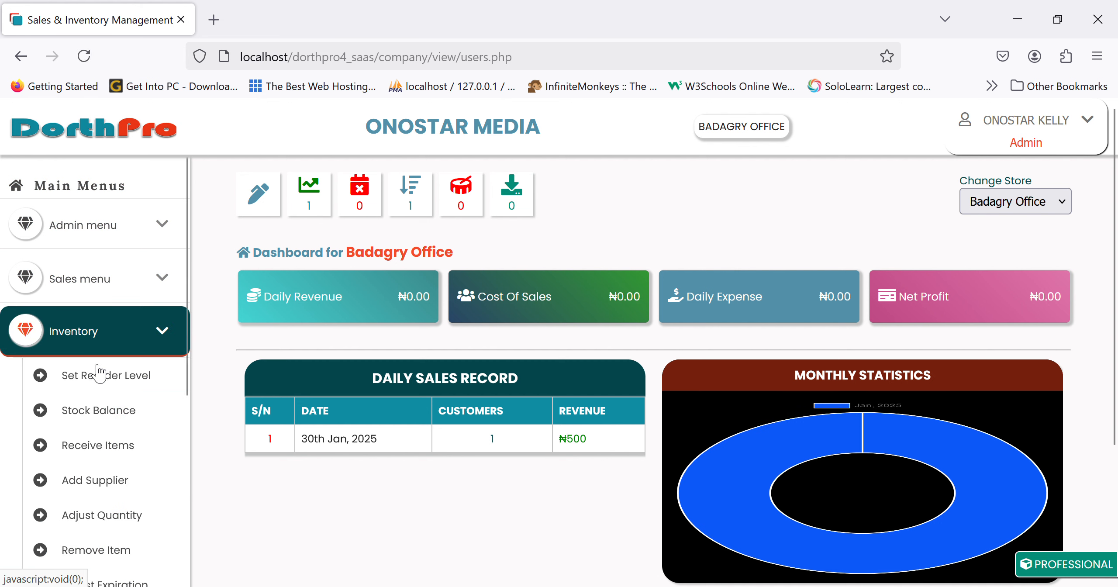
left_click(90, 412)
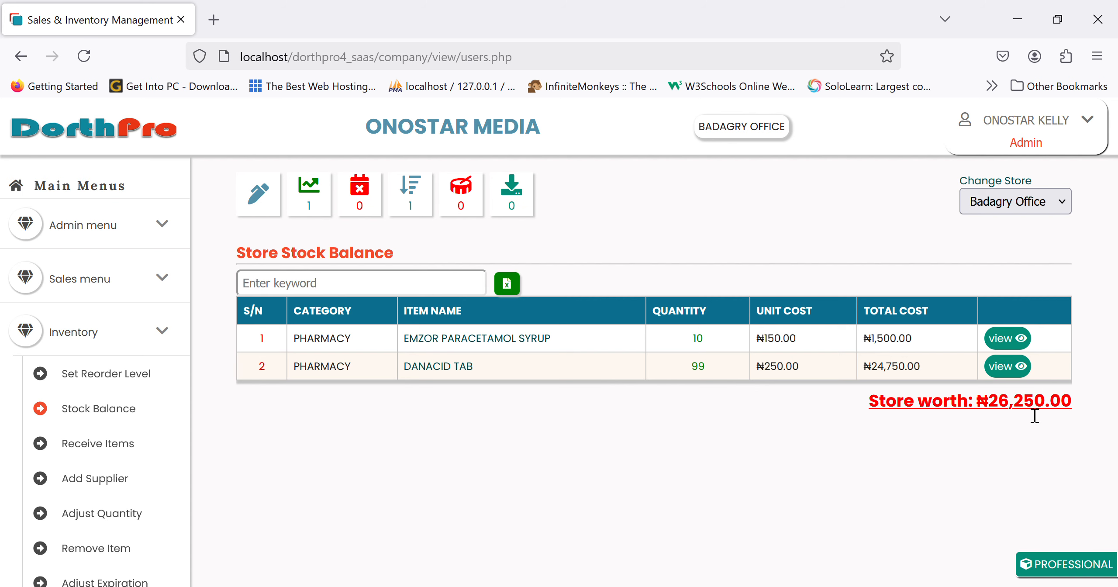
left_click(1014, 247)
Open the Main Store stock balance and inspect the DOVE PERFUME and DANACID TAB batches.
left_click(109, 331)
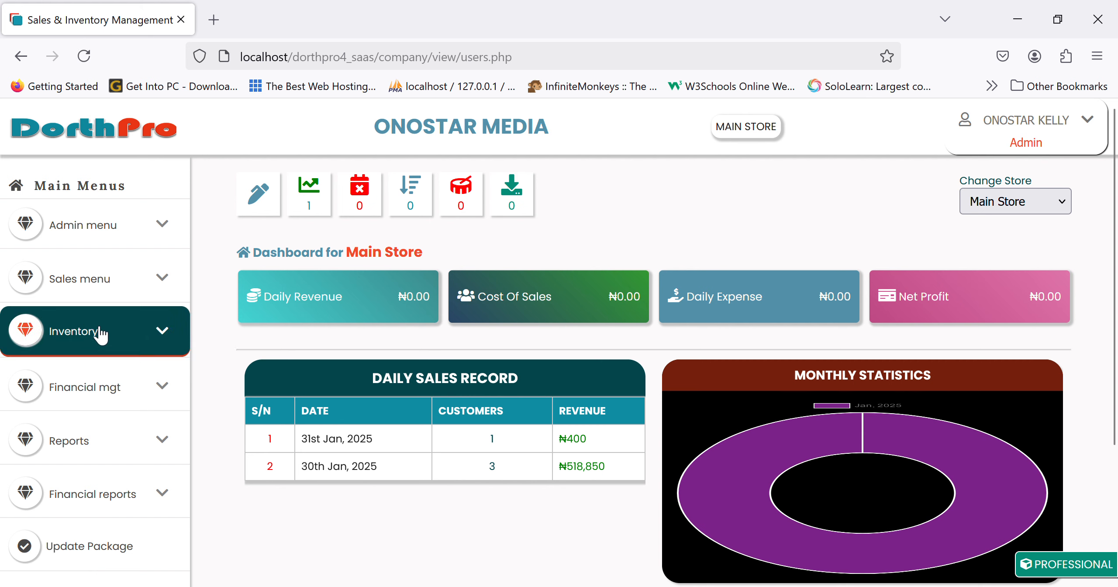
left_click(94, 409)
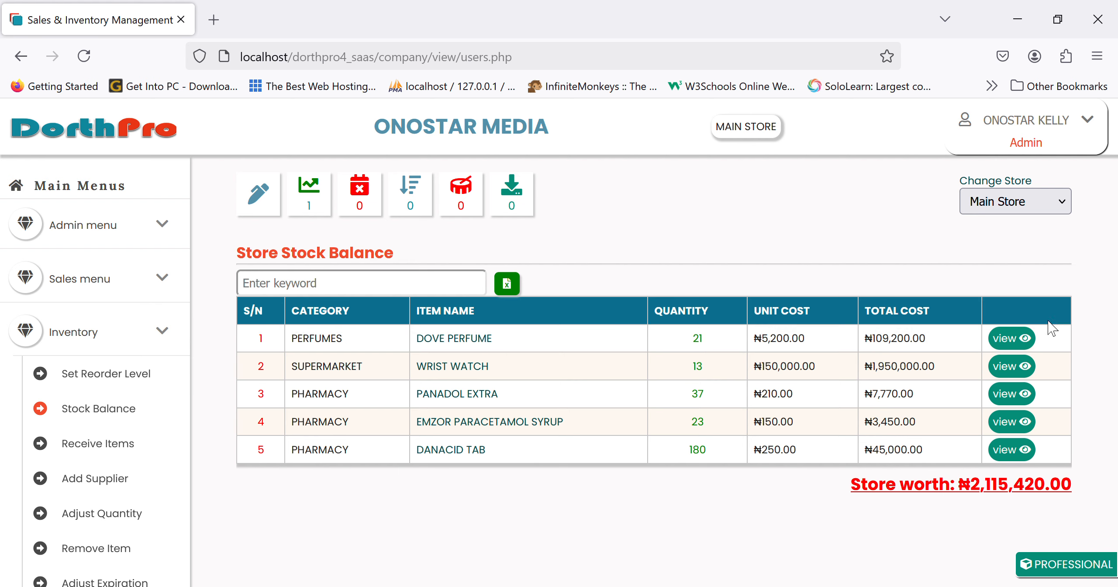
left_click(1023, 339)
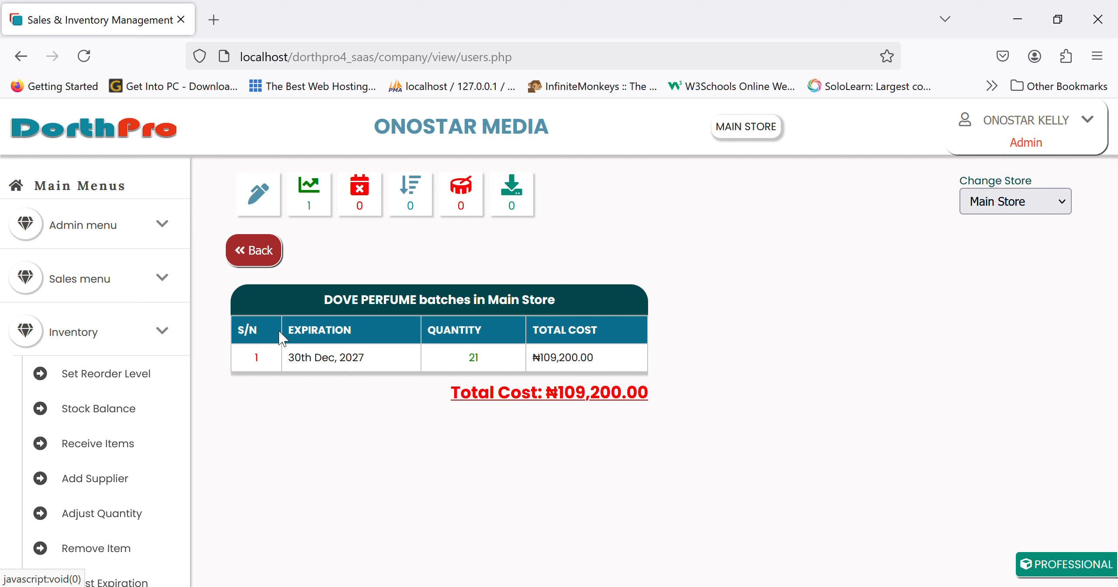
left_click(257, 250)
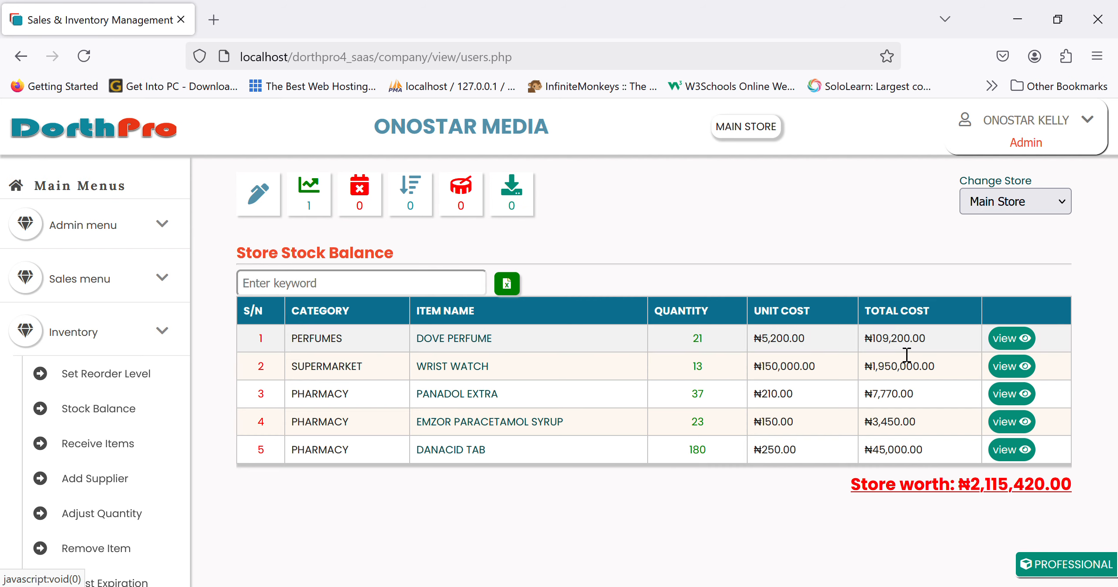
left_click(1016, 453)
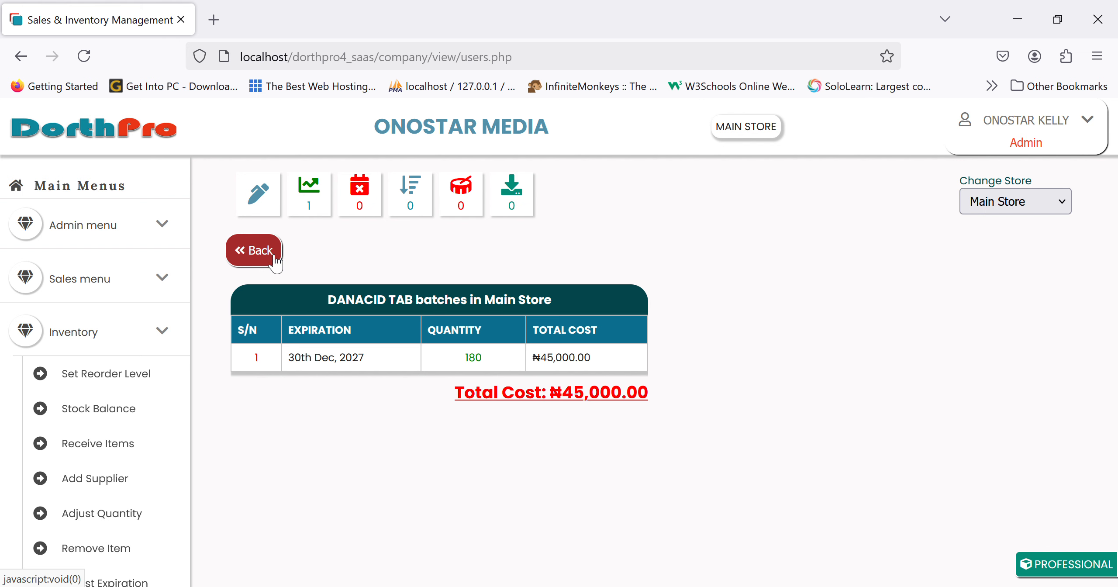
left_click(257, 251)
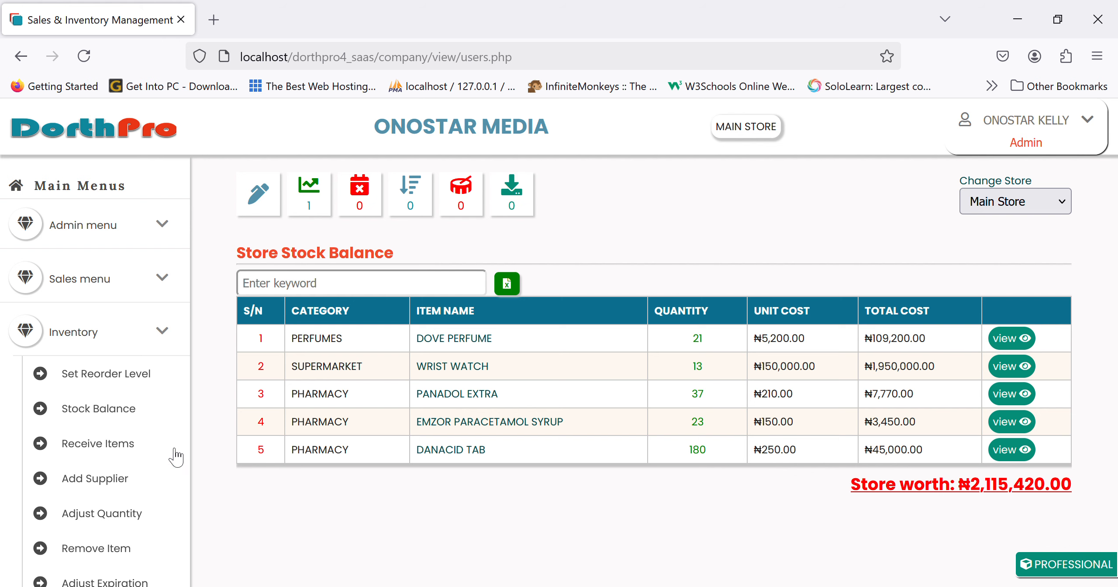
Start a Receive Items invoice with invoice number 05022025 and open the Supplier list.
left_click(136, 454)
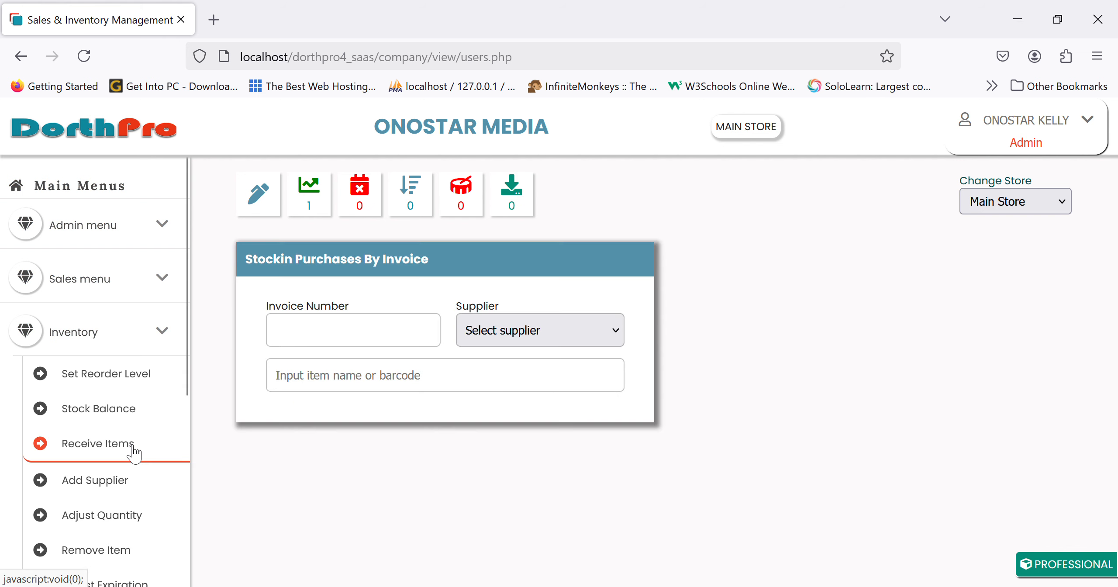
left_click(323, 336)
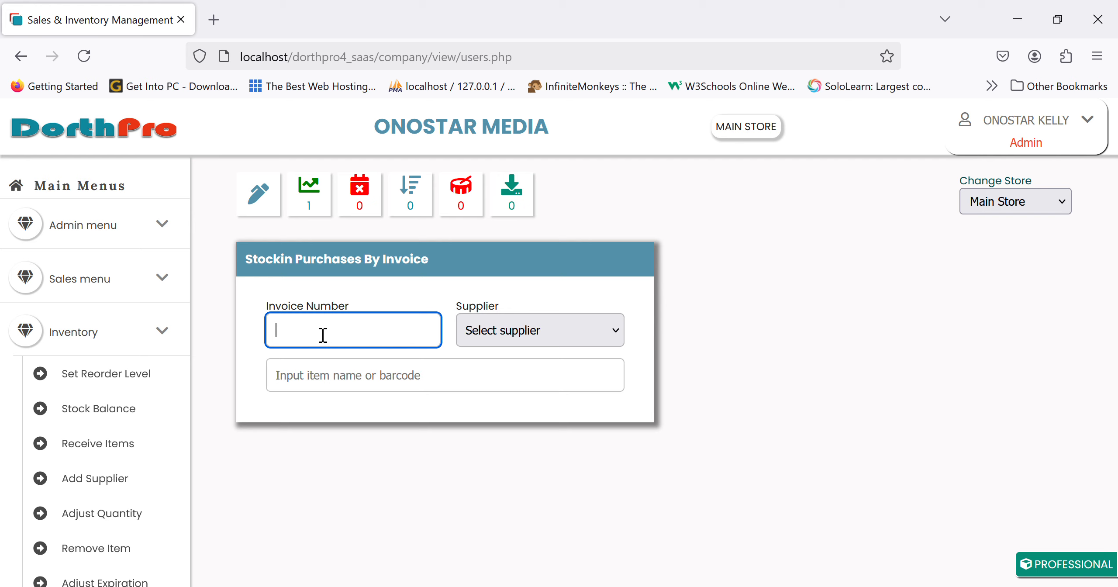
type("786575789")
key("BackSpace")
key("BackSpace")
key("BackSpace")
key("BackSpace")
key("BackSpace")
key("BackSpace")
key("BackSpace")
key("BackSpace")
key("BackSpace")
type("30")
key("BackSpace")
key("BackSpace")
type("05022025")
left_click(309, 332)
key("BackSpace")
type("2")
left_click(513, 335)
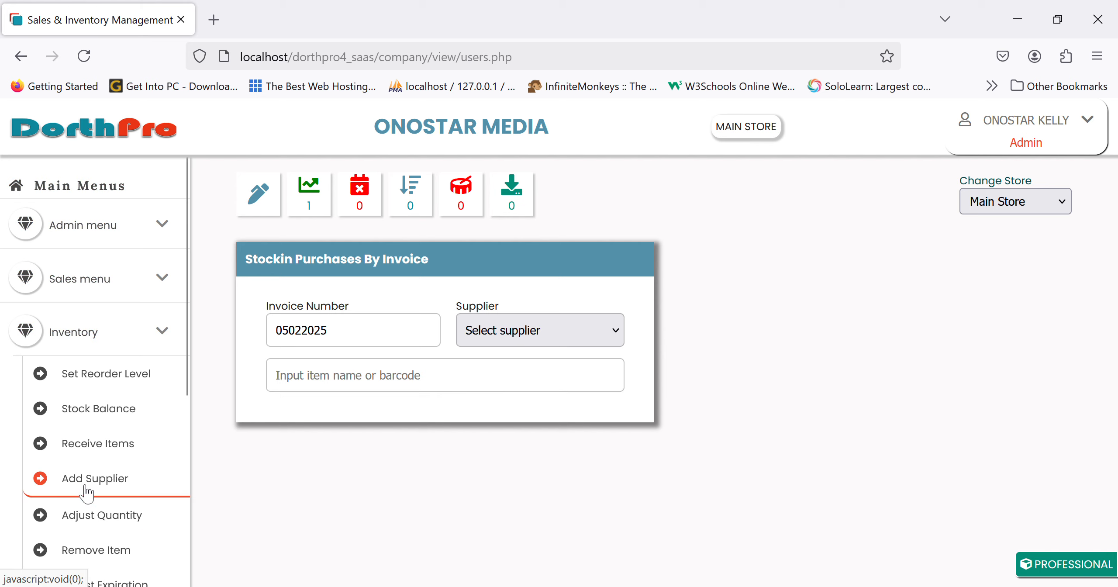
Create and save supplier 'bsc limit' with a contact person's name and phone number.
left_click(74, 479)
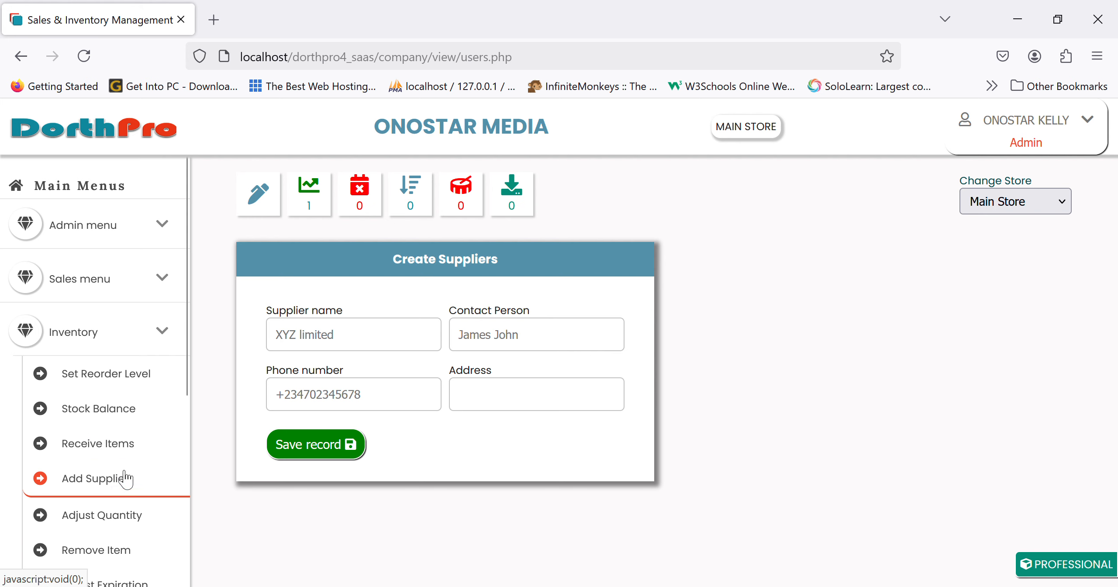
left_click(320, 343)
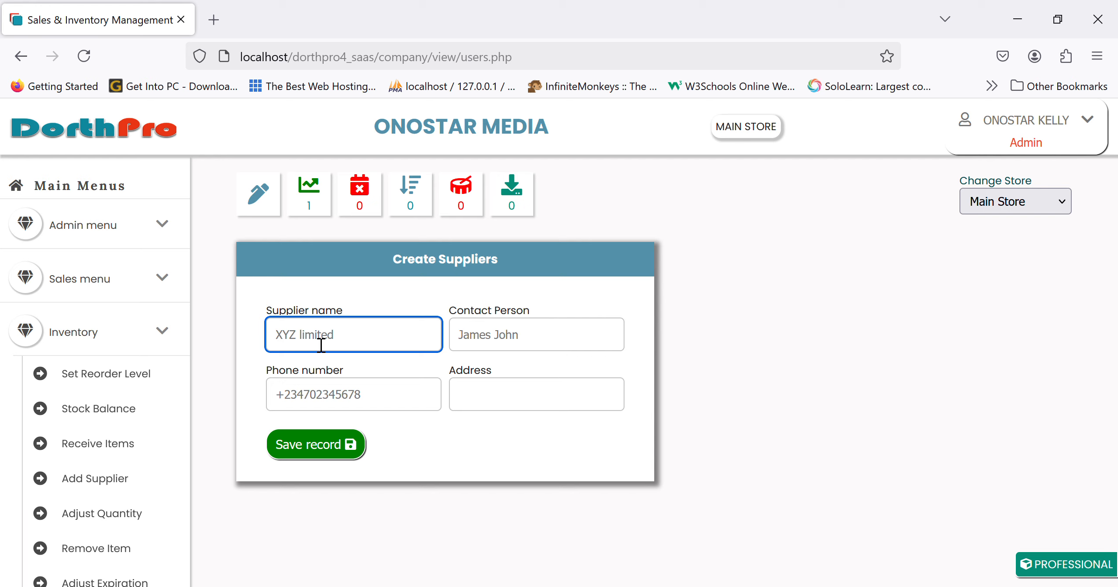
key("Tab")
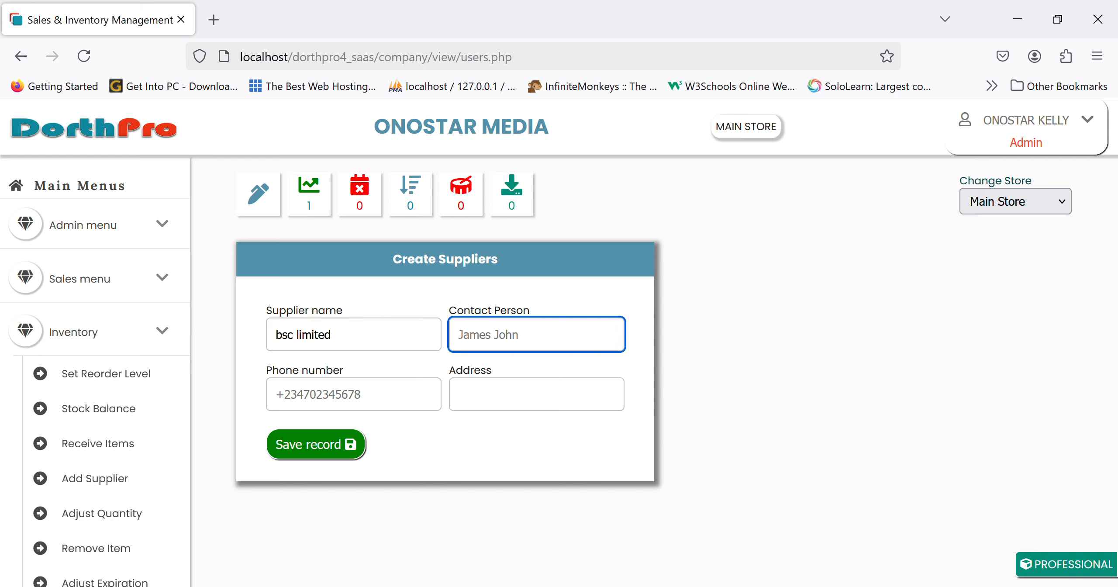
key("Tab")
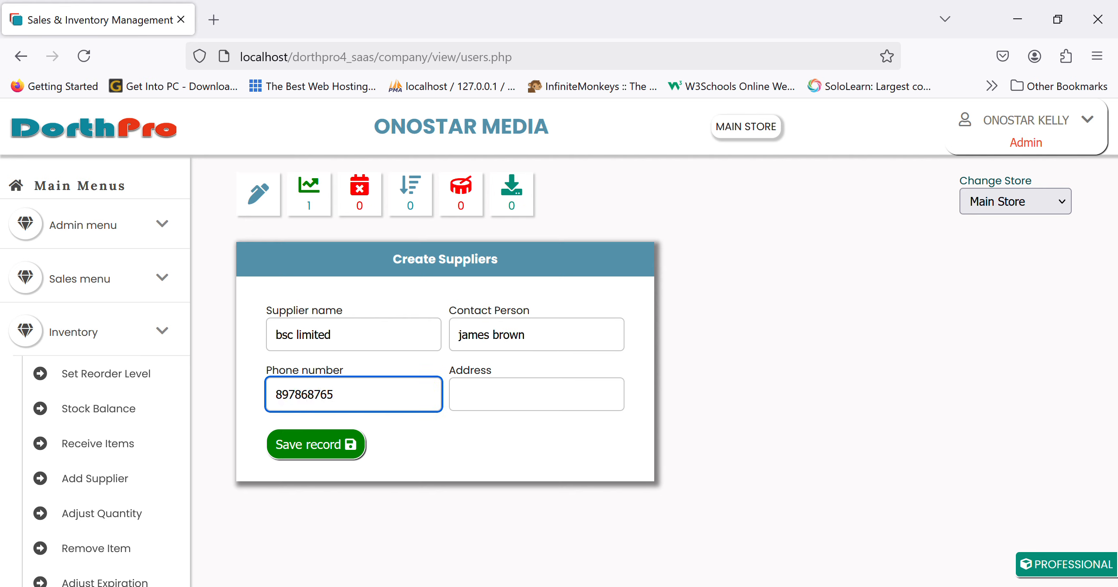
left_click(315, 454)
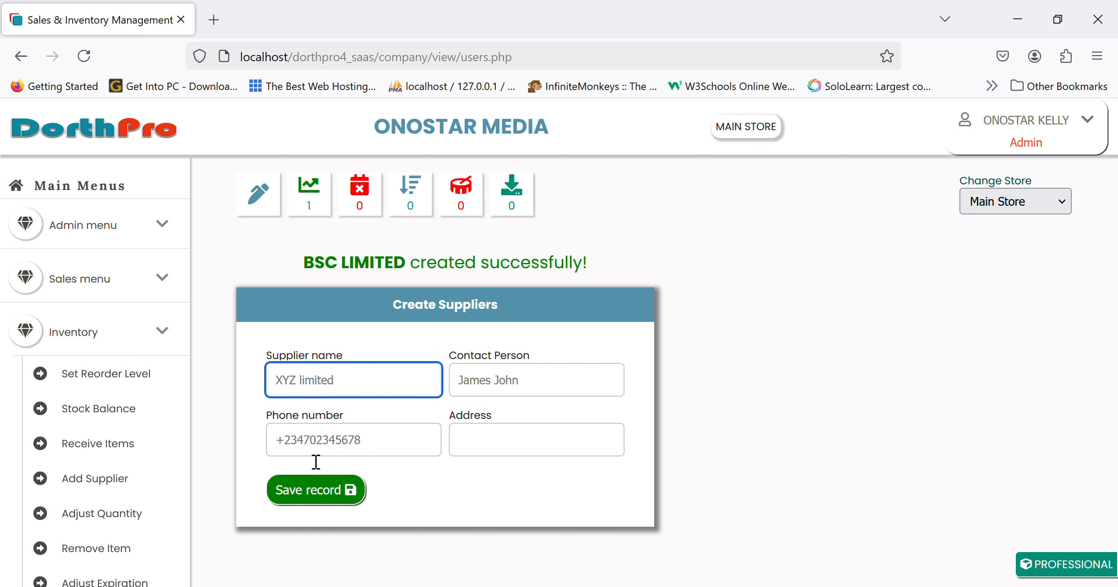
left_click(115, 445)
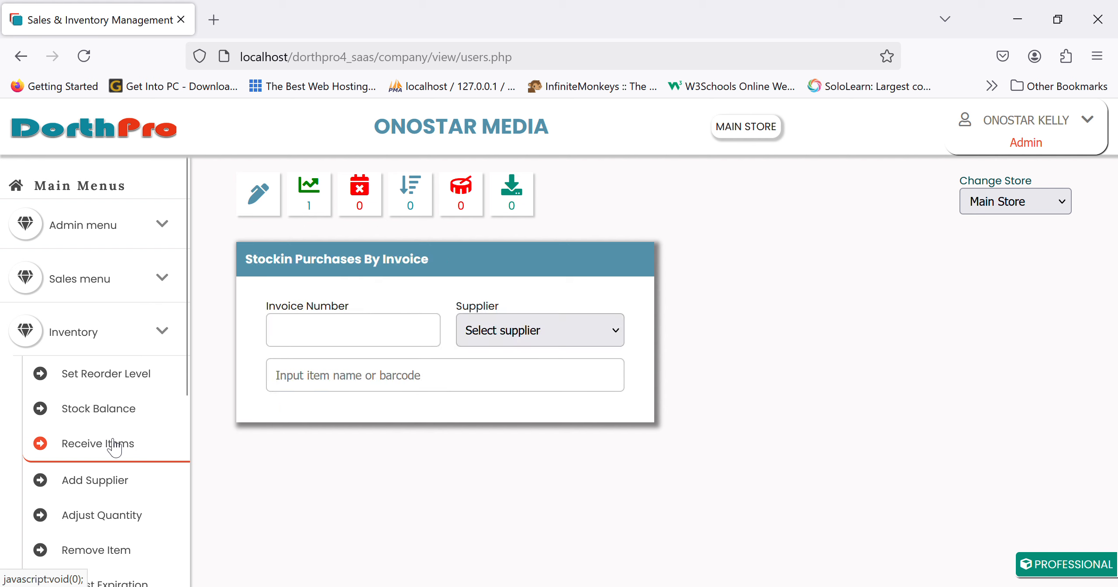
left_click(331, 333)
left_click(513, 319)
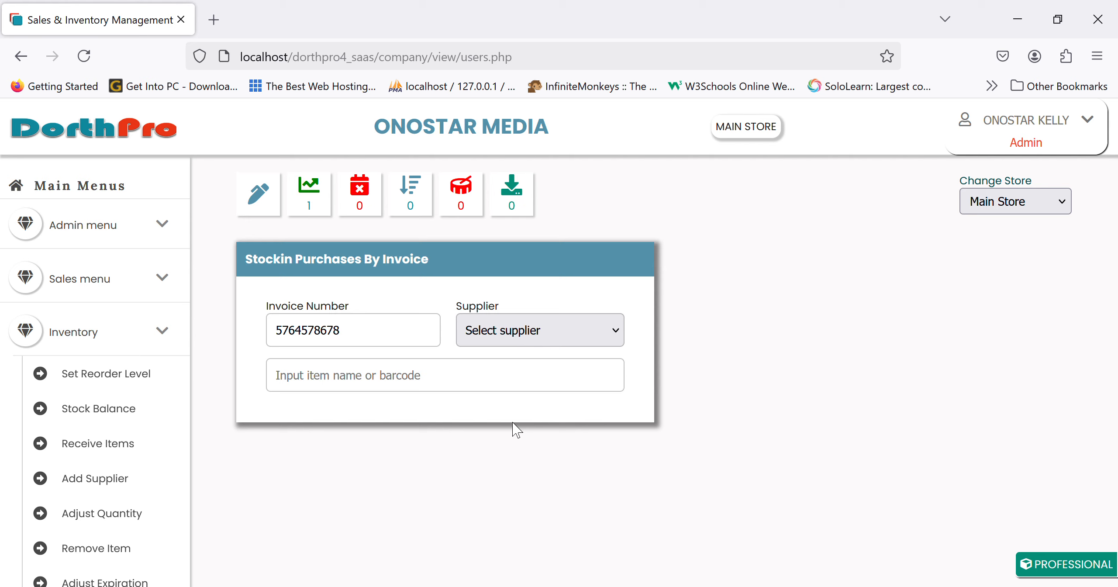
left_click(532, 417)
left_click(437, 370)
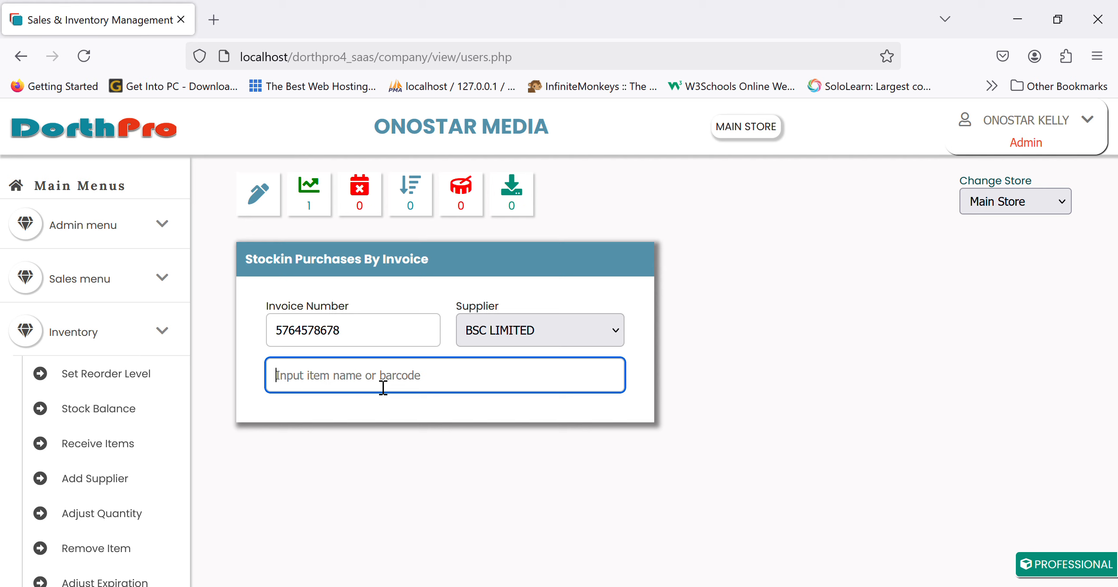
Search 'pana' and select PANADOL EXTRA as the item to stock in.
type("pana")
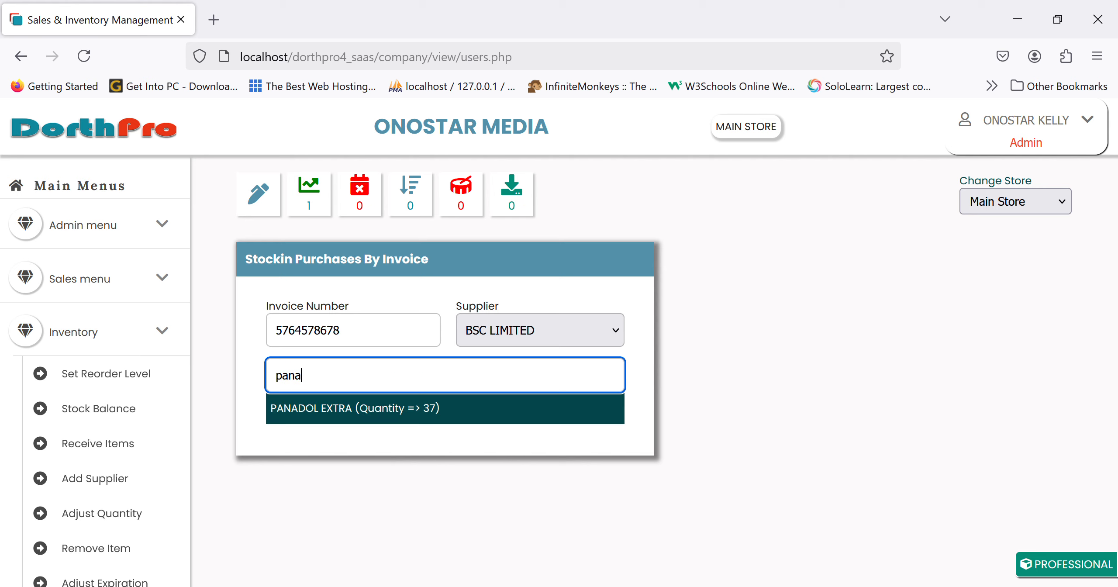
left_click(440, 409)
Enter PANADOL EXTRA quantity 12, cost price 300 NGN and selling price 550 NGN.
left_click(324, 423)
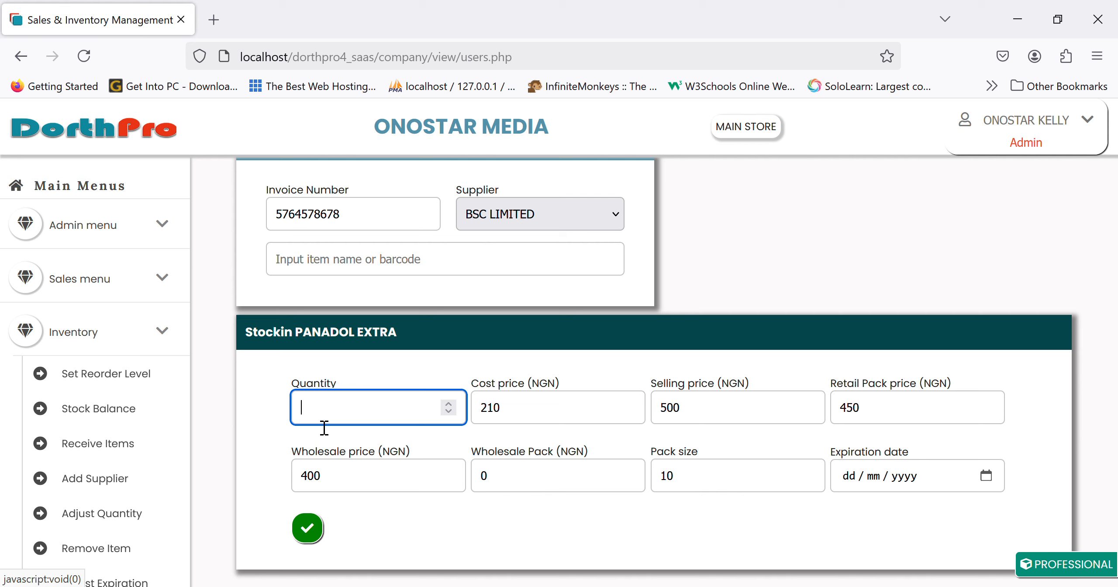
type("12")
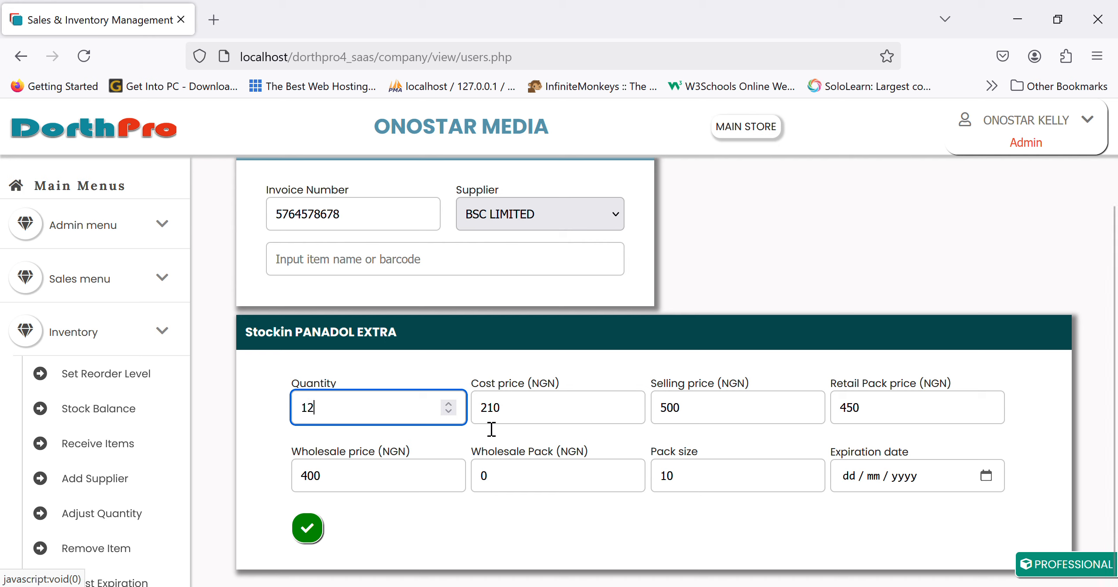
left_click(563, 414)
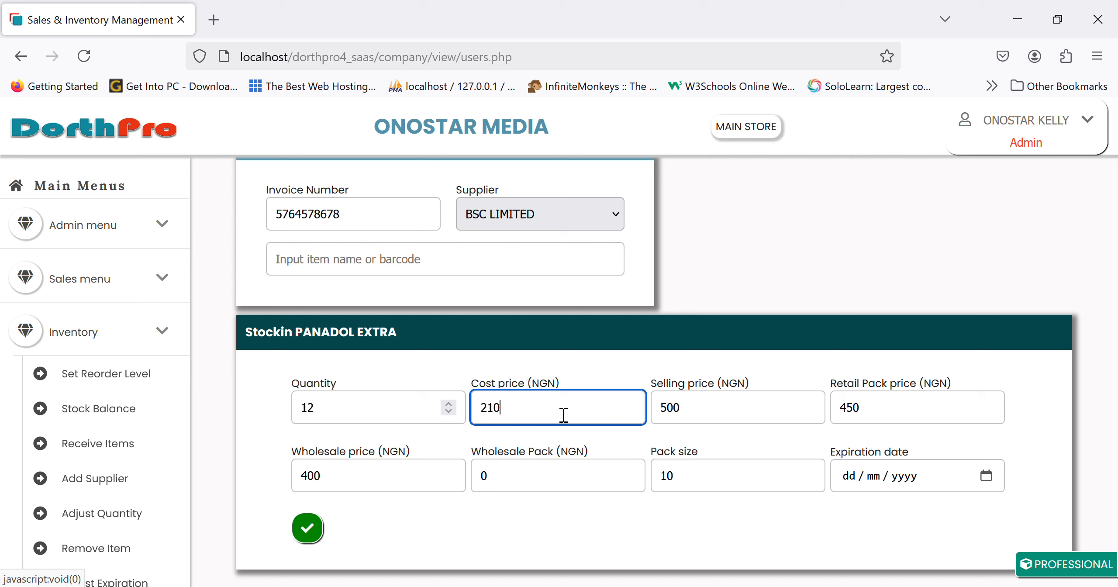
key("BackSpace")
key("BackSpace")
key("BackSpace")
type("300")
left_click(758, 415)
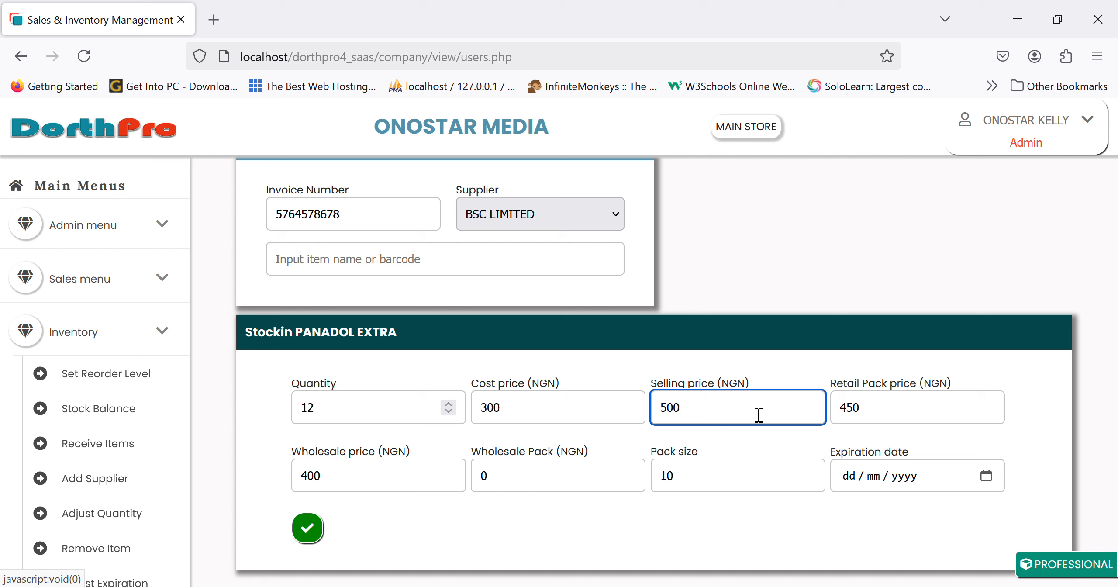
key("BackSpace")
type("5")
Review the selling price against the retail pack price of 450 NGN.
left_click(949, 411)
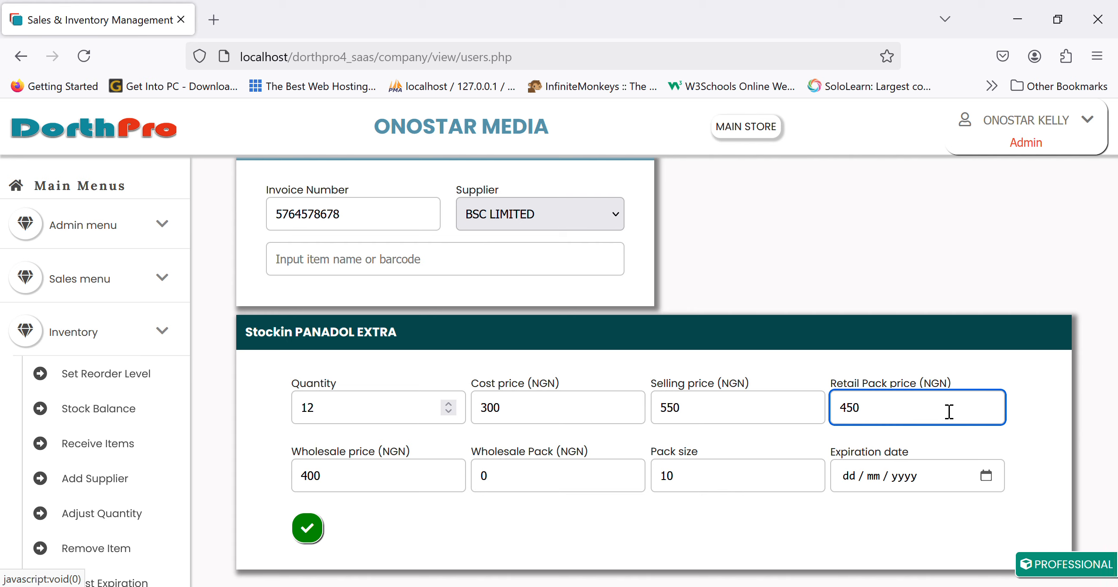
left_click(714, 411)
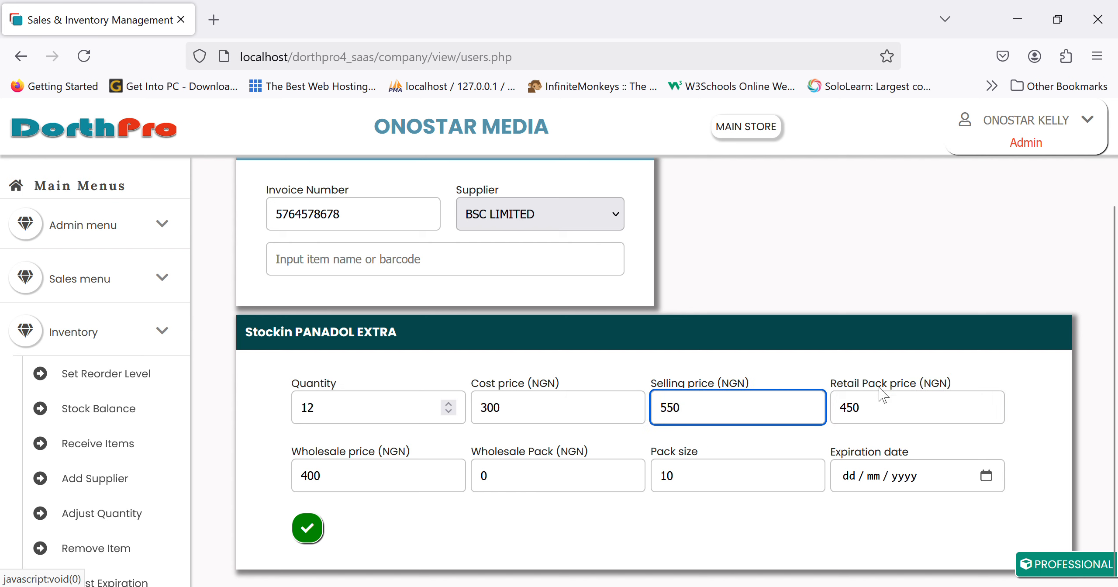
left_click(934, 409)
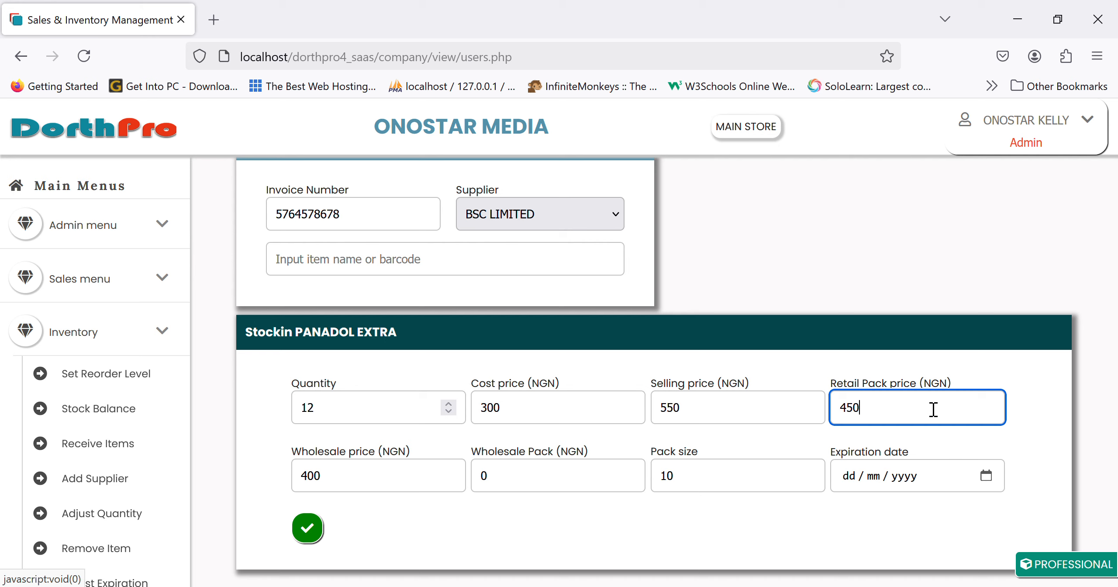
left_click(722, 417)
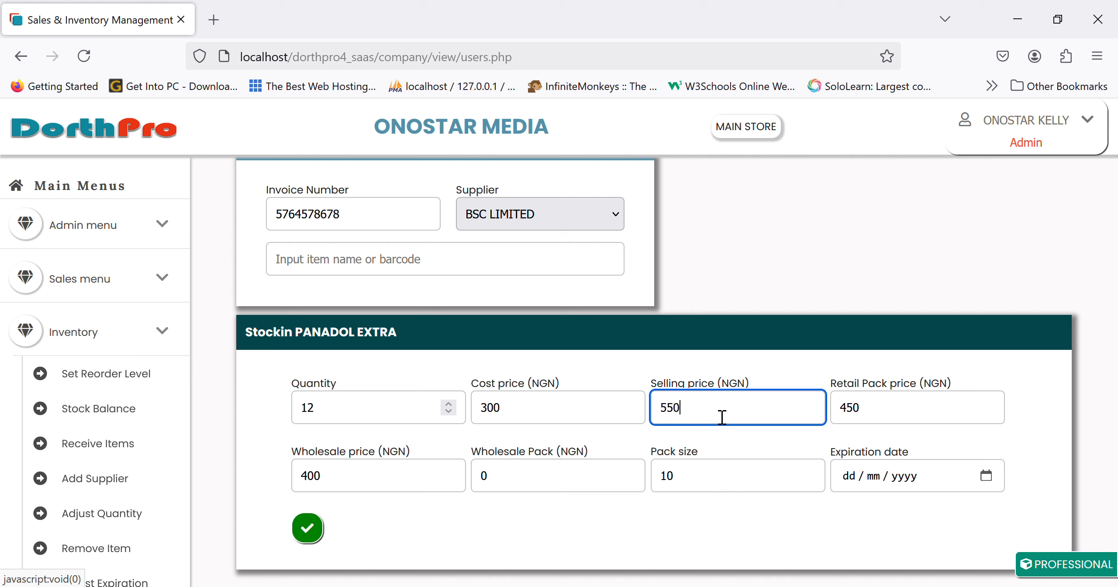
left_click(882, 419)
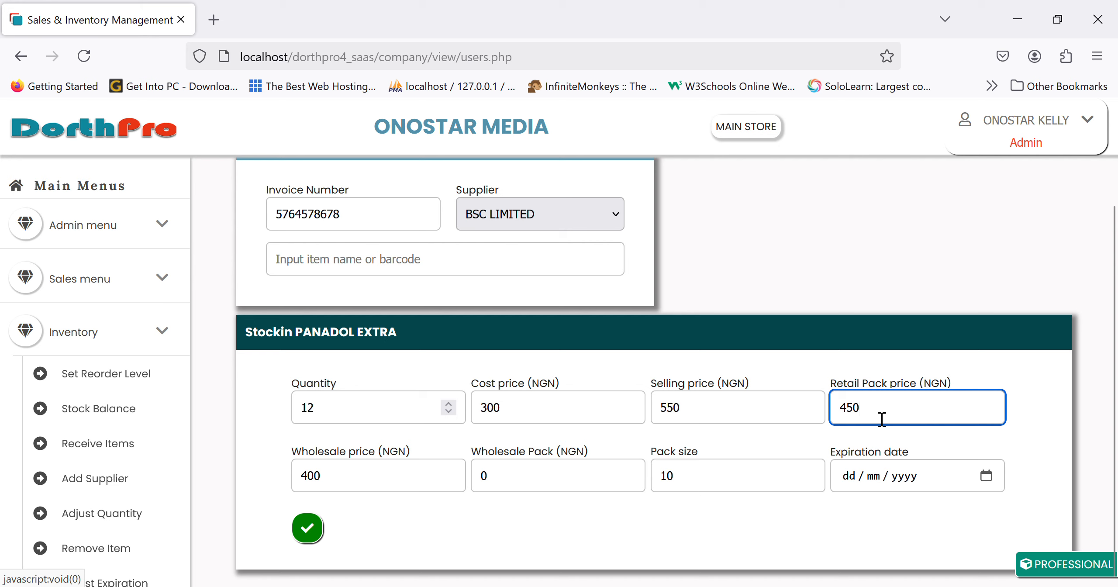
left_click(737, 475)
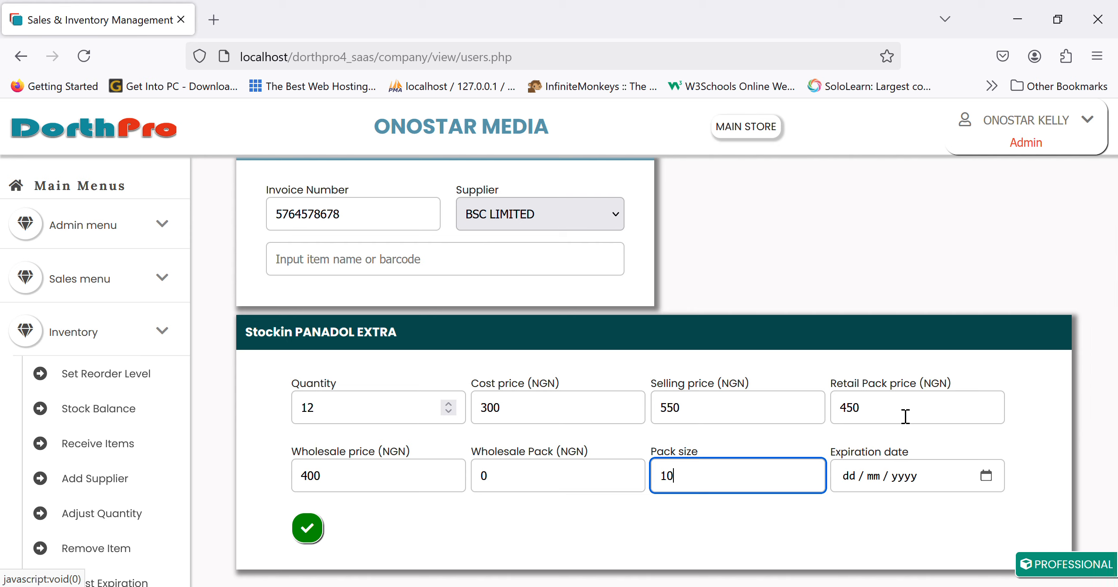
left_click(877, 420)
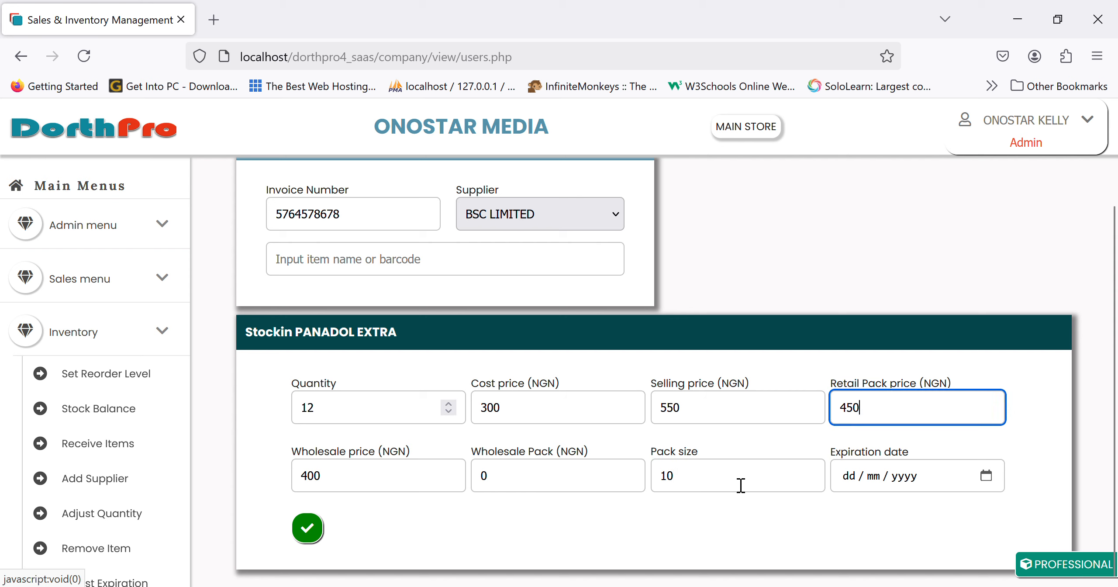
left_click(414, 488)
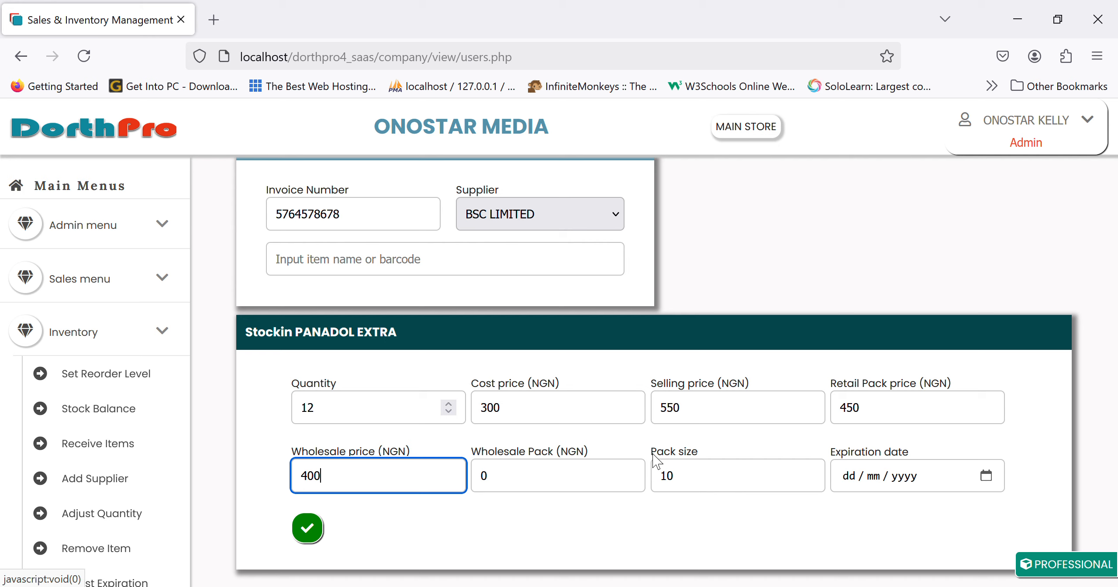
Stock in PANADOL EXTRA, correcting its rejected 05/02/2025 expiry to 2025-02-22.
left_click(989, 480)
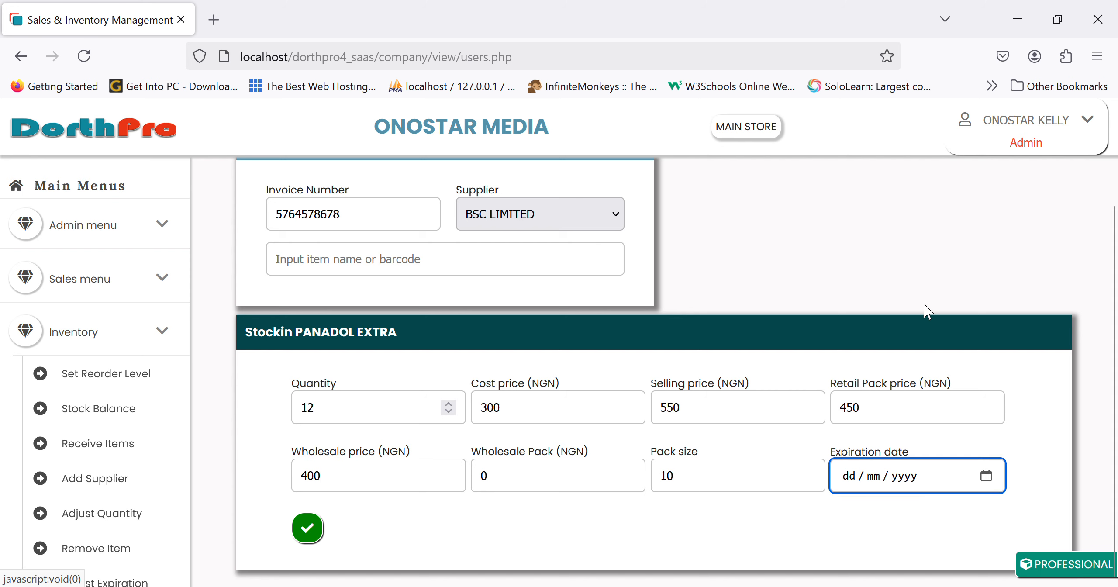
type("05022025")
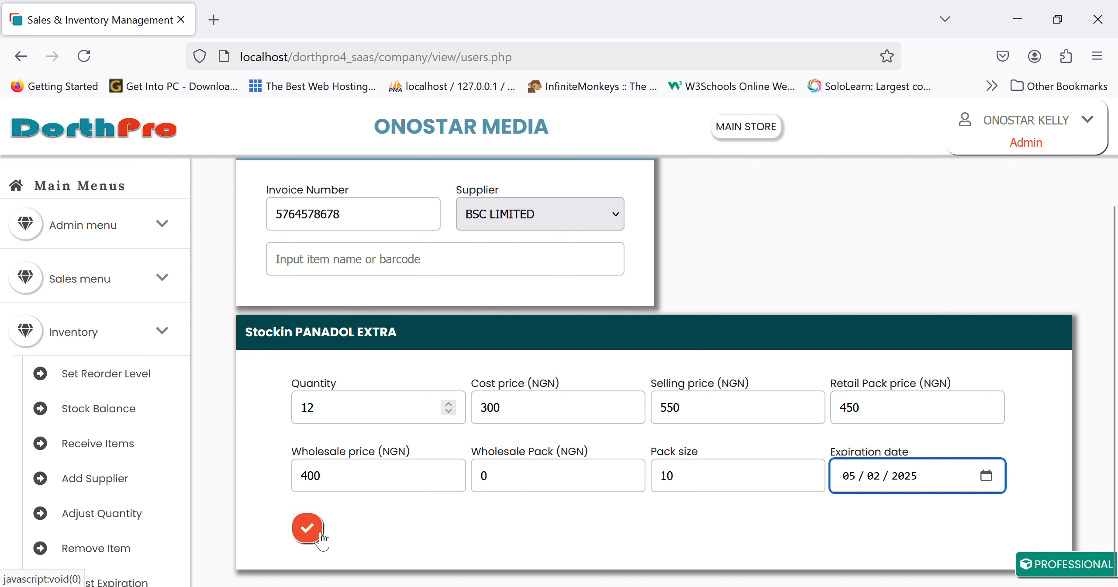
left_click(308, 529)
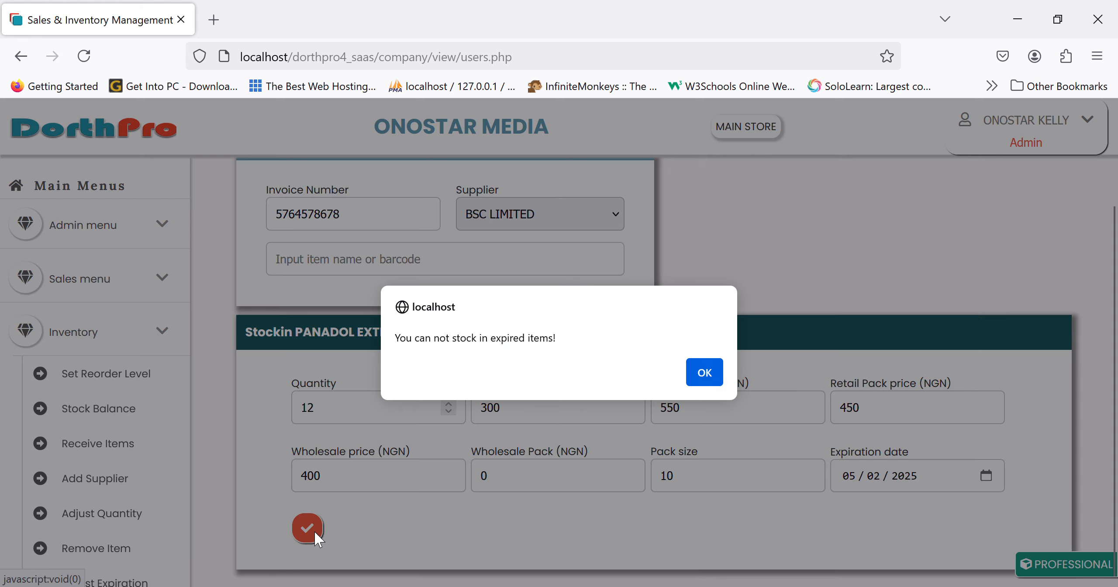
left_click(697, 383)
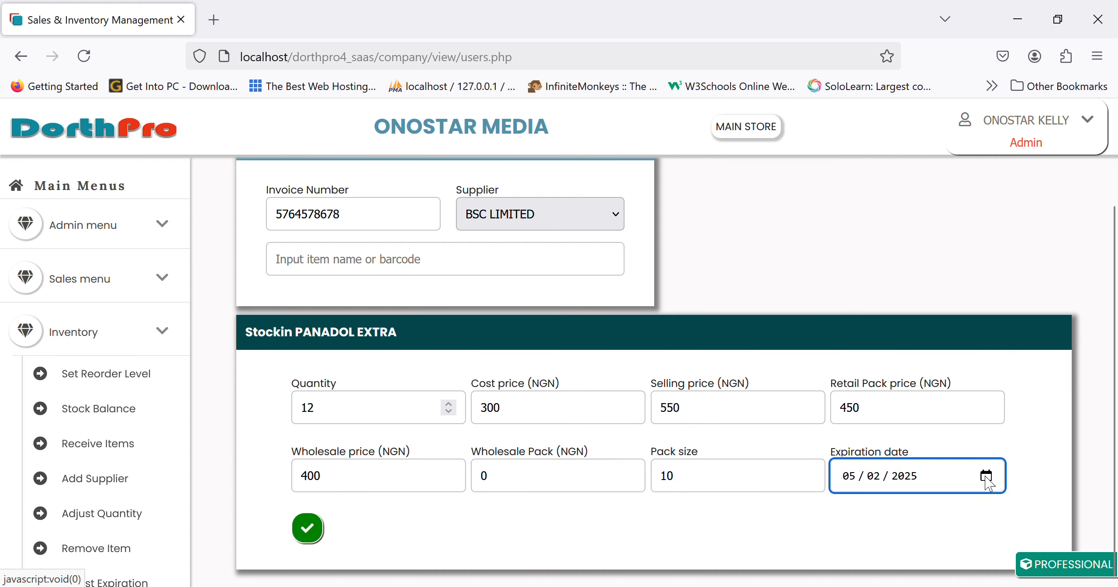
type("22")
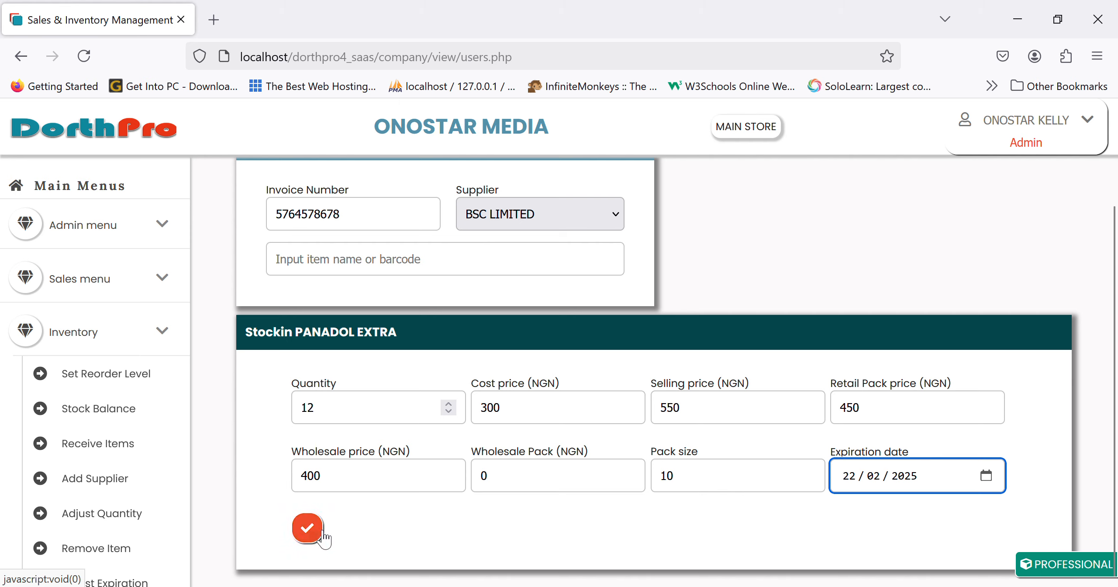
left_click(307, 527)
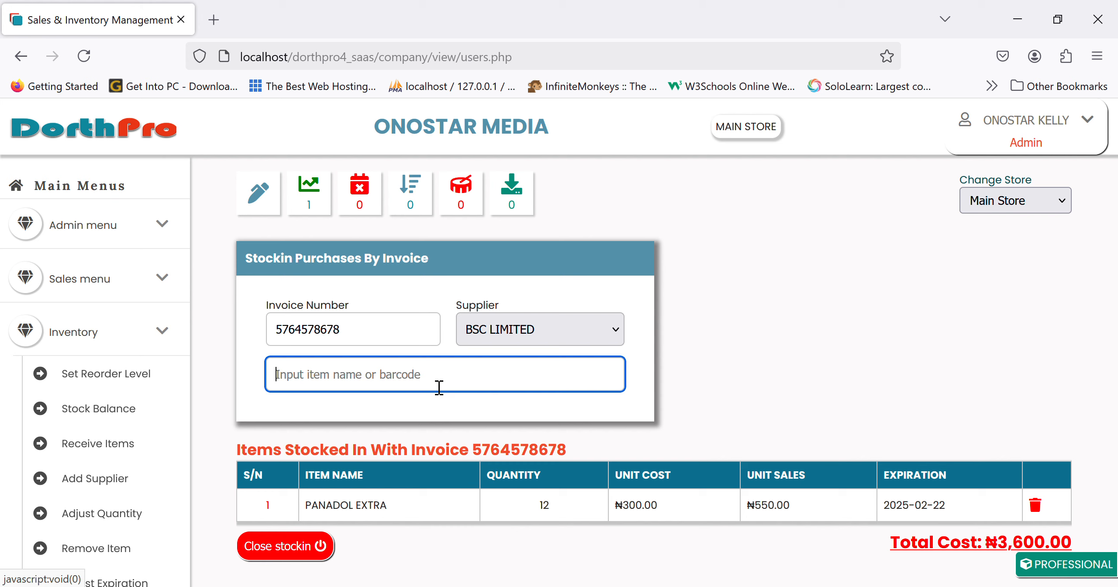
Search the invoice items for 'emcap' and 'emzor', getting no match for emcap.
type("em")
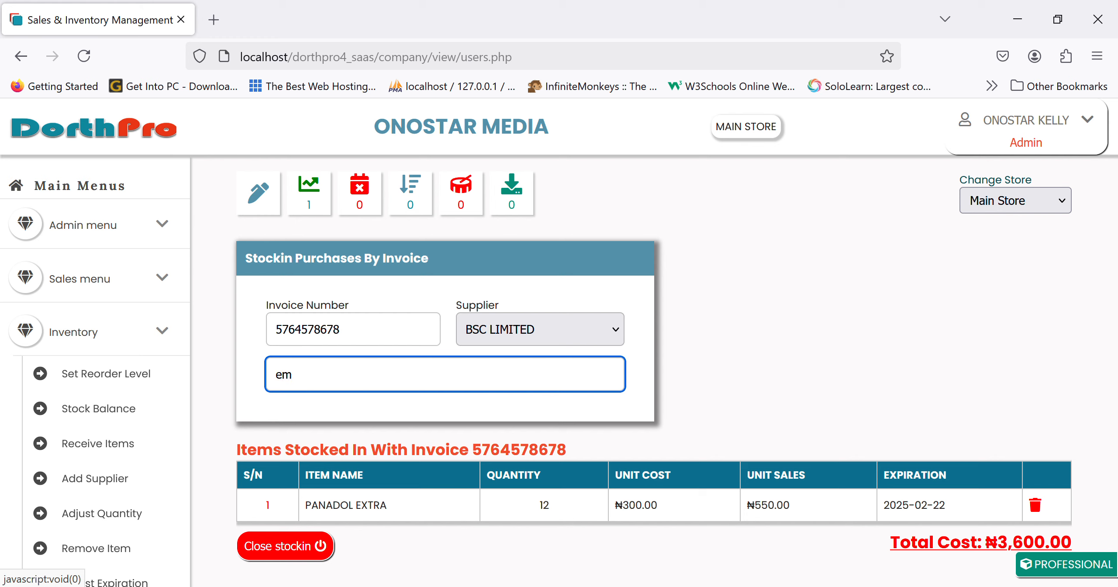
type("cap")
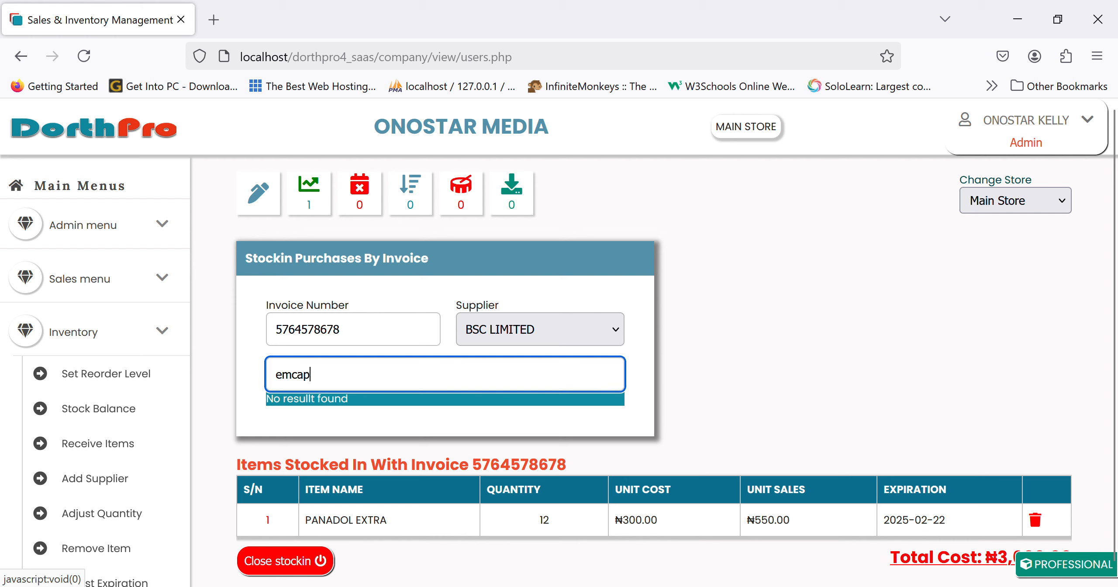
key("BackSpace")
key("BackSpace")
key("BackSpace")
key("BackSpace")
key("BackSpace")
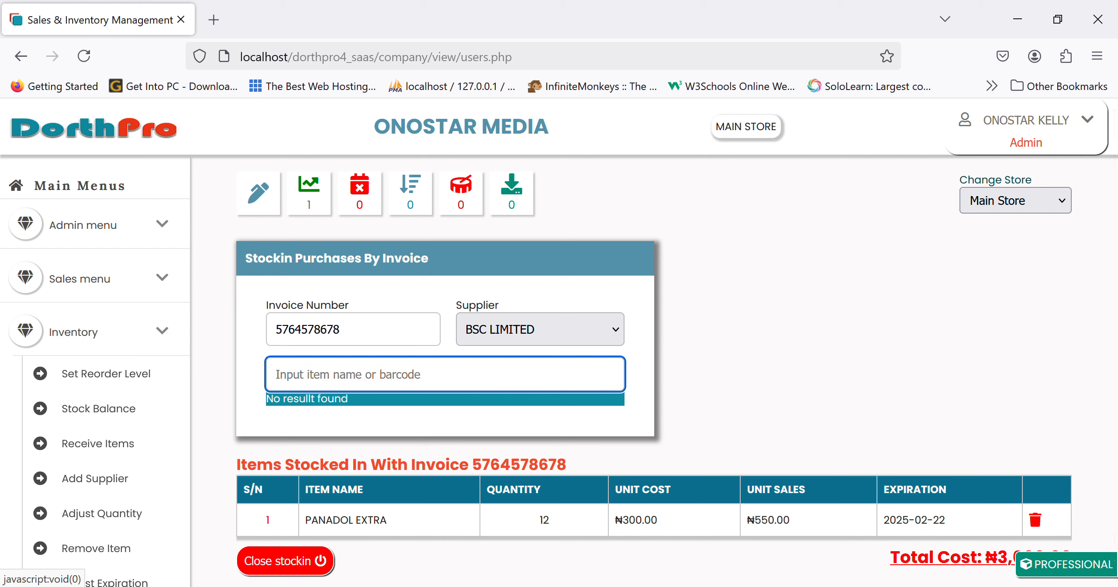
type("em")
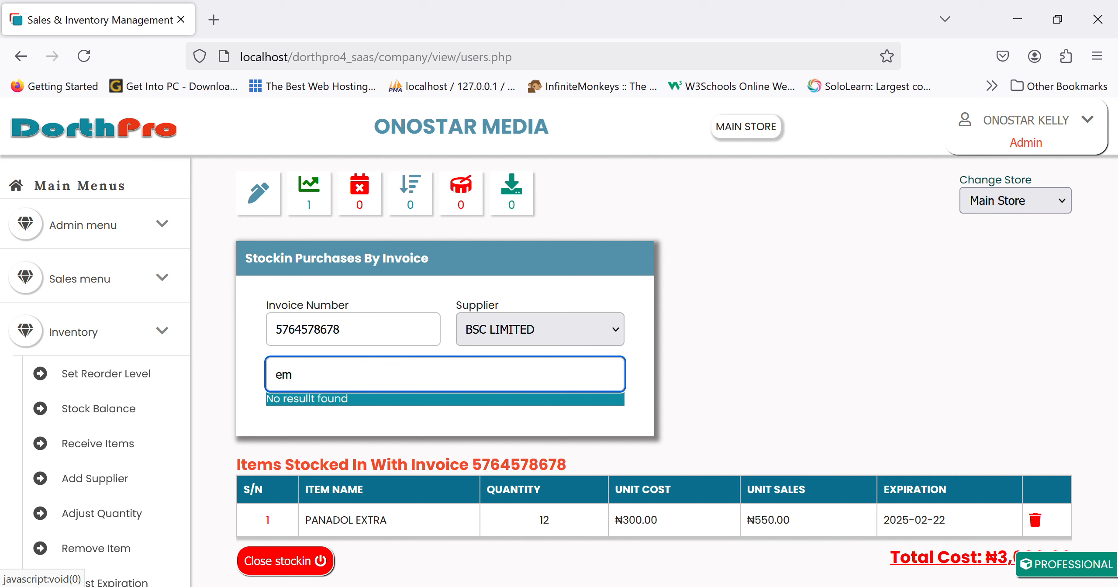
key("BackSpace")
key("BackSpace")
type("emzor")
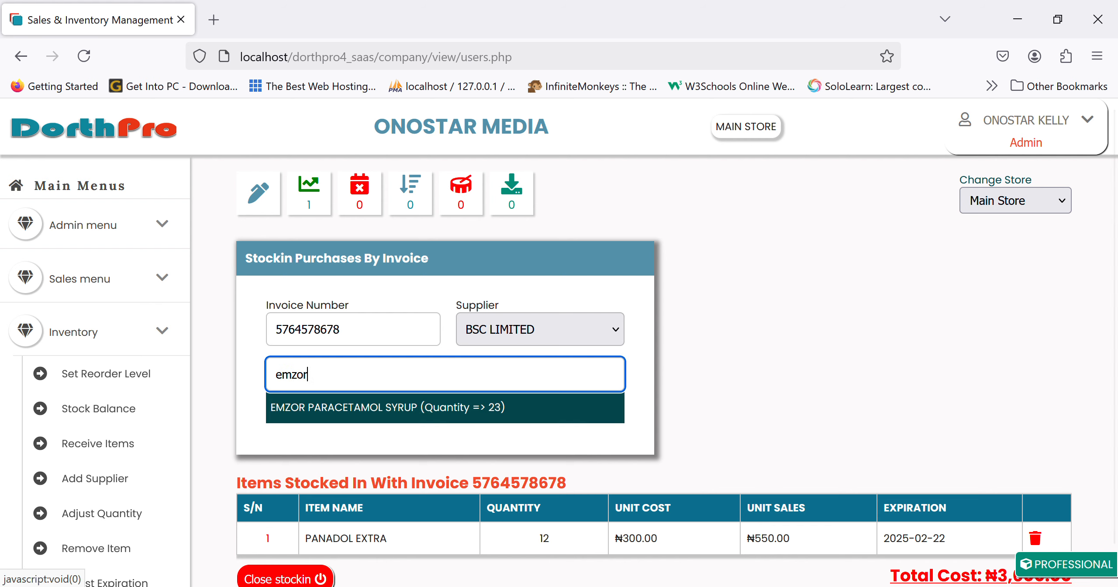
key("BackSpace")
key("BackSpace")
key("BackSpace")
type("cap")
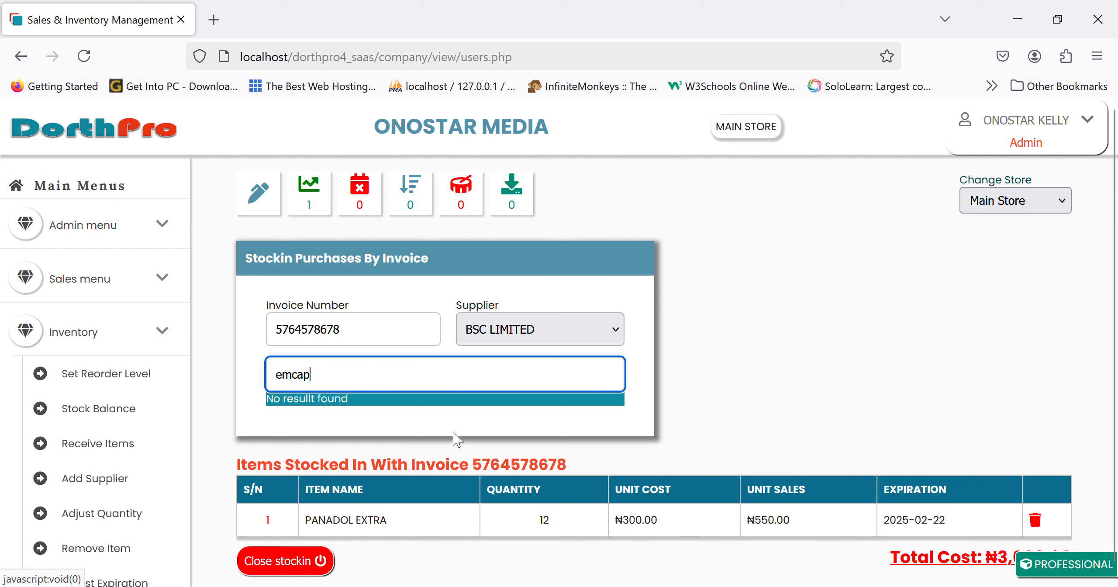
Open the DorthPro company page at localhost/dorthpro4_saas/co in a fresh browser tab.
left_click(95, 128)
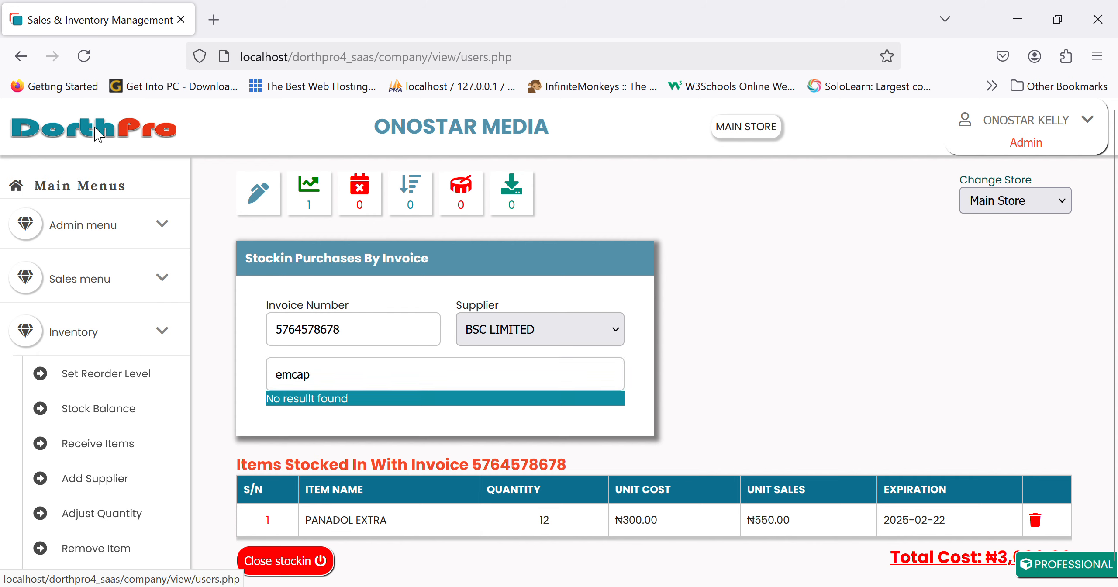
left_click(154, 153)
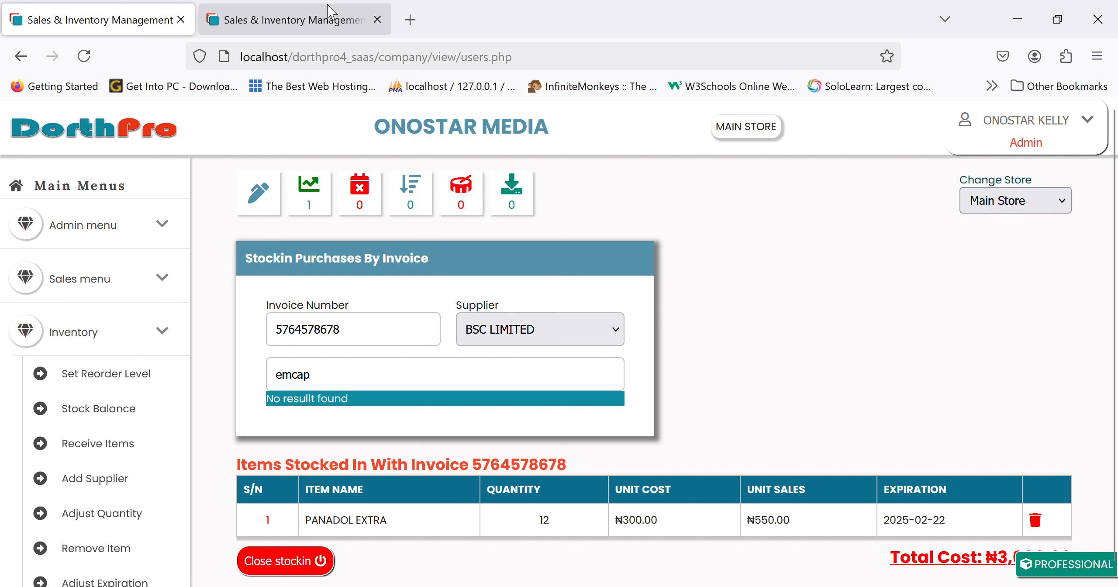
left_click(316, 17)
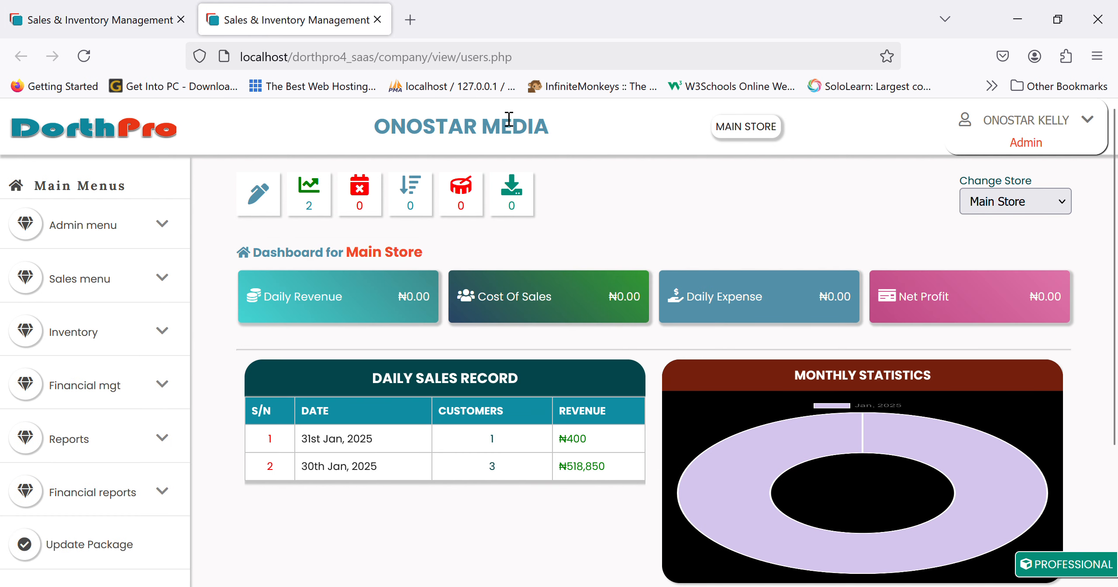
left_click(376, 20)
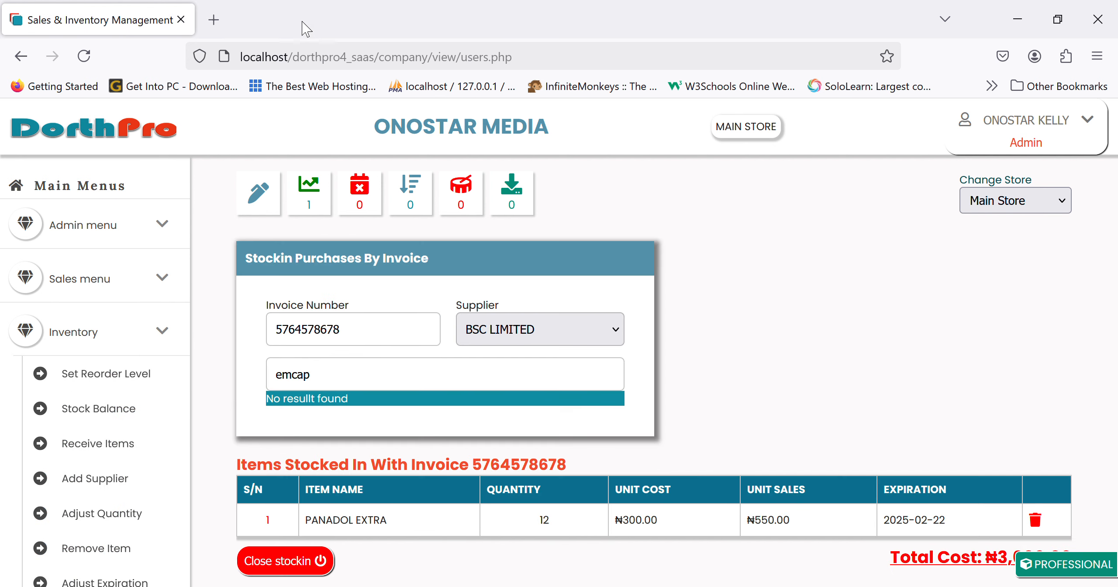
left_click(214, 20)
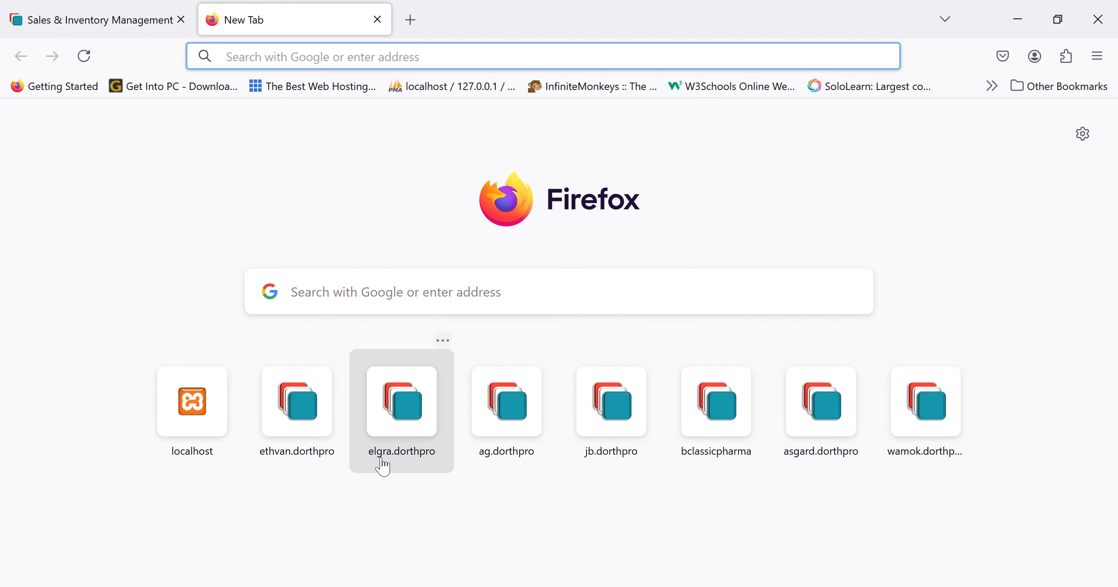
type("localhost/dorthpro4_saas/company/")
key("Return")
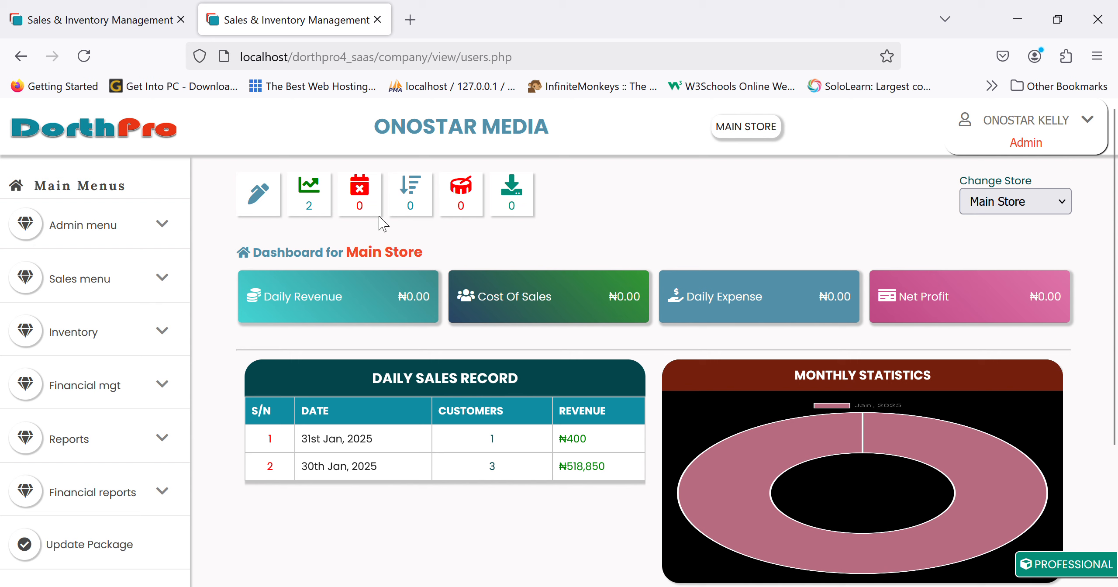
Create a new PHARMACY item named EMCAP TAB, then return to the stock-in tab.
left_click(155, 230)
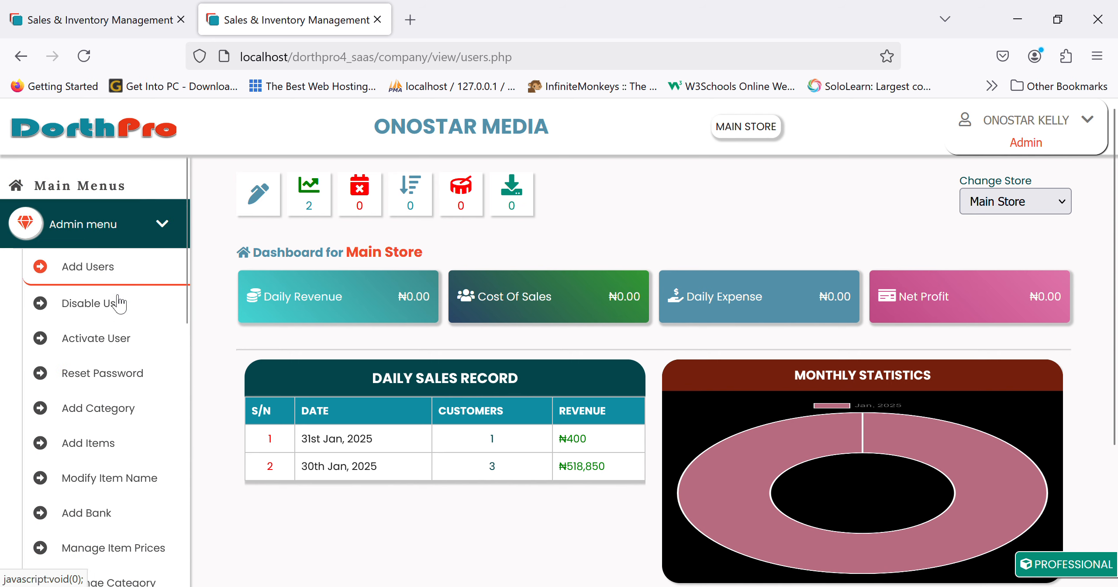
left_click(114, 441)
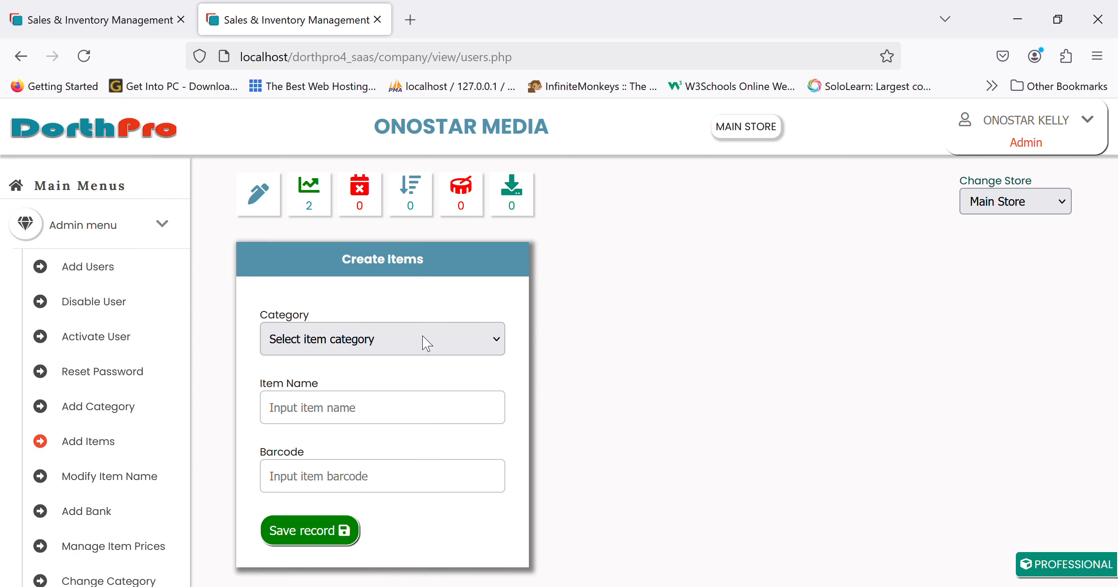
left_click(419, 345)
left_click(375, 474)
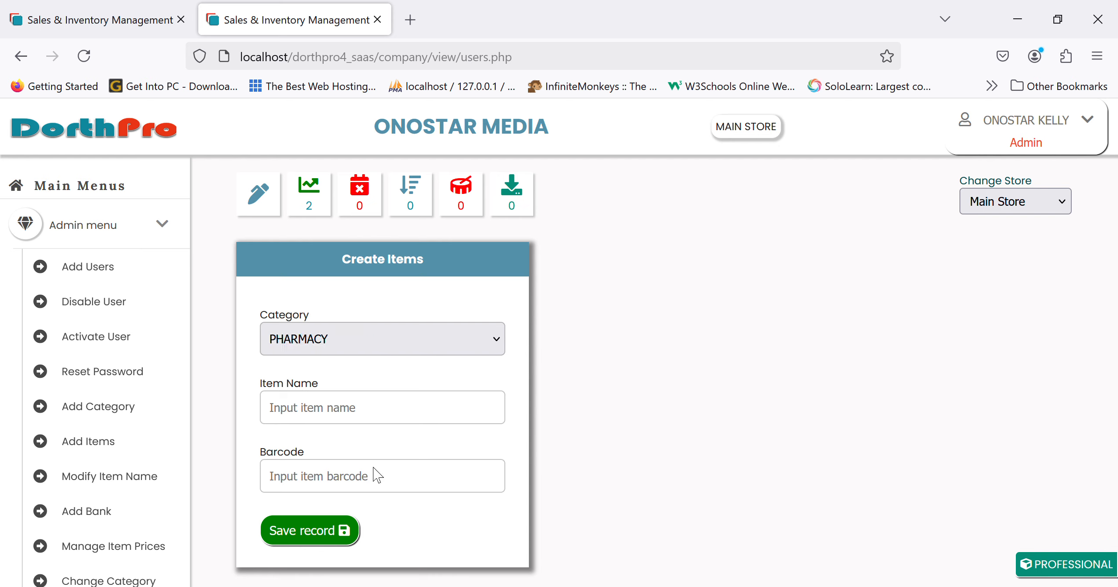
left_click(340, 417)
type("emcap")
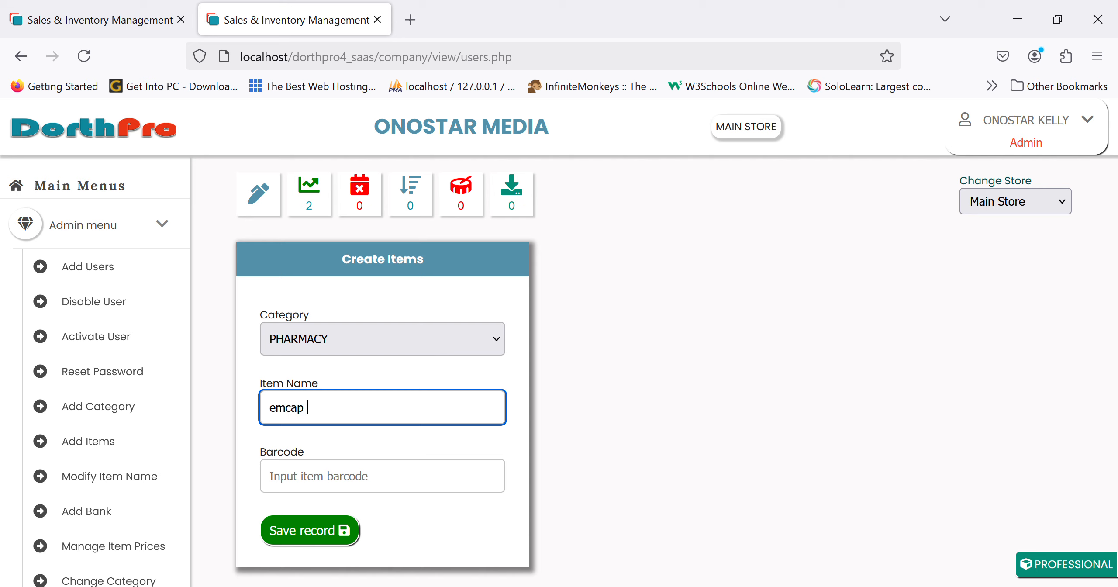
type(" tab")
left_click(318, 530)
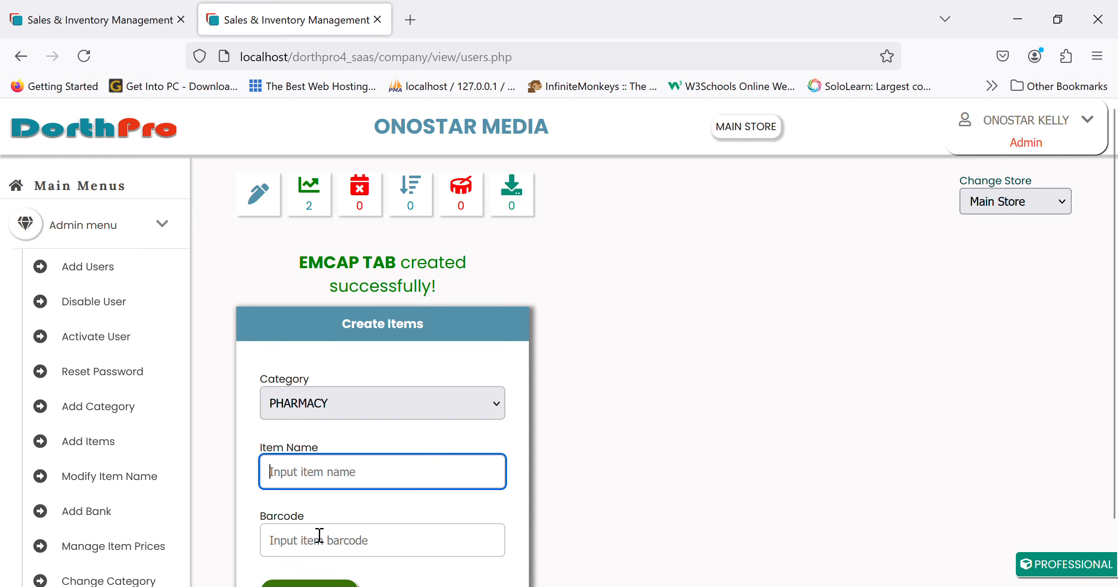
left_click(77, 17)
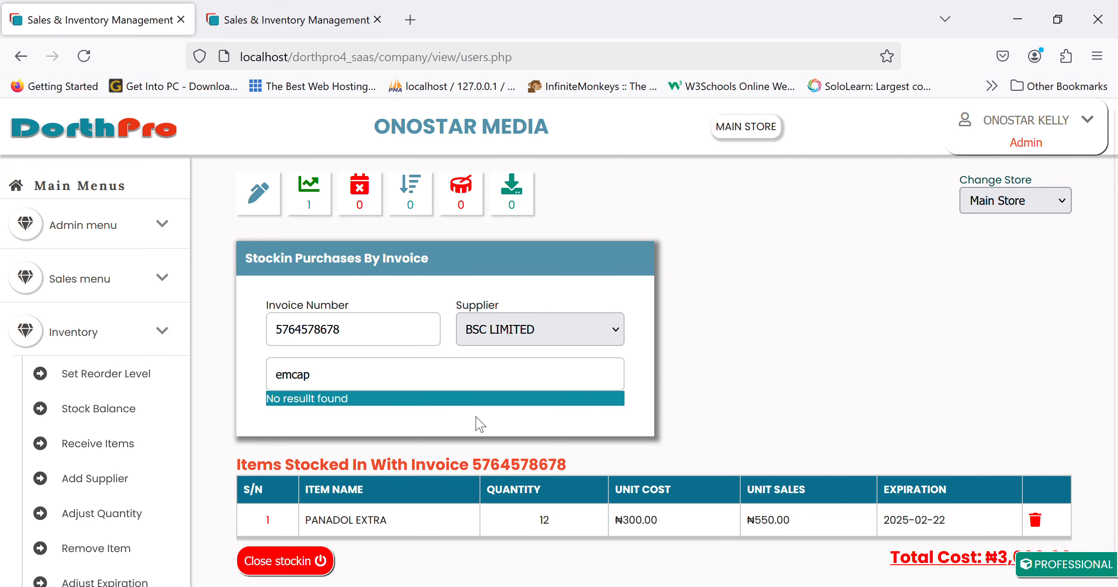
Select EMCAP TAB from the item search suggestions on the invoice.
left_click(426, 390)
key("BackSpace")
type("p")
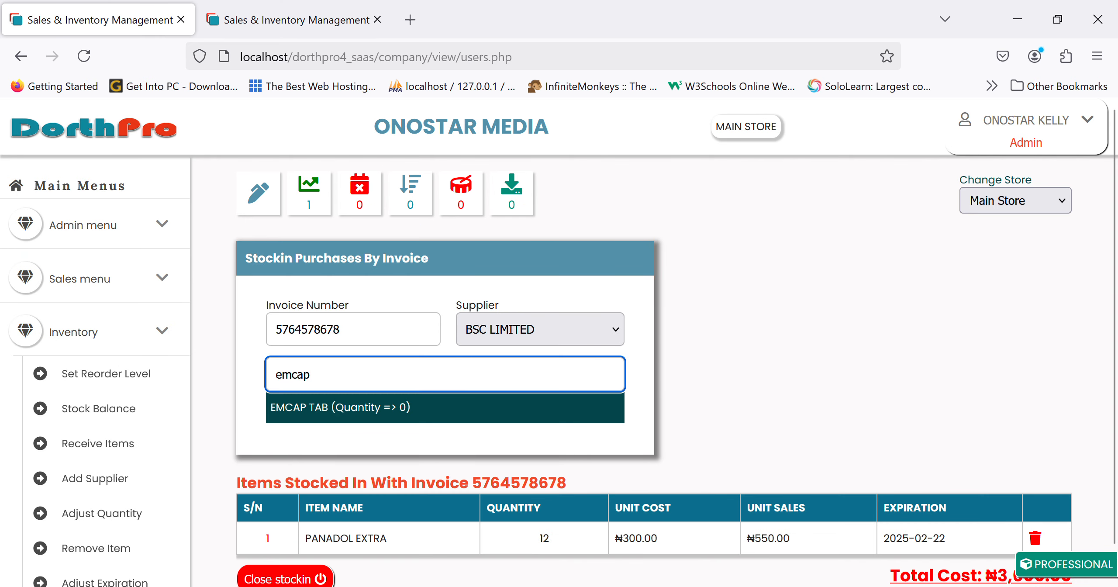
left_click(404, 413)
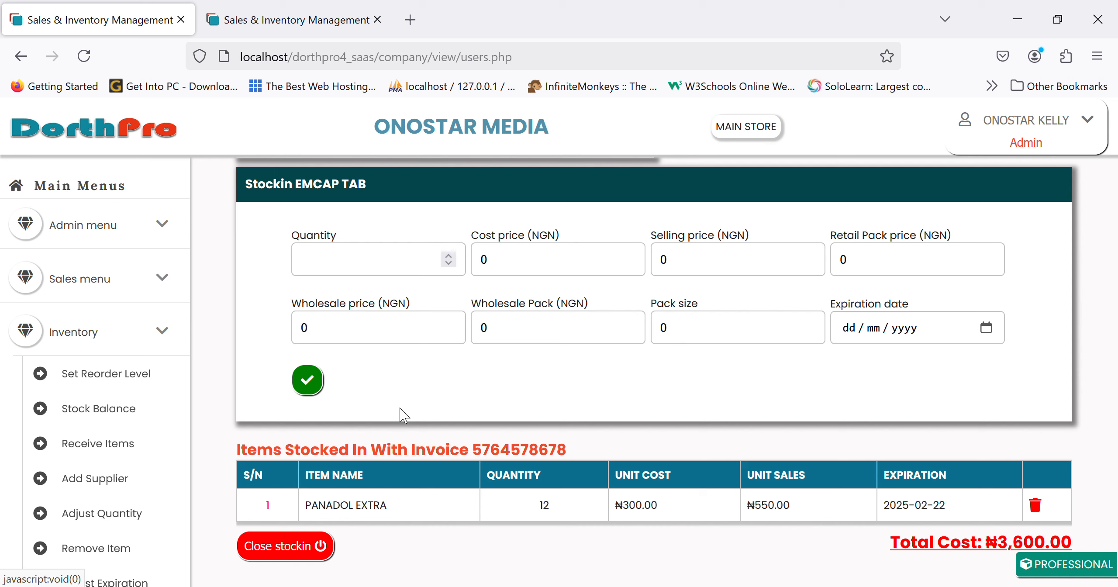
Enter quantity 40, cost 250, selling price 450 and retail pack price 400.
left_click(352, 268)
type("40")
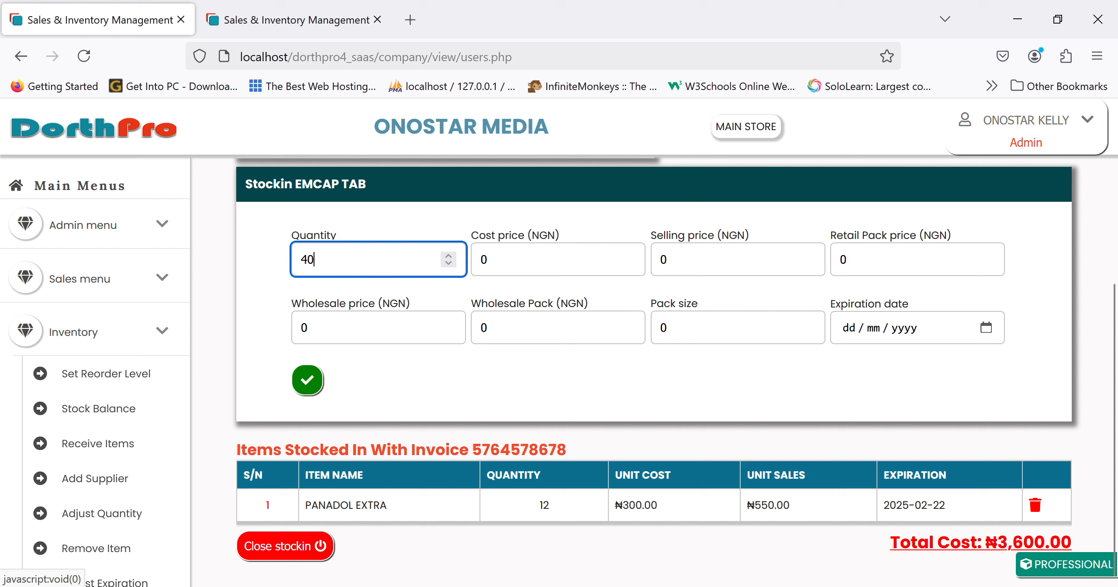
key("Tab")
type("250")
key("Tab")
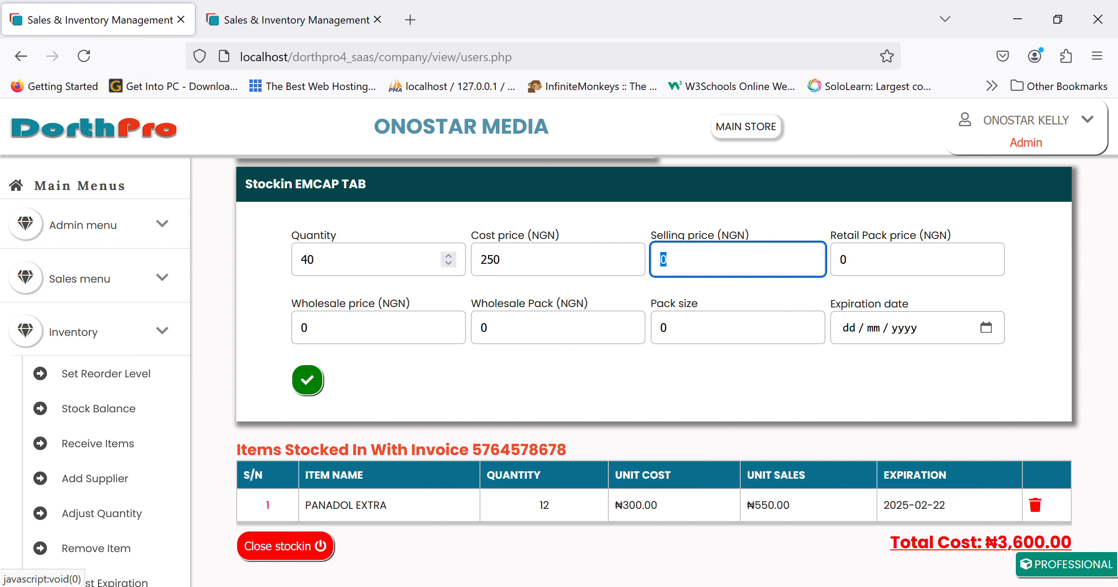
type("450")
key("Tab")
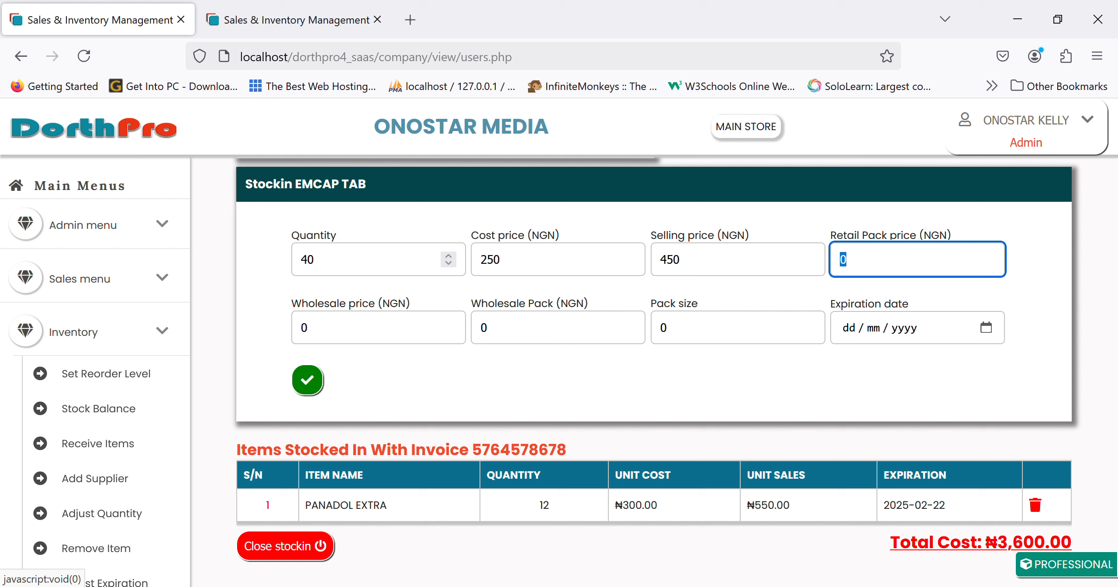
type("400")
Set the wholesale price to 350 and the expiration date to 30/12/2025.
left_click(398, 339)
key("BackSpace")
type("350")
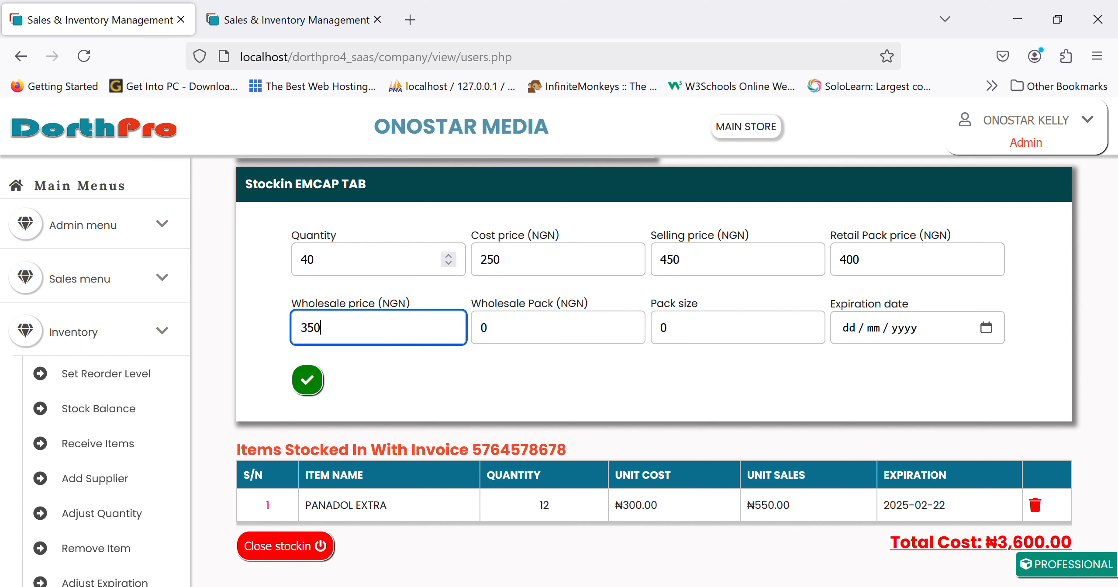
key("Tab")
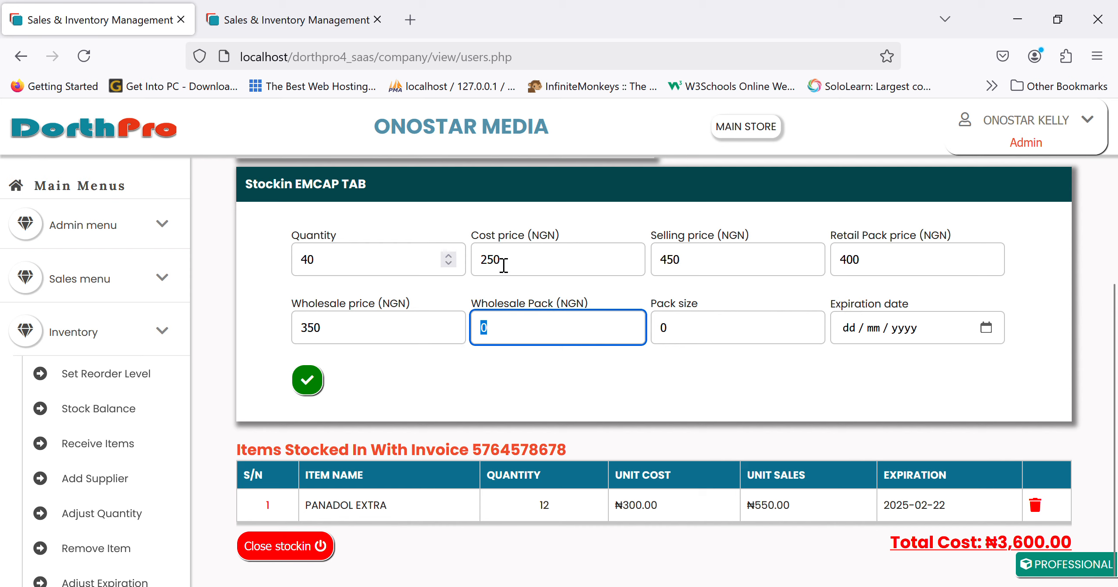
left_click(985, 329)
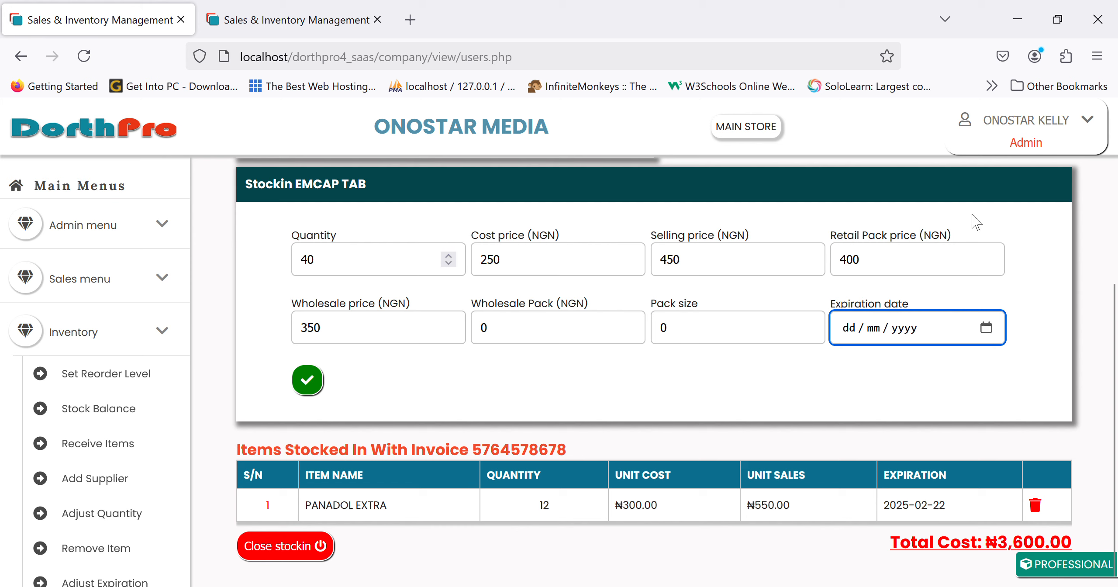
left_click(849, 330)
type("30 / 12 / ")
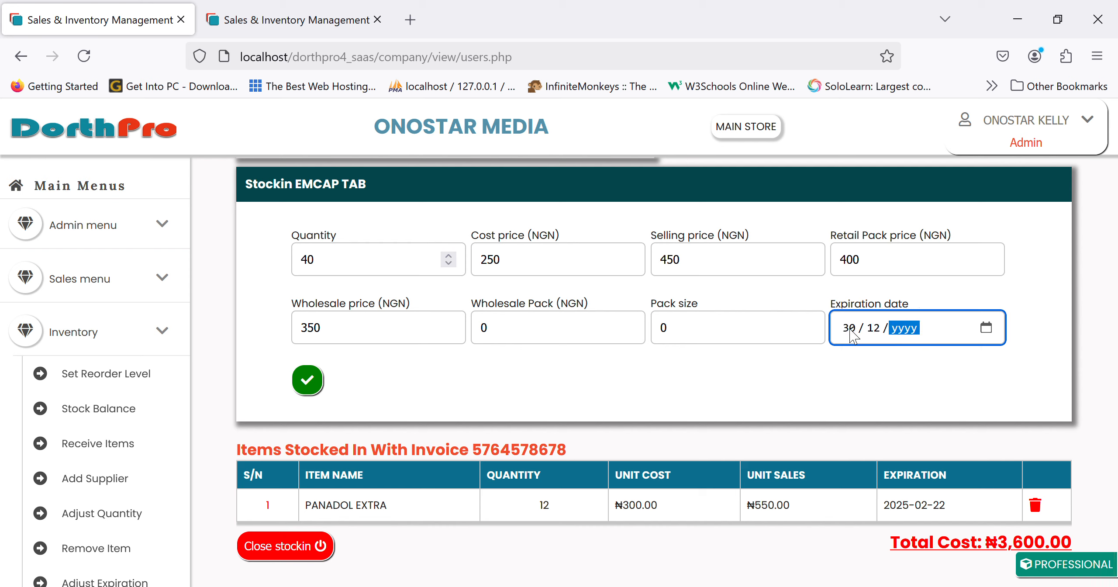
type("2025")
left_click(308, 380)
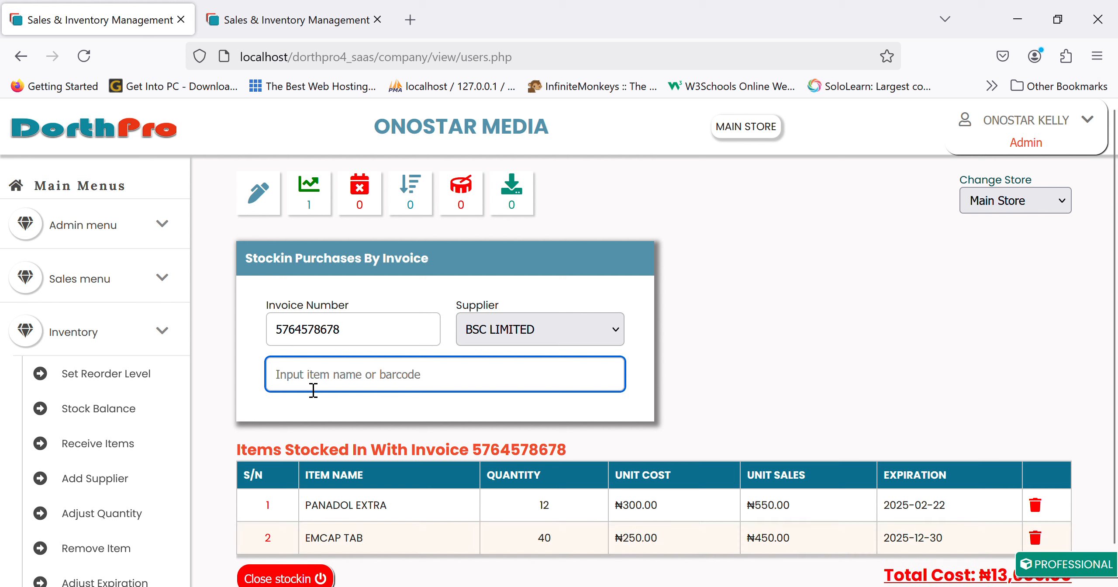
scroll(507, 462, "down", 1)
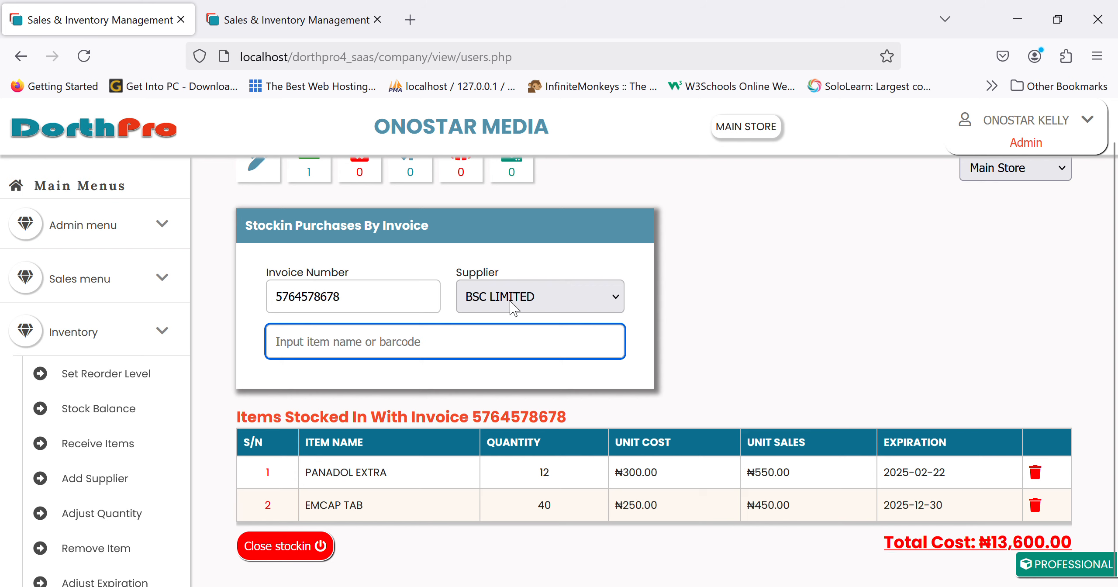
left_click(319, 546)
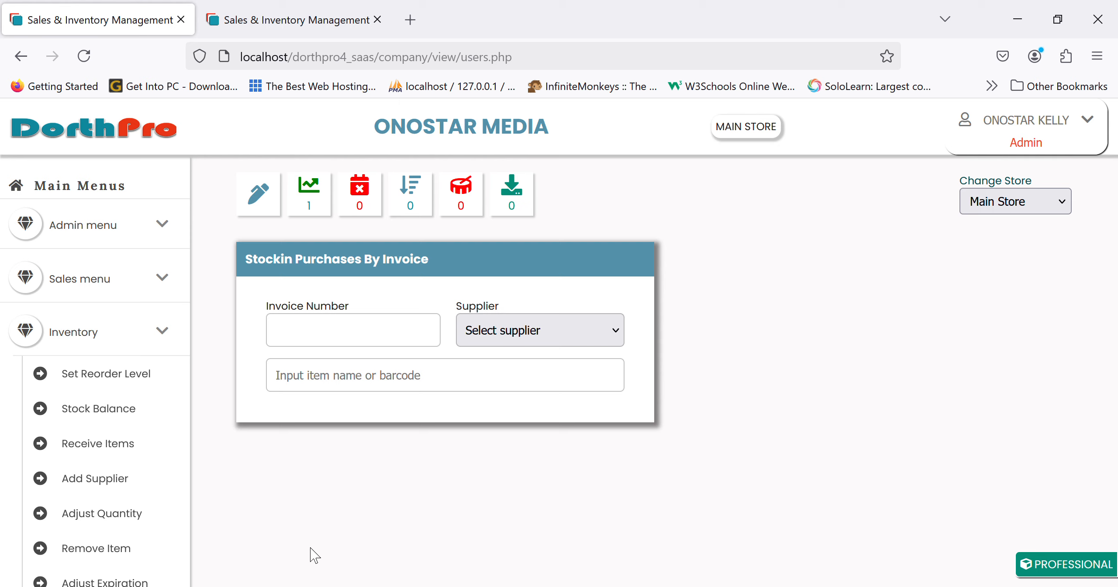
left_click(325, 344)
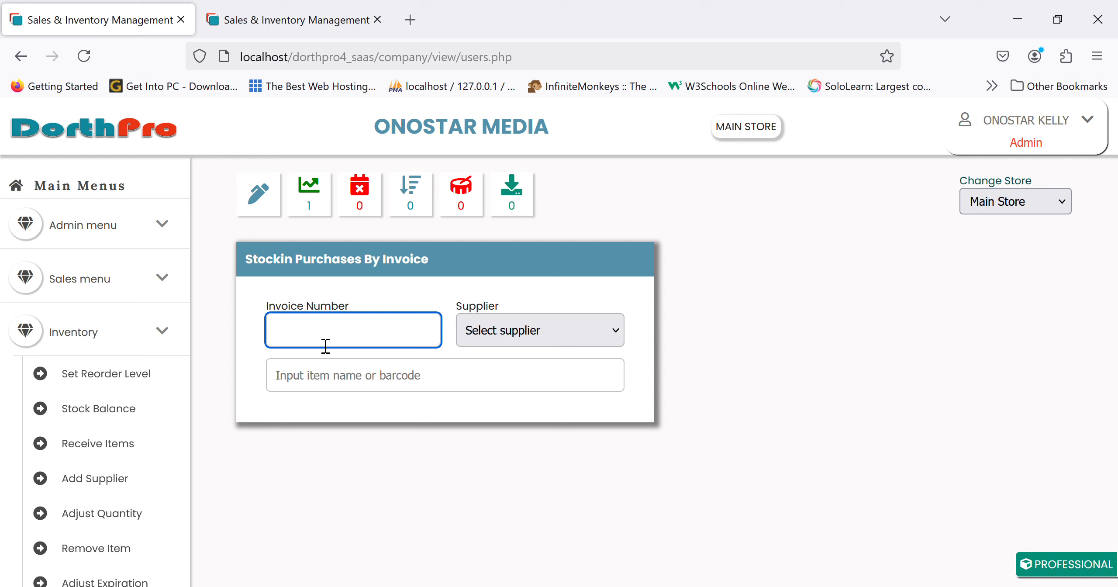
left_click(504, 330)
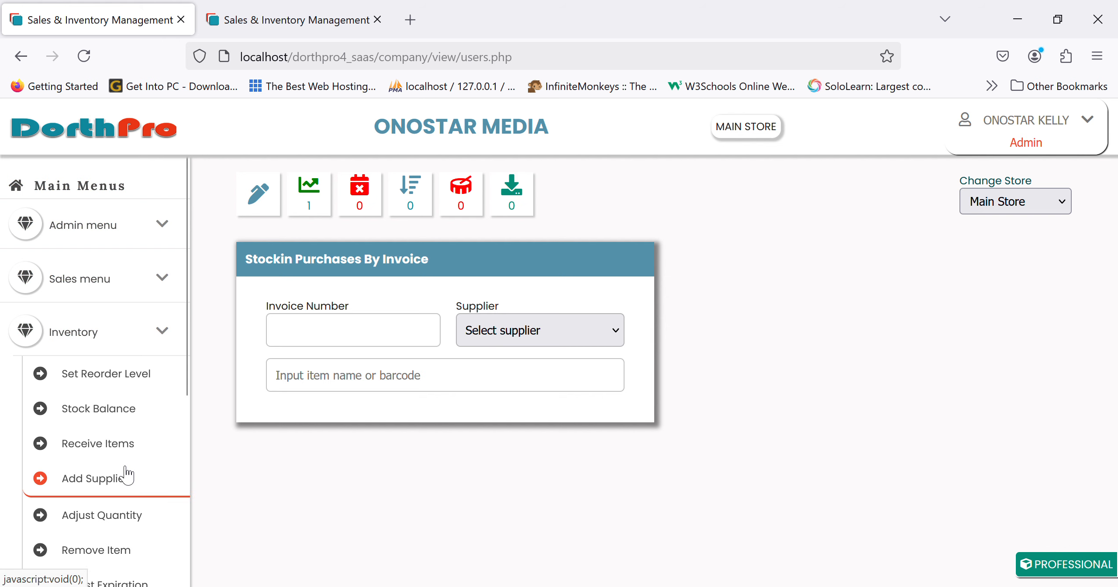
Review the six-item ₦2,129,020.00 Main Store stock balance and PANADOL EXTRA's batches.
left_click(122, 417)
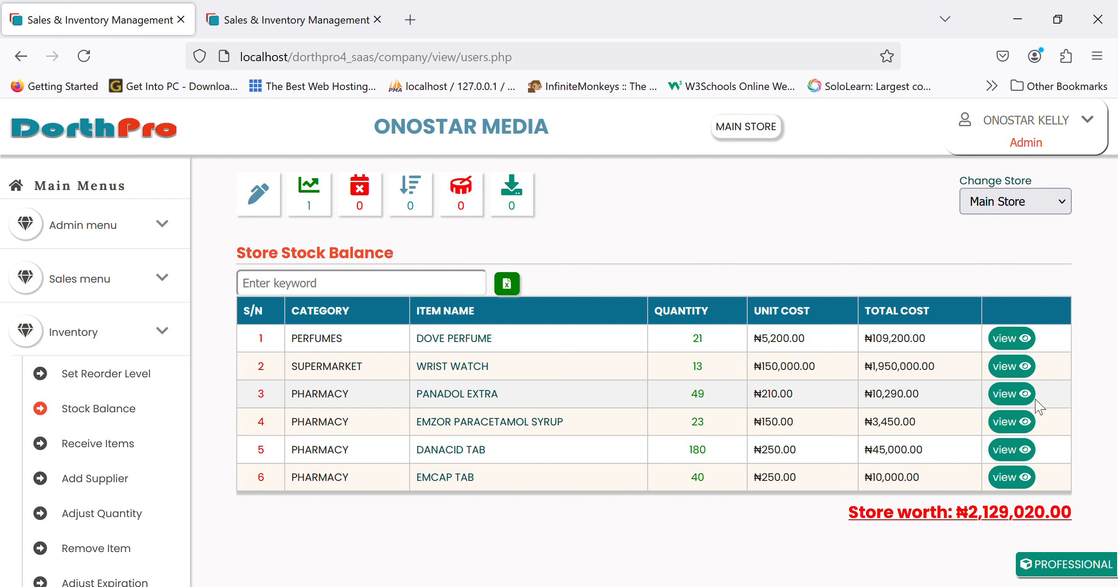
left_click(1022, 395)
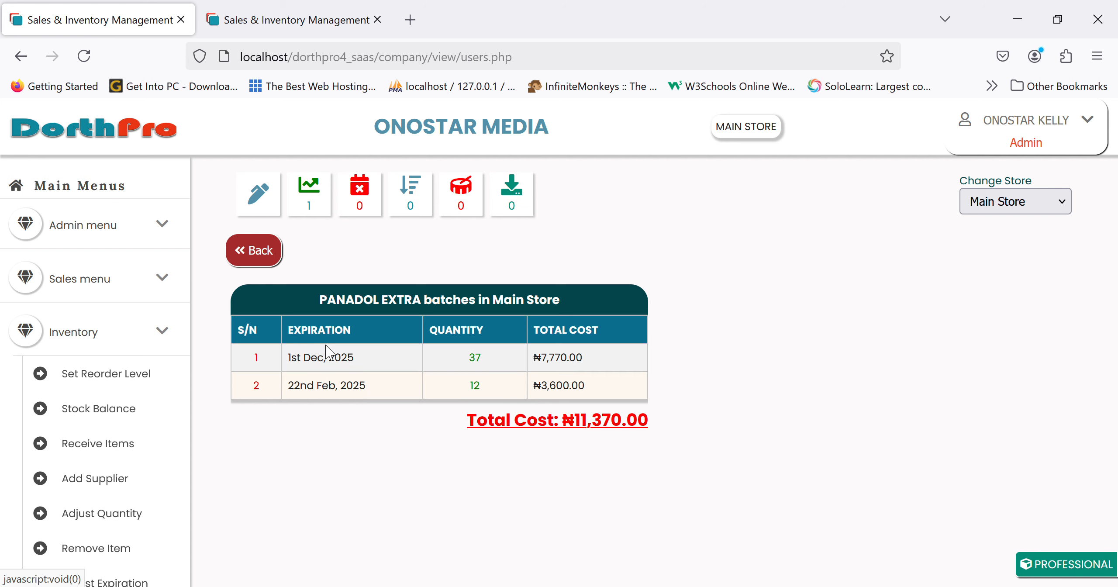
left_click(267, 251)
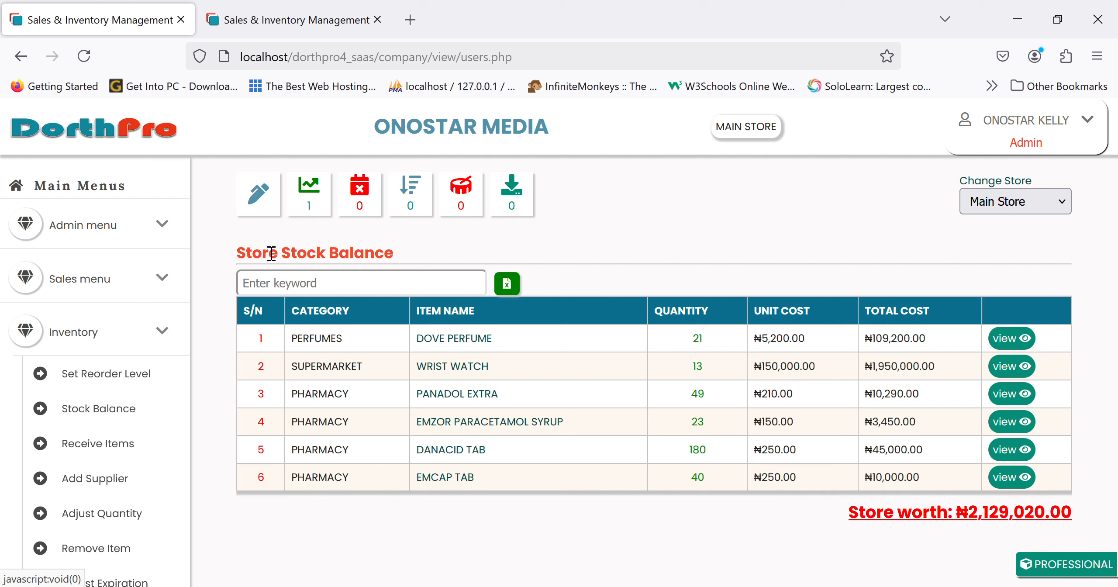
left_click(150, 131)
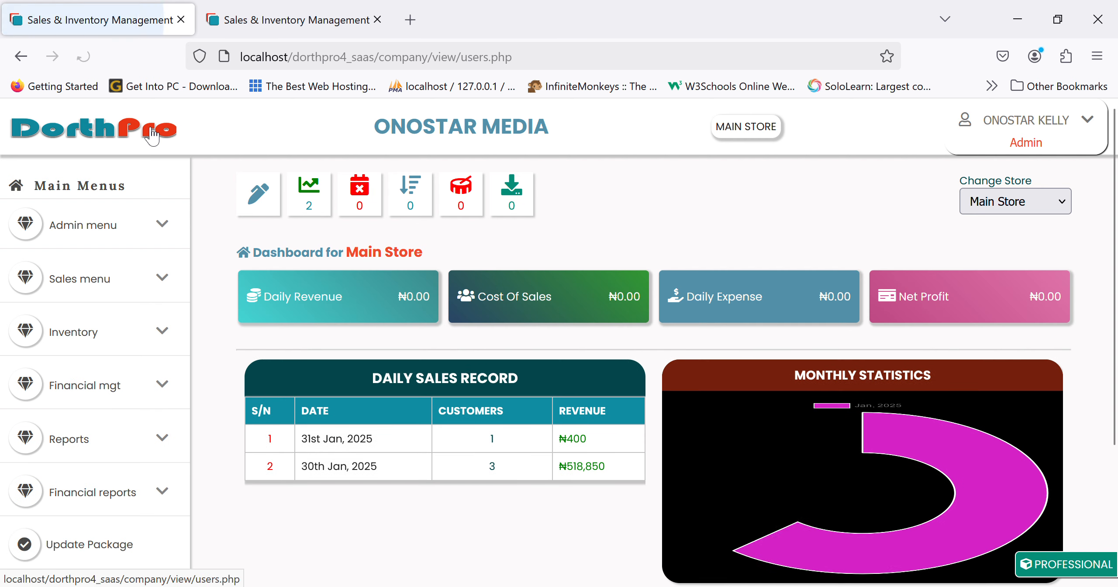
Check items expiring within 3 months, then expand Inventory on the Main Store dashboard.
left_click(322, 212)
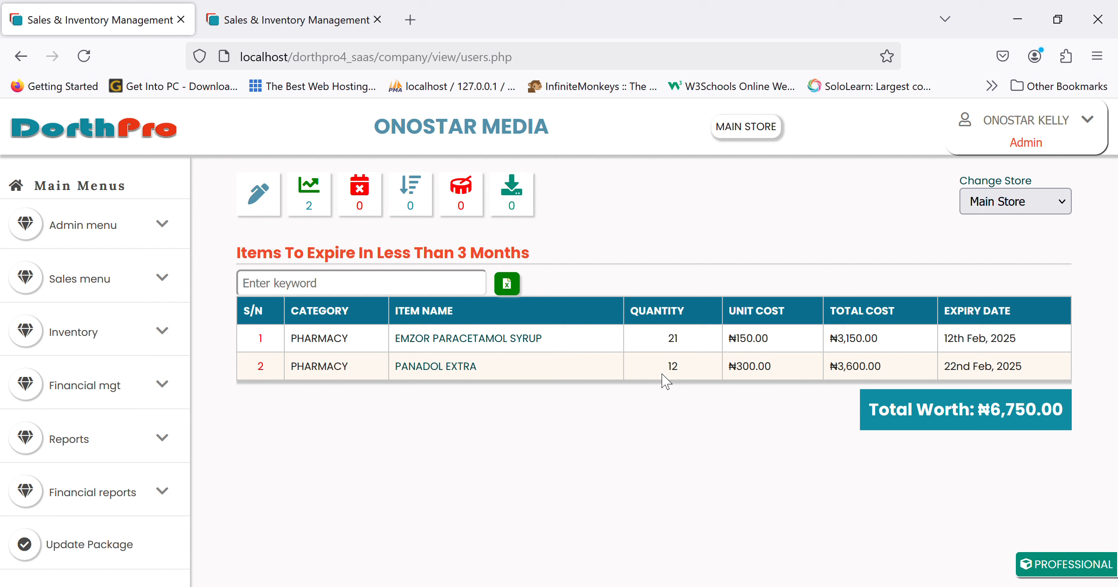
left_click(107, 119)
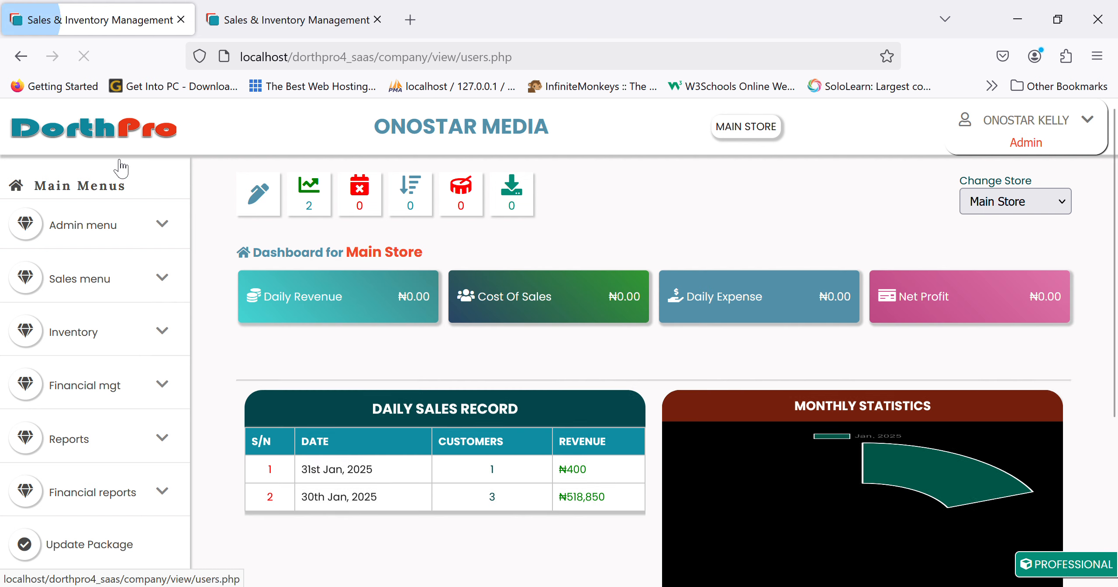
left_click(116, 331)
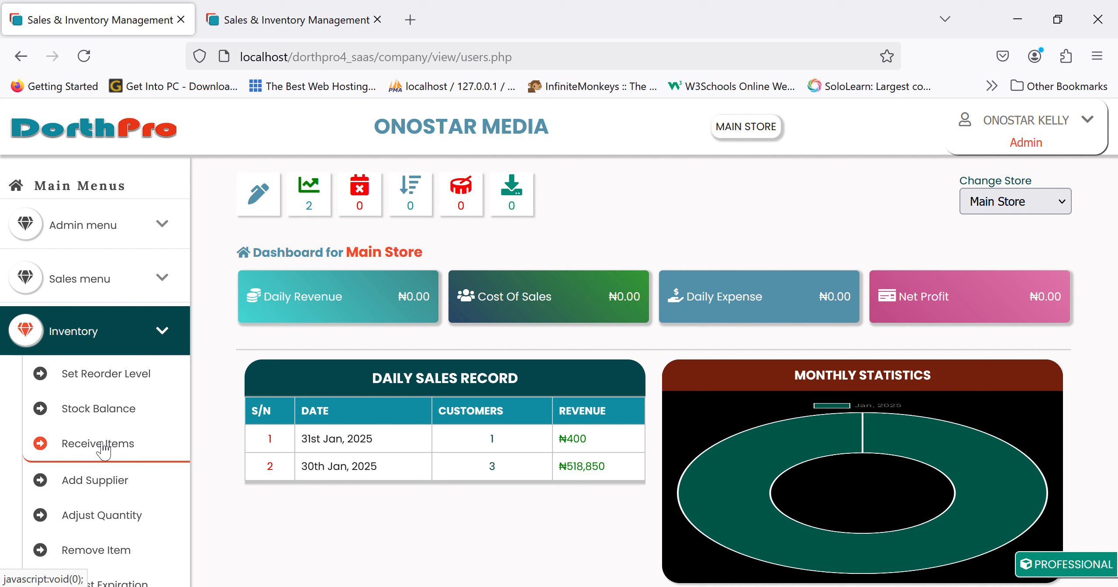
In Adjust Quantity, look up EMCAP TAB's single 40-unit batch expiring 30th Dec 2025.
scroll(103, 450, "down", 3)
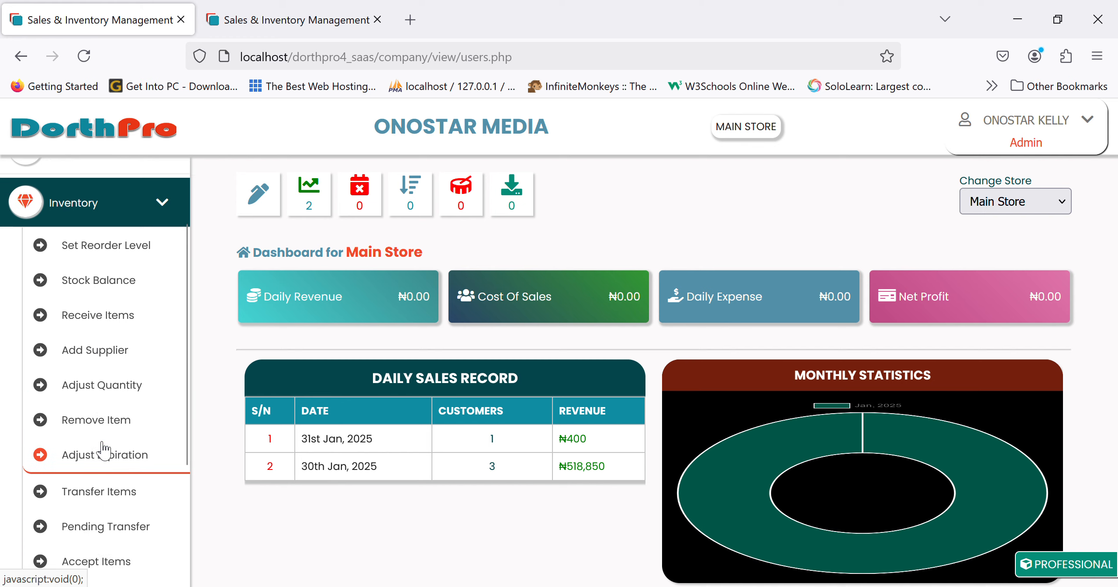
left_click(130, 398)
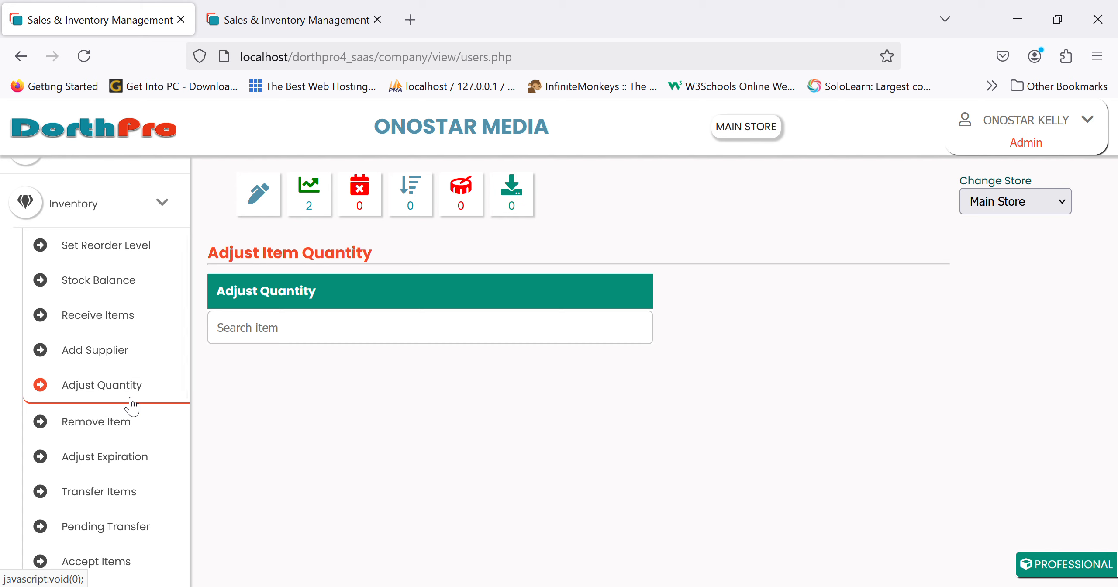
scroll(130, 404, "up", 3)
left_click(336, 336)
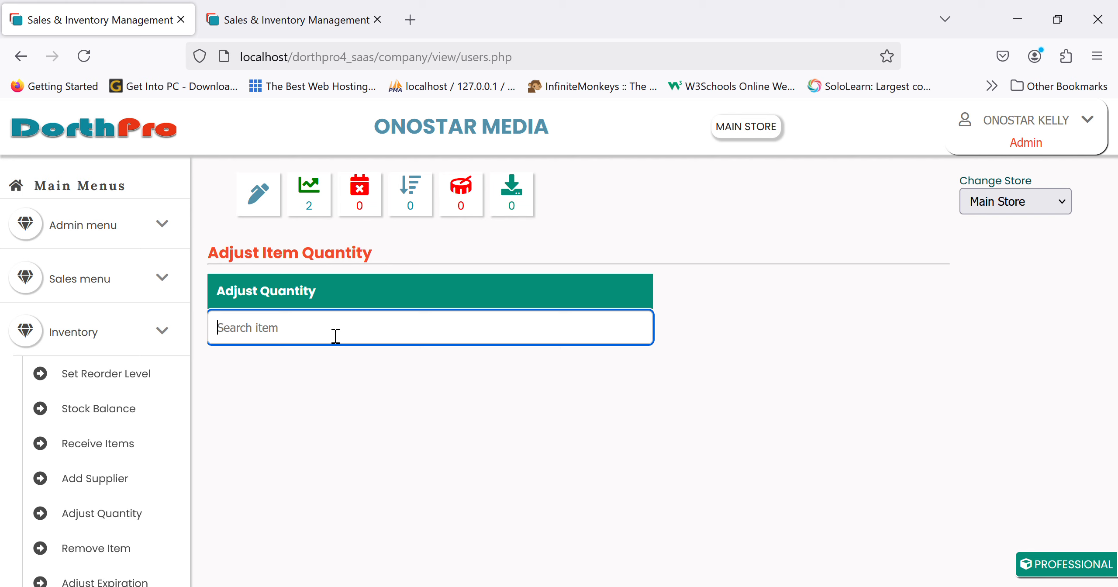
scroll(187, 437, "down", 3)
scroll(109, 393, "up", 3)
type("emca")
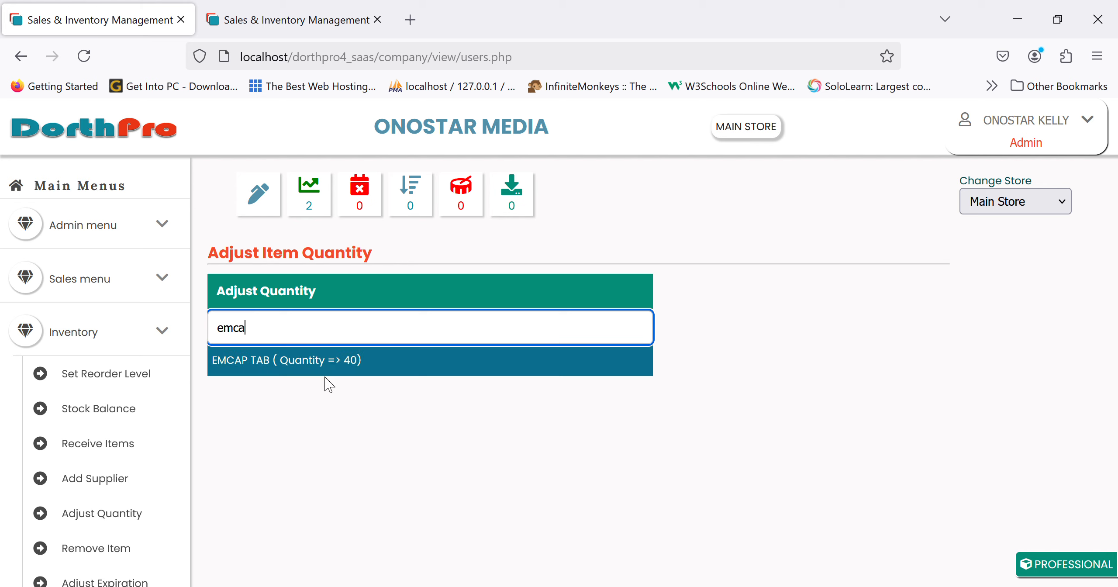
left_click(326, 368)
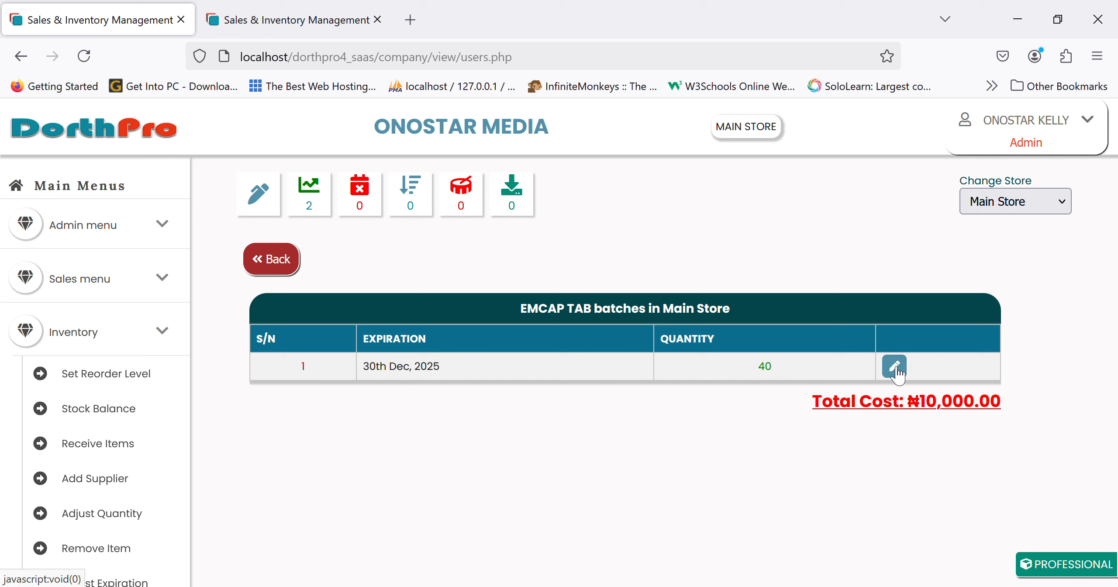
left_click(282, 253)
Change PANADOL EXTRA's 1st Dec 2025 batch quantity from 37 to 30.
left_click(382, 322)
type("pana")
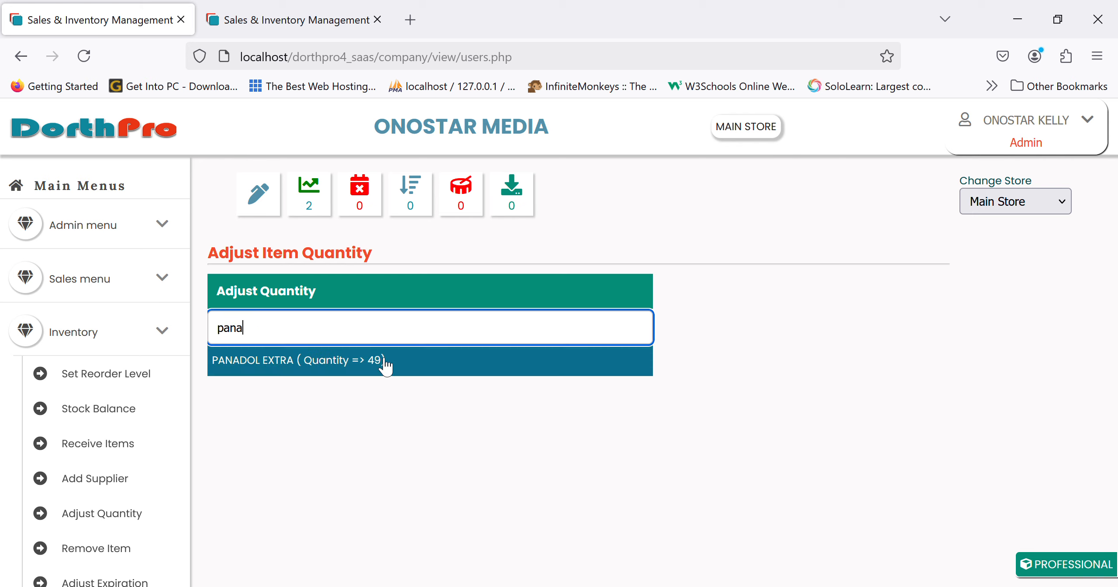
left_click(382, 361)
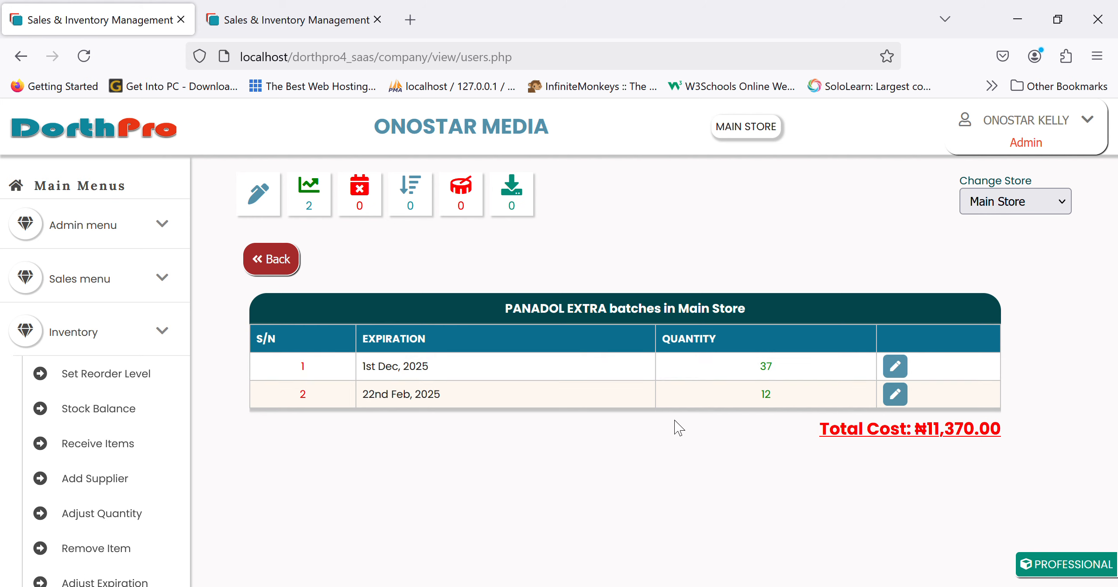
left_click(905, 372)
left_click(369, 375)
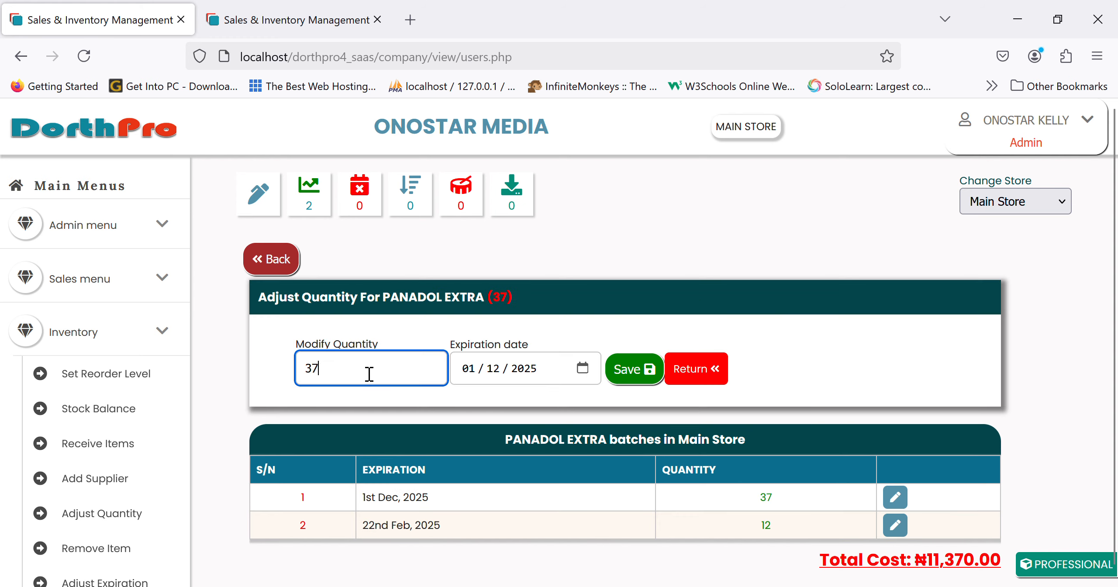
key("BackSpace")
key("BackSpace")
type("30")
left_click(529, 371)
left_click(485, 370)
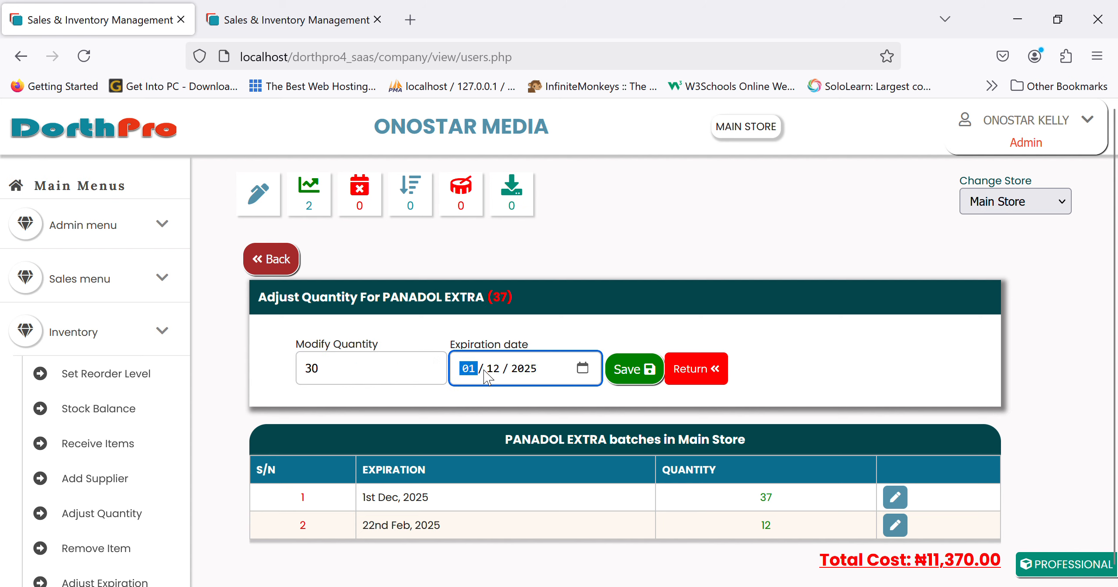
left_click(633, 369)
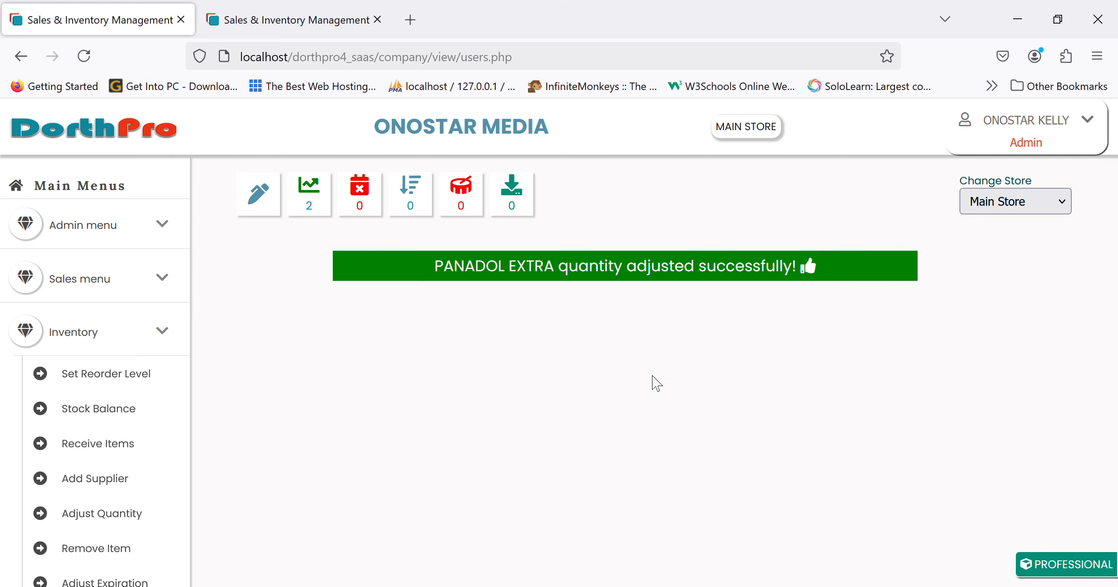
Reopen PANADOL EXTRA's batches to confirm 30 and 12 units in Main Store.
left_click(399, 339)
type("pana")
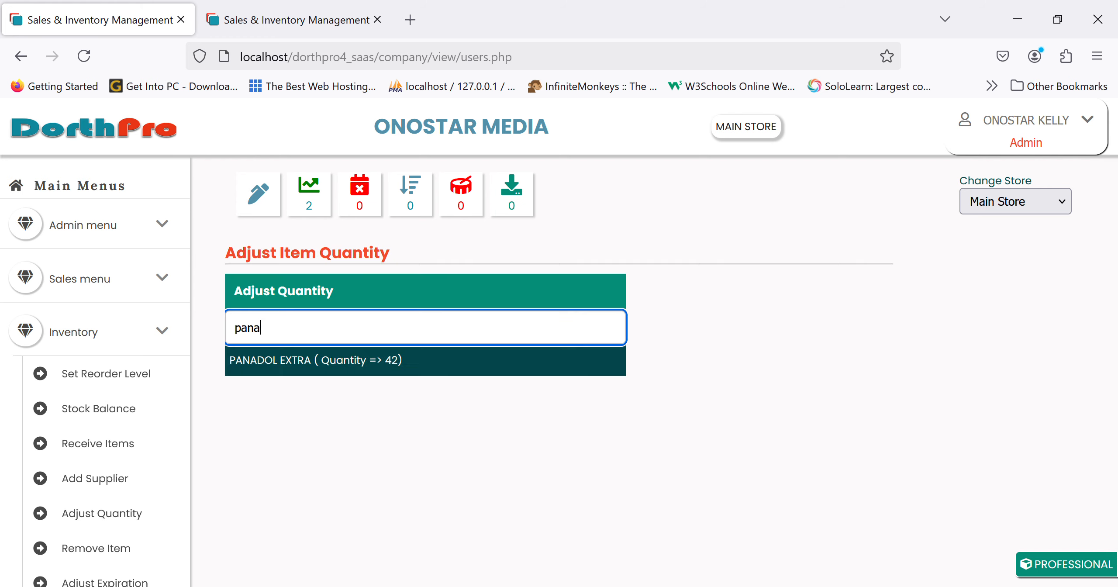
left_click(416, 372)
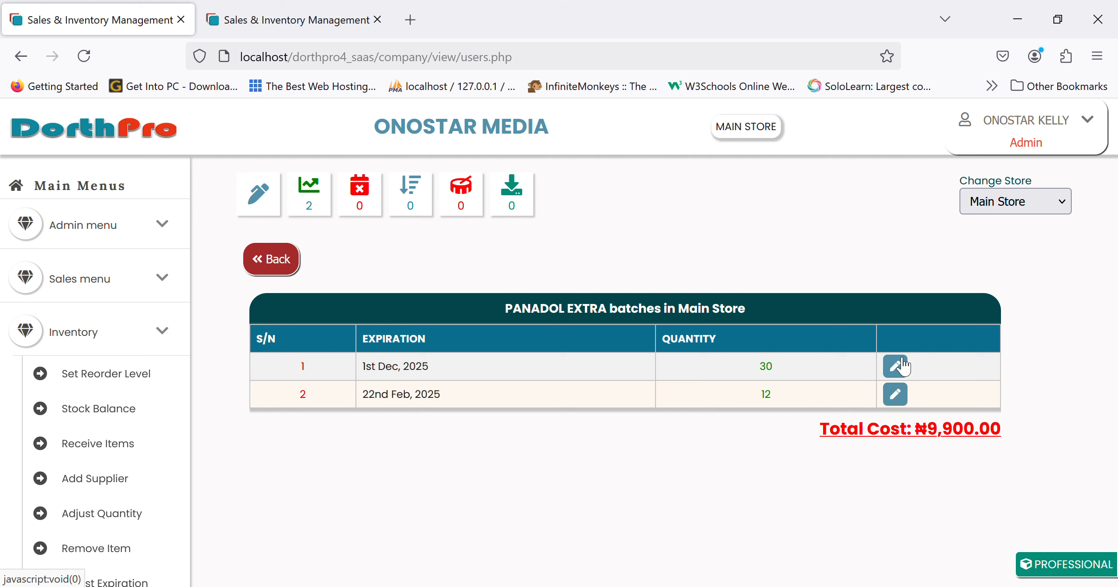
left_click(277, 260)
scroll(182, 362, "down", 3)
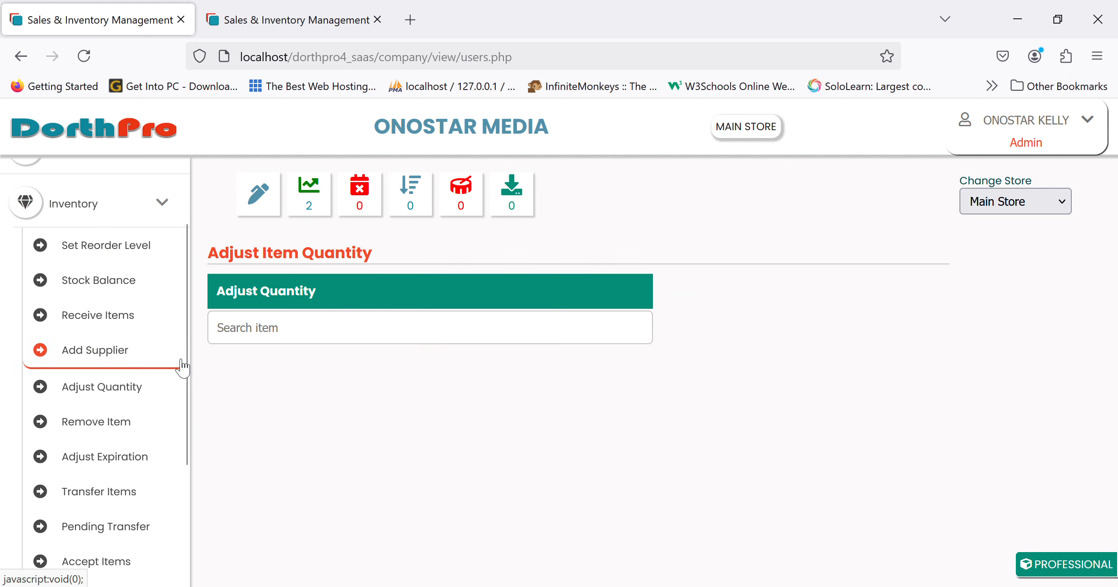
Find EMCAP TAB's batch list in the Remove Item From Store page.
left_click(118, 426)
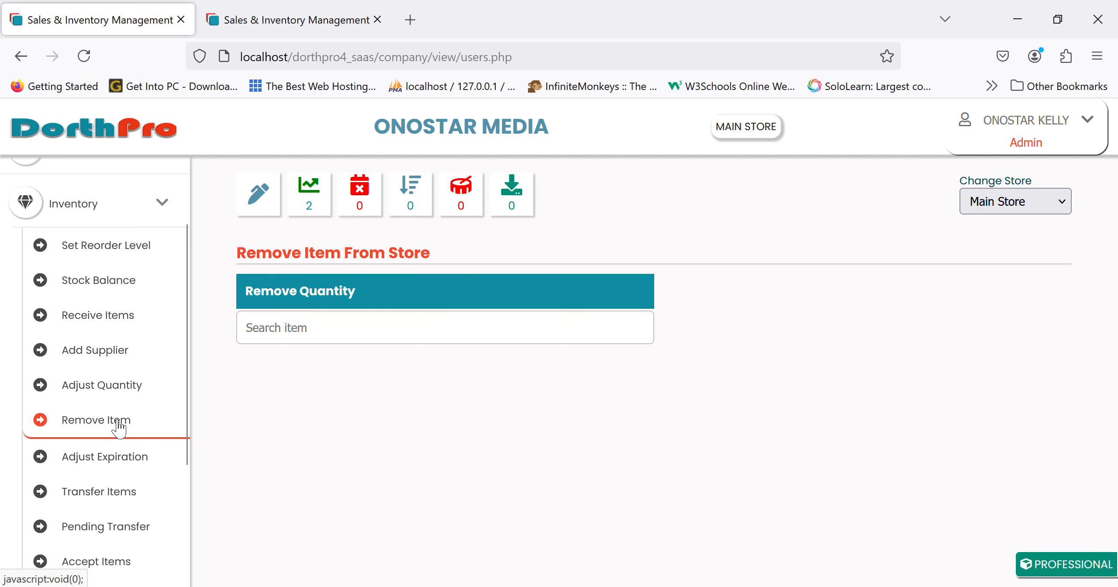
left_click(320, 337)
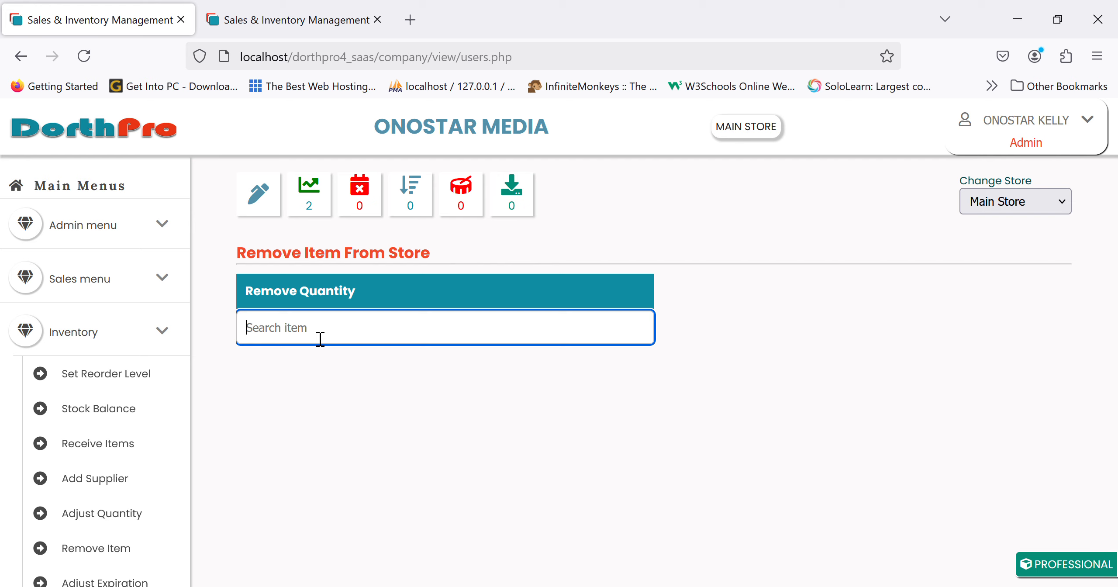
type("w")
key("BackSpace")
type("emca")
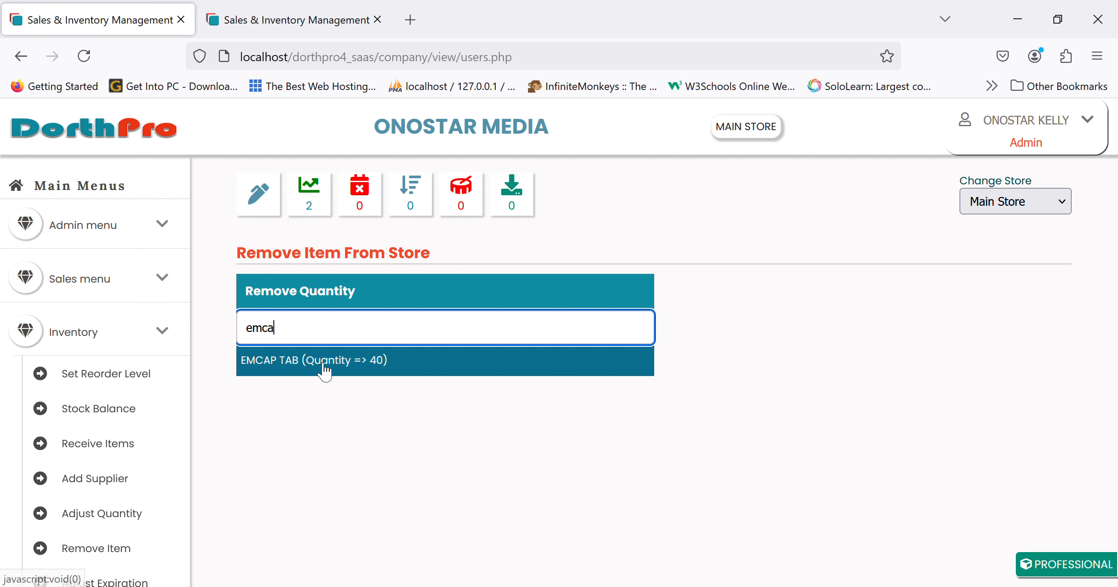
left_click(324, 371)
Remove 2 EMCAP TAB units from the batch with reason Damages.
left_click(893, 366)
left_click(339, 374)
key("BackSpace")
key("BackSpace")
type("2")
left_click(573, 377)
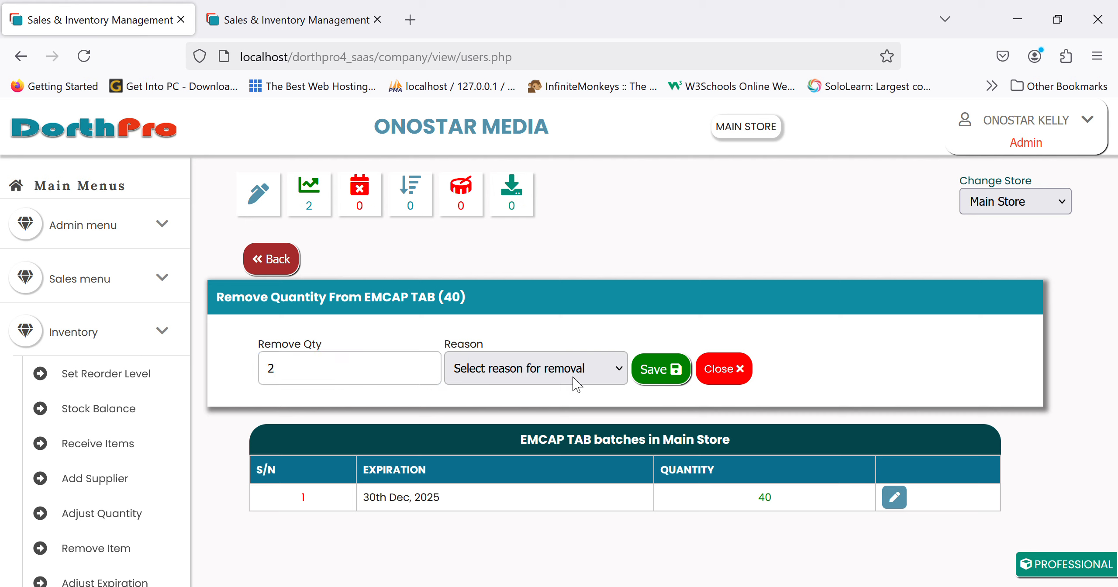
left_click(495, 445)
left_click(656, 369)
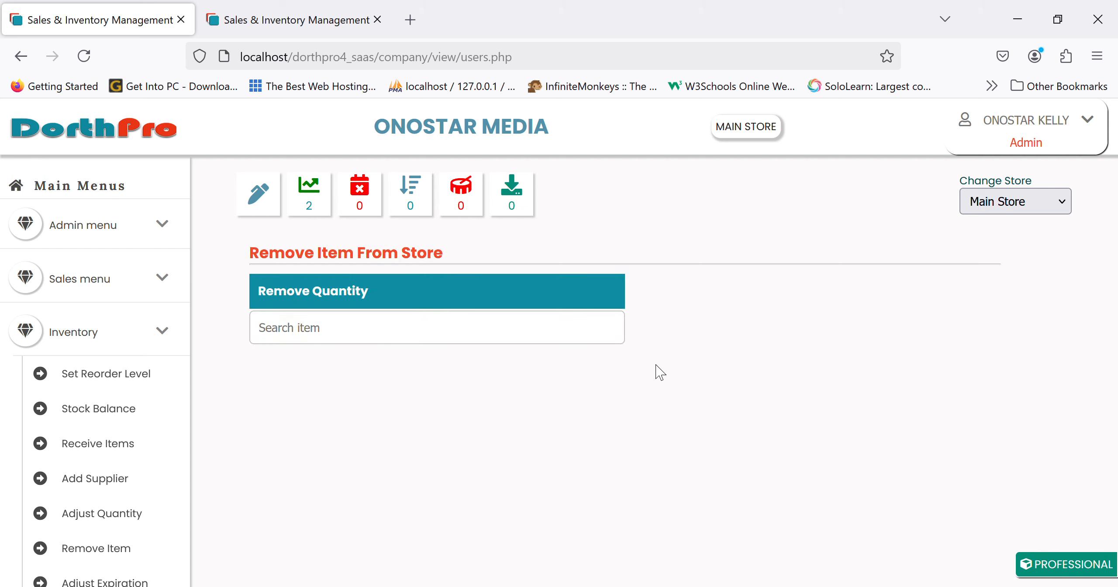
scroll(40, 489, "down", 3)
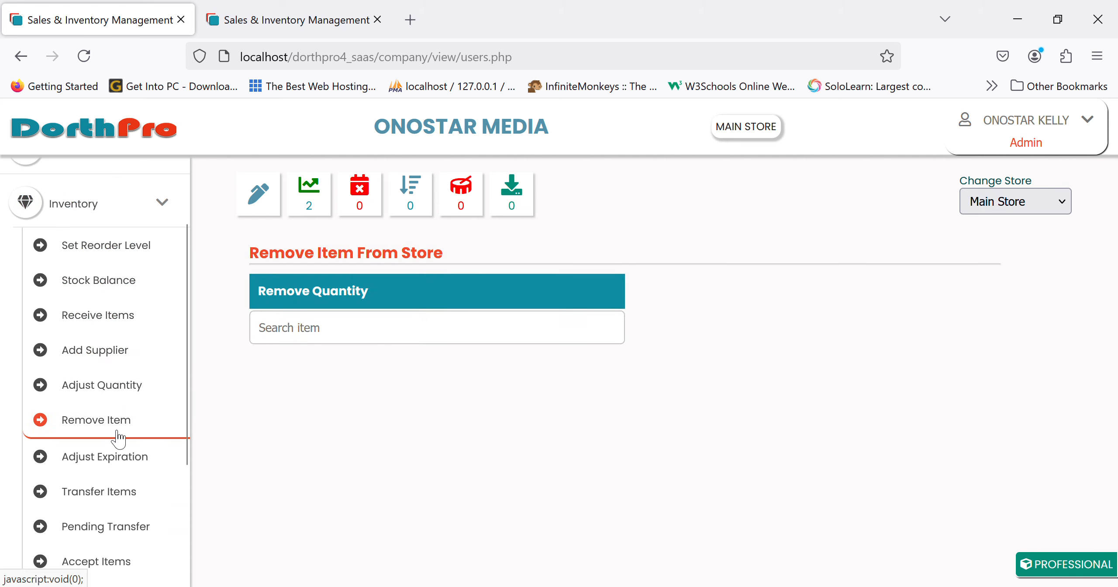
Filter the Stock Balance table by 'emc' to confirm EMCAP TAB has 38 units in stock.
scroll(117, 436, "down", 3)
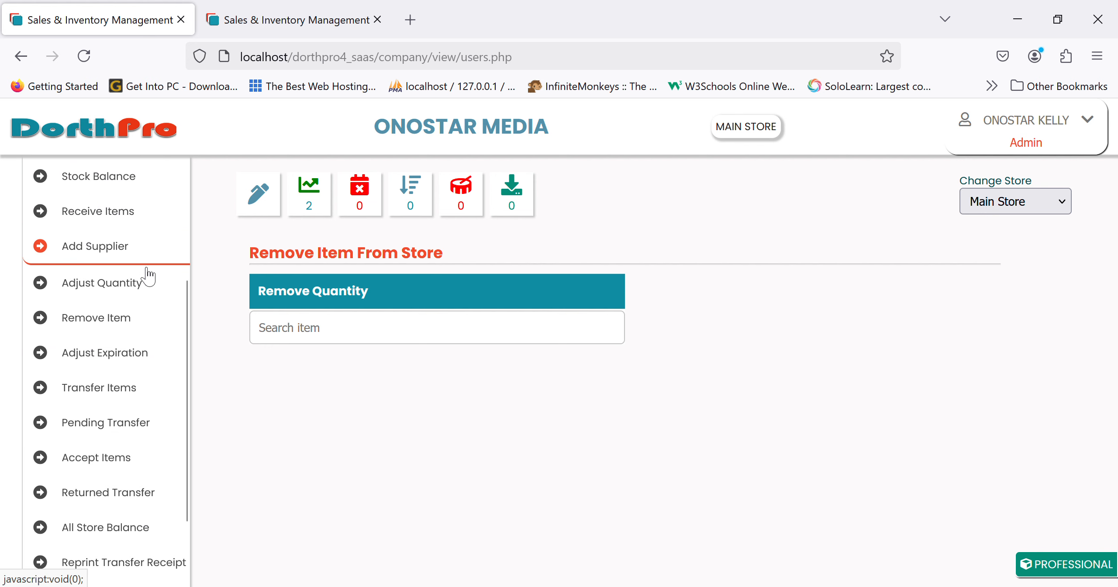
left_click(133, 192)
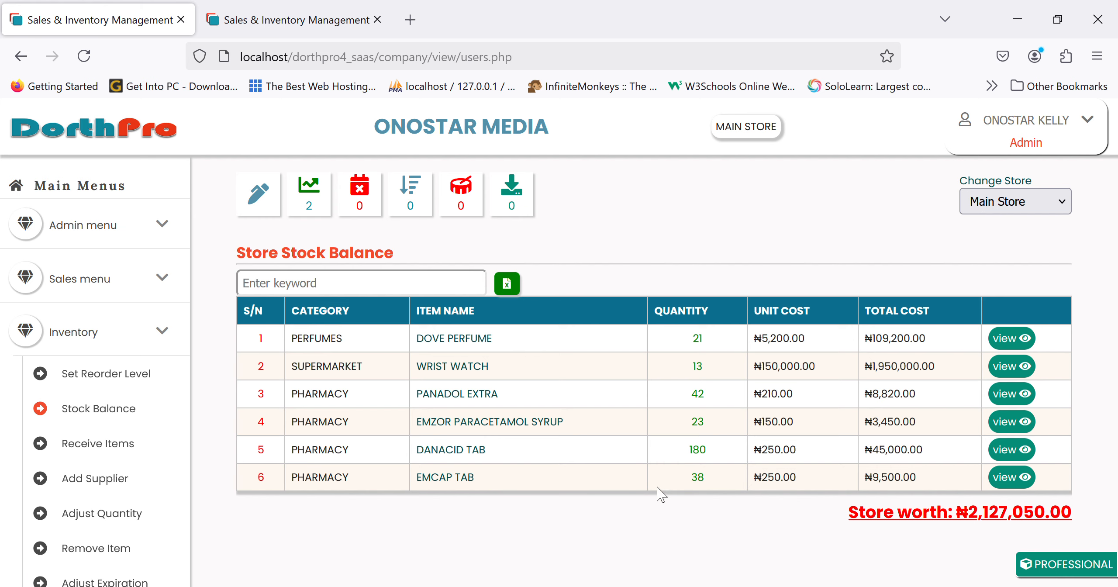
left_click(368, 289)
type("emc")
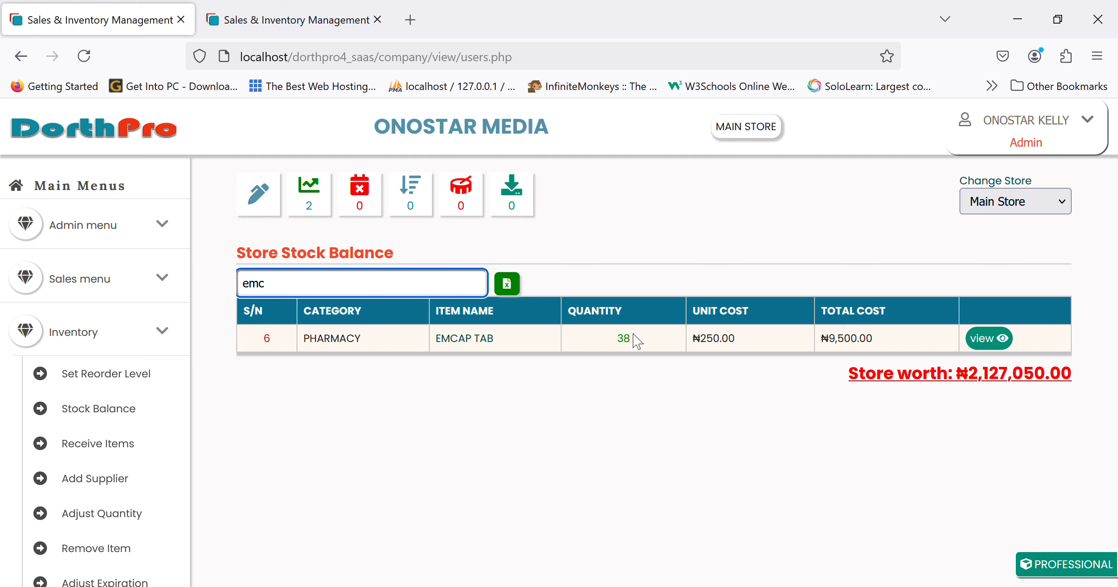
scroll(142, 441, "down", 5)
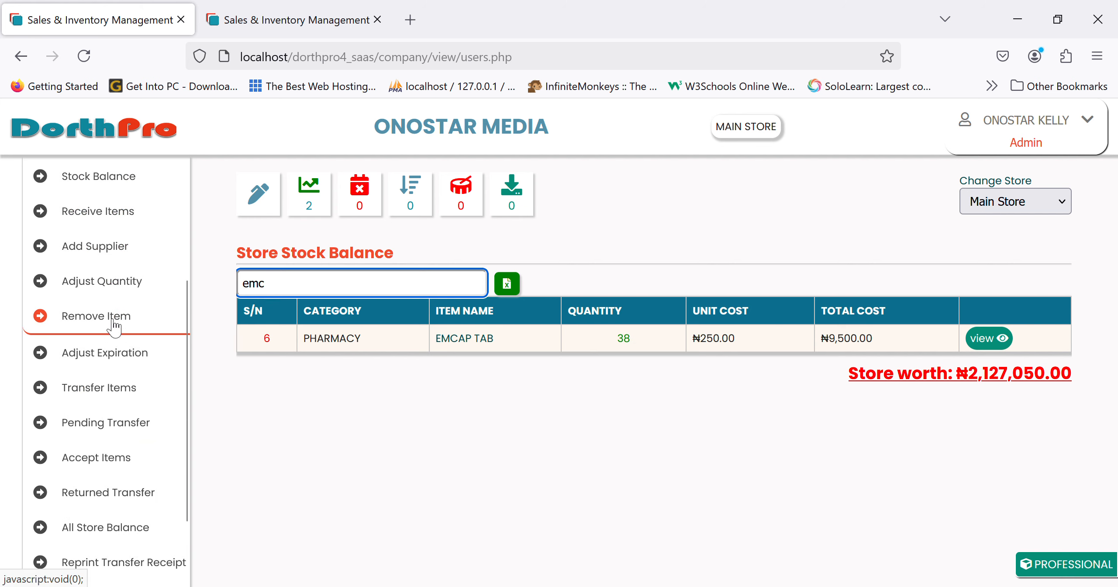
left_click(106, 356)
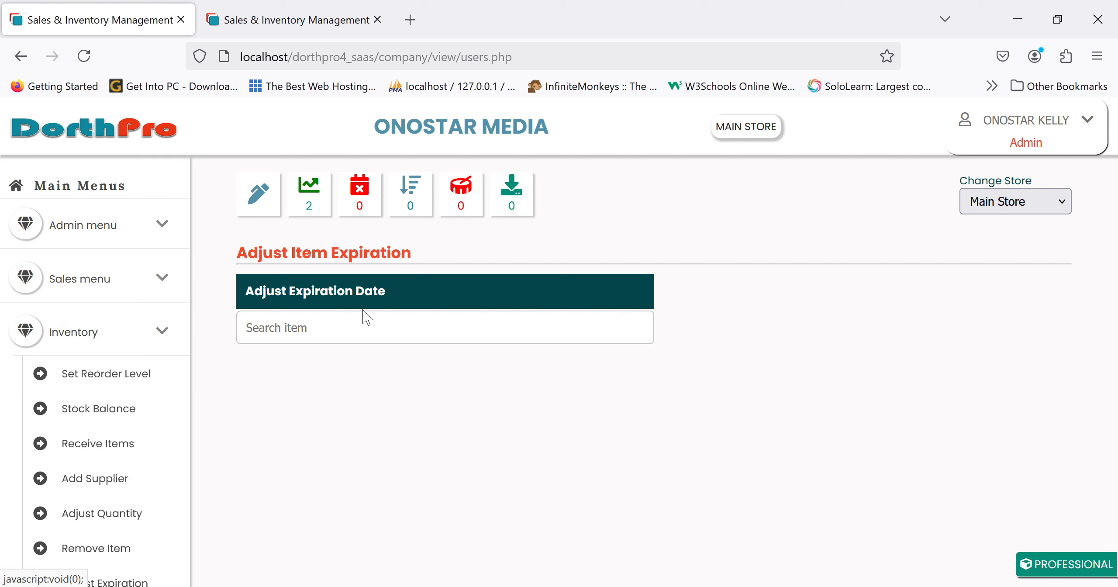
Open EMCAP TAB's Main Store batch (38 units, expiring 30th Dec 2025) and leave its expiry unchanged.
left_click(368, 336)
type("emc")
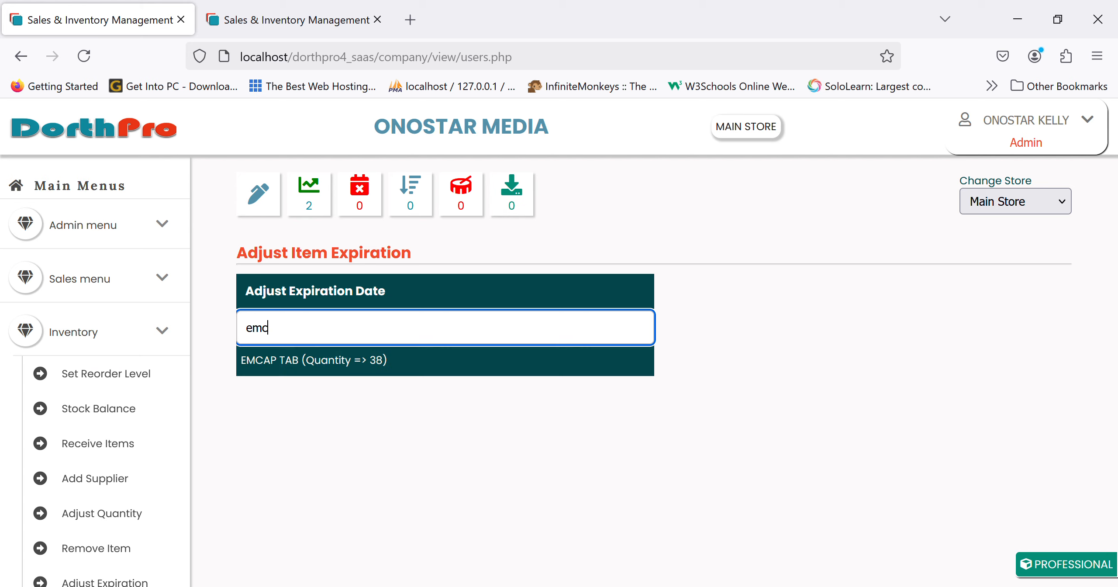
left_click(355, 364)
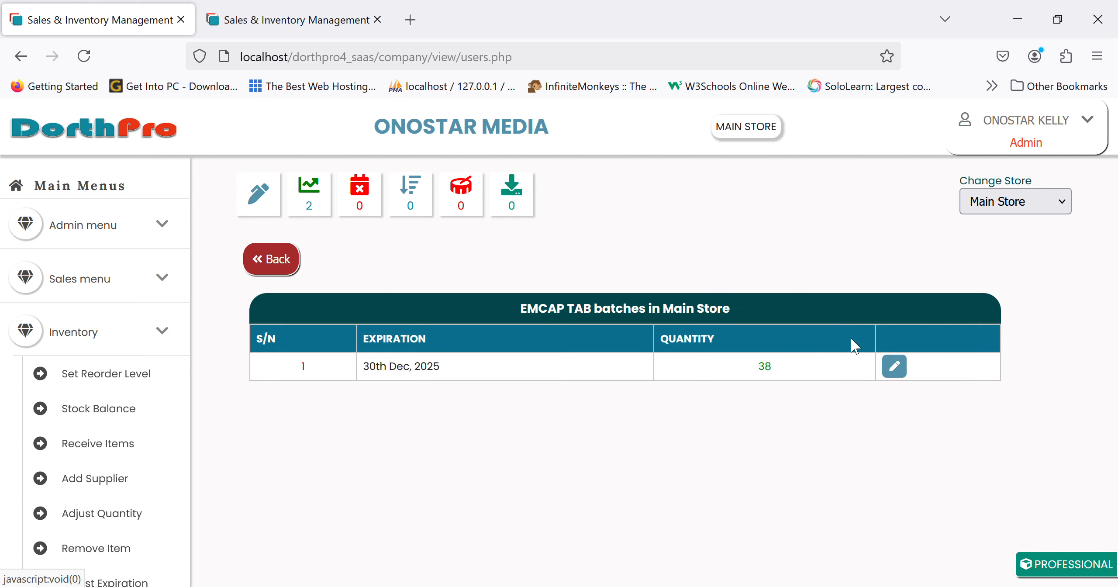
left_click(905, 370)
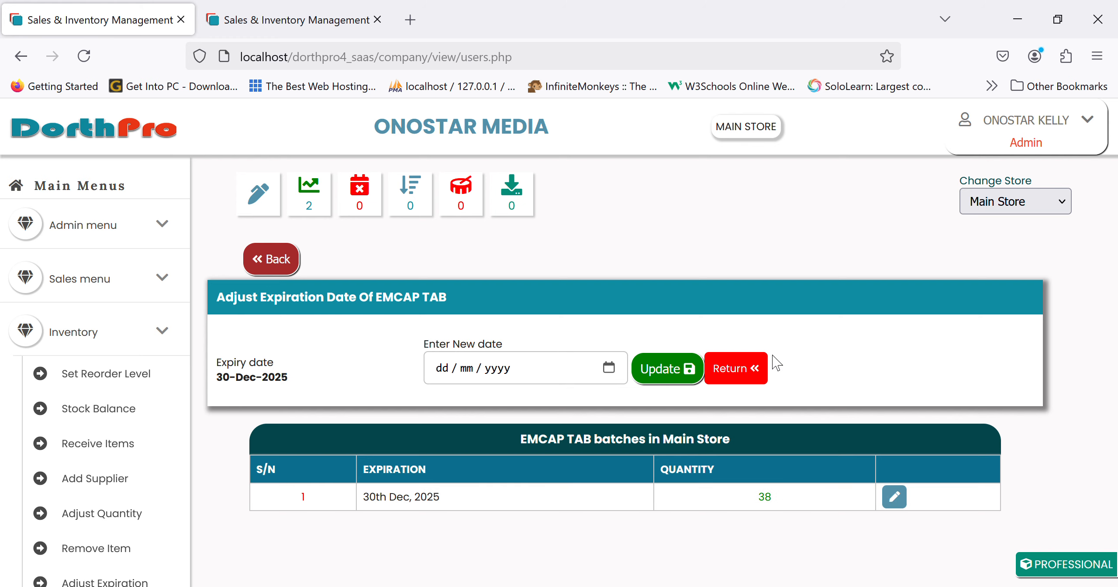
left_click(756, 370)
scroll(100, 463, "down", 5)
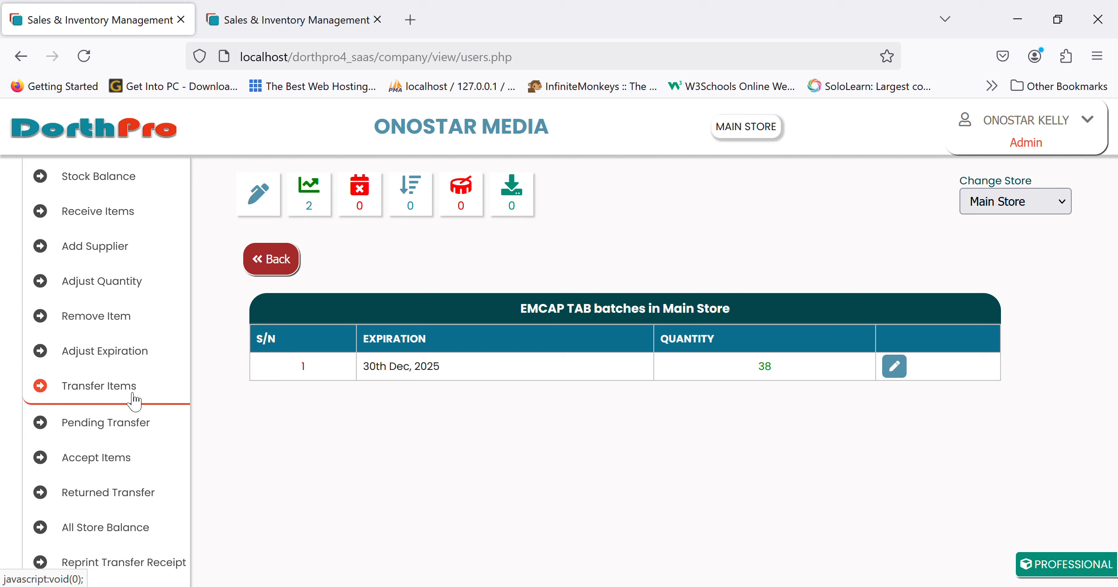
Start a transfer to Badagry Office and add 12 EMCAP TAB from its batch.
left_click(96, 393)
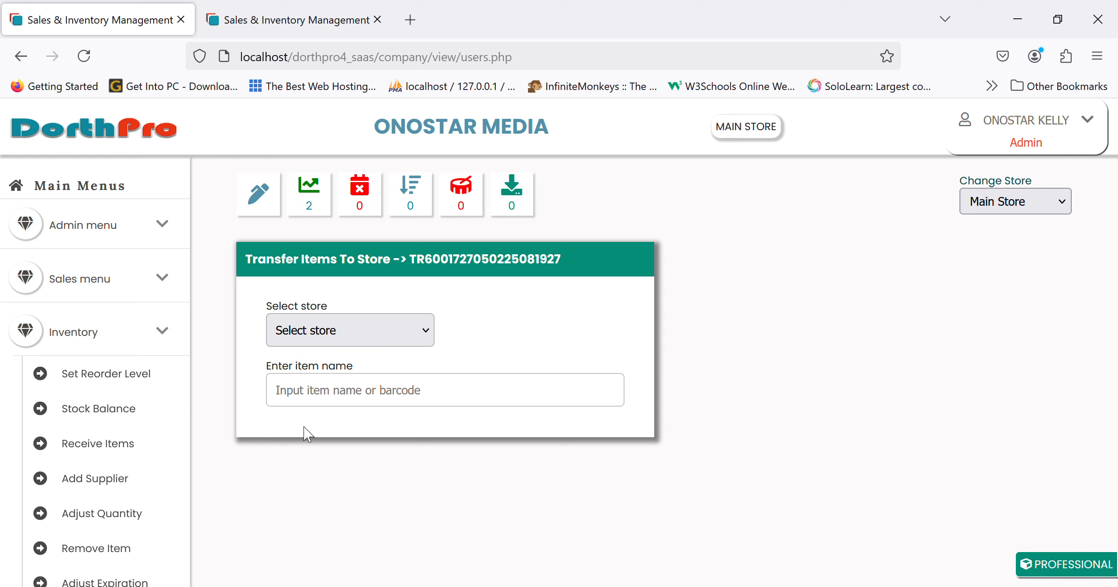
left_click(346, 418)
left_click(370, 402)
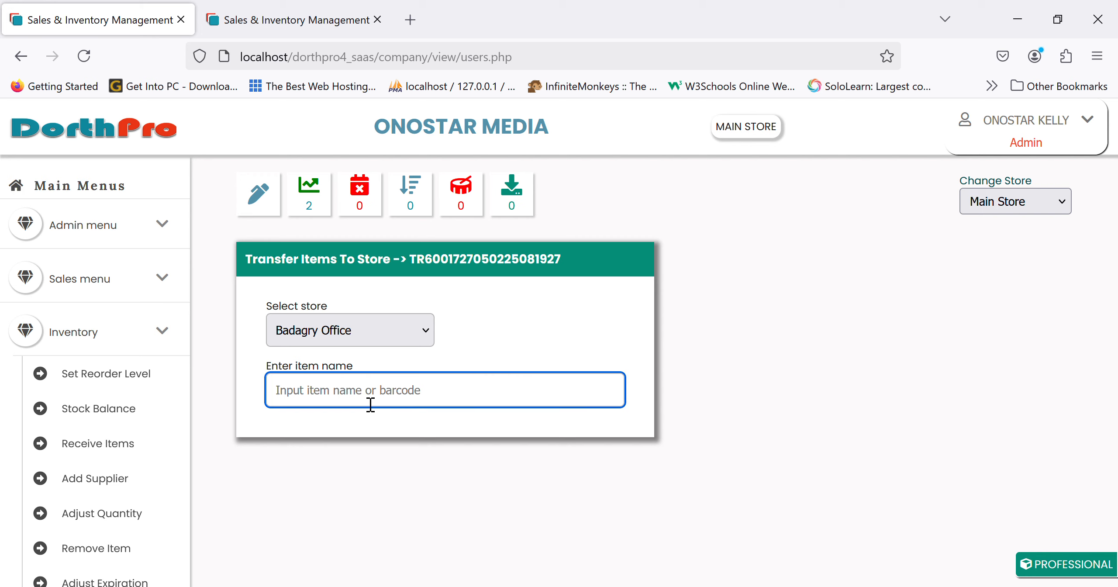
type("empac")
key("BackSpace")
key("BackSpace")
key("BackSpace")
type("ca")
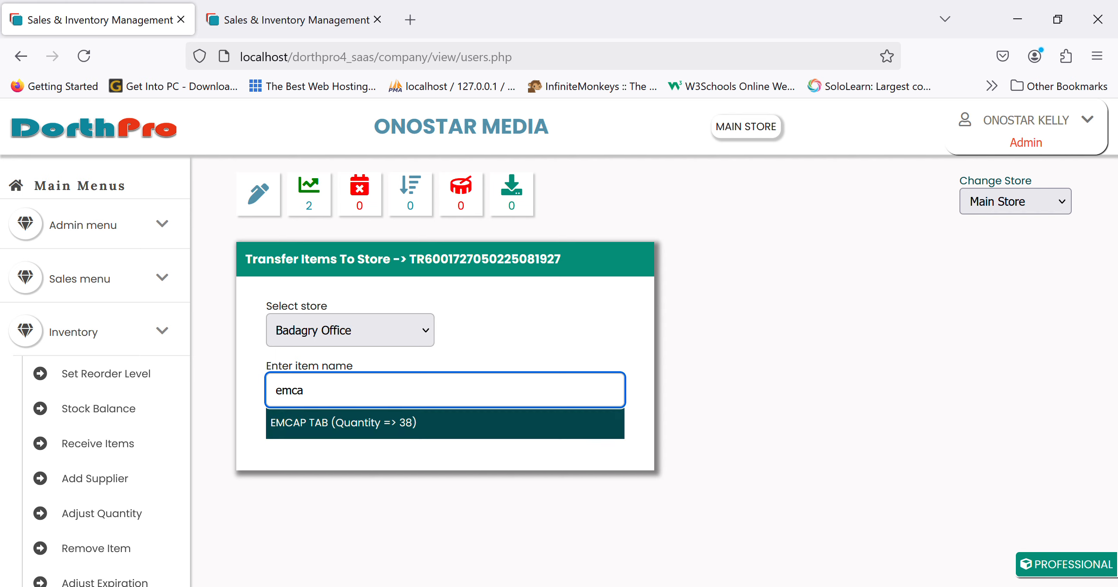
left_click(363, 423)
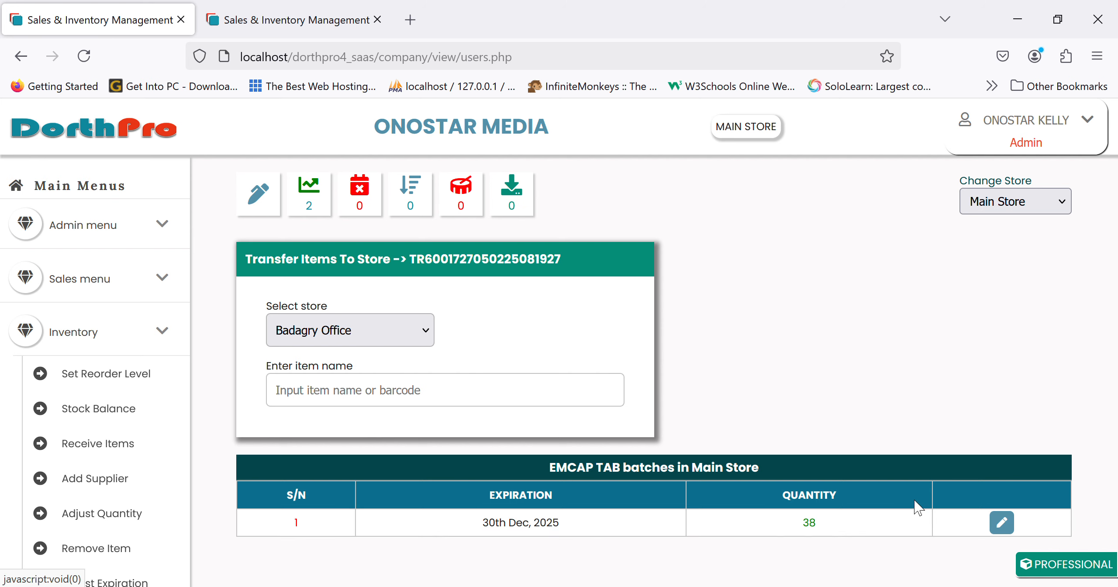
left_click(1004, 525)
scroll(412, 516, "down", 1)
left_click(347, 529)
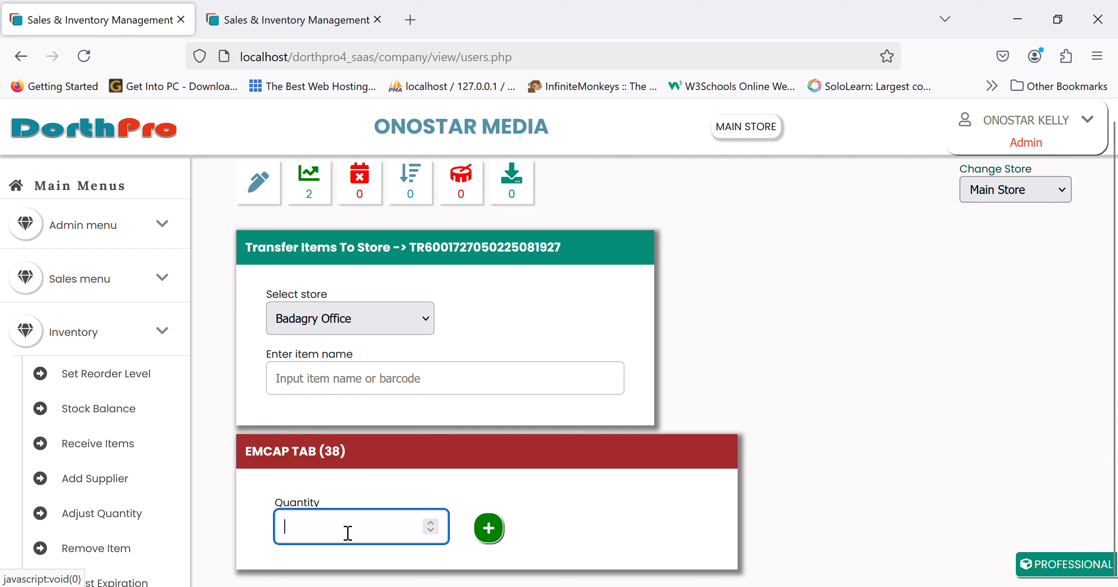
type("12")
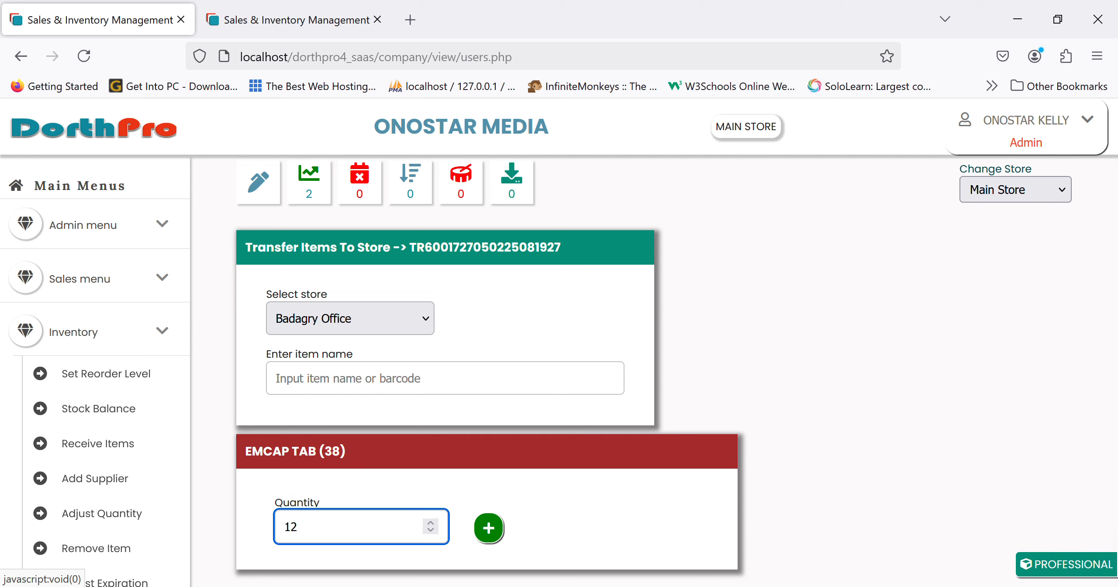
left_click(489, 530)
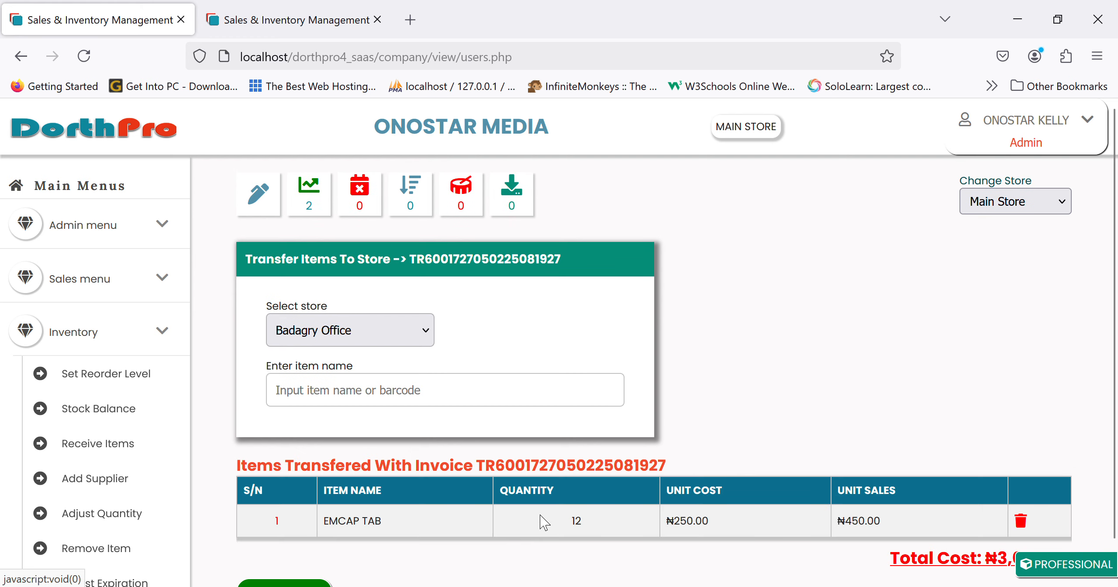
scroll(541, 516, "down", 1)
Add 10 PANADOL EXTRA from the 1st Dec 2025 batch and post the transfer.
scroll(543, 521, "up", 1)
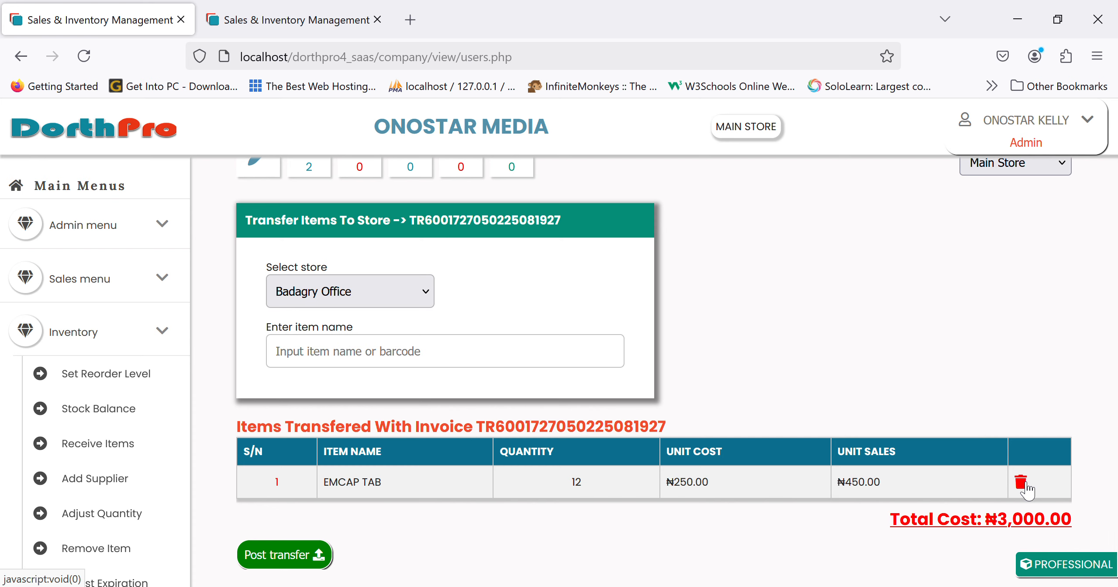
left_click(458, 370)
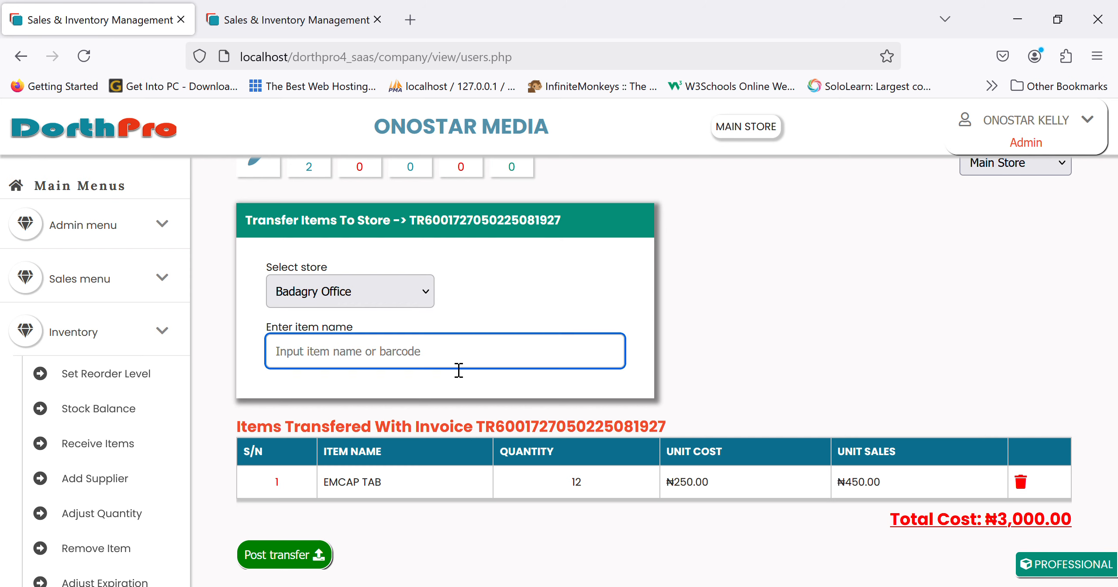
type("pana")
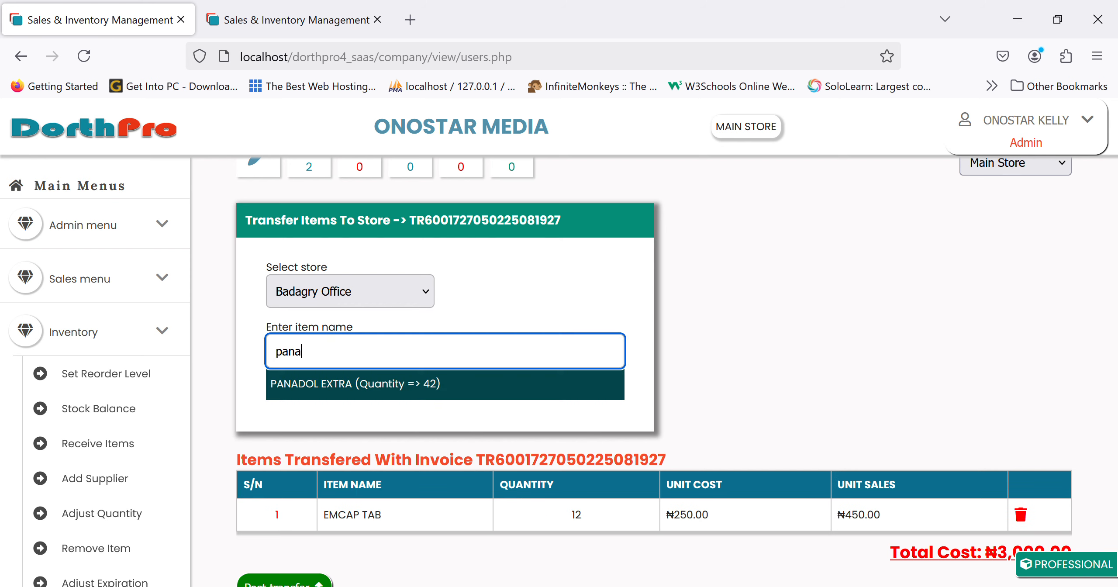
left_click(454, 389)
scroll(621, 439, "down", 3)
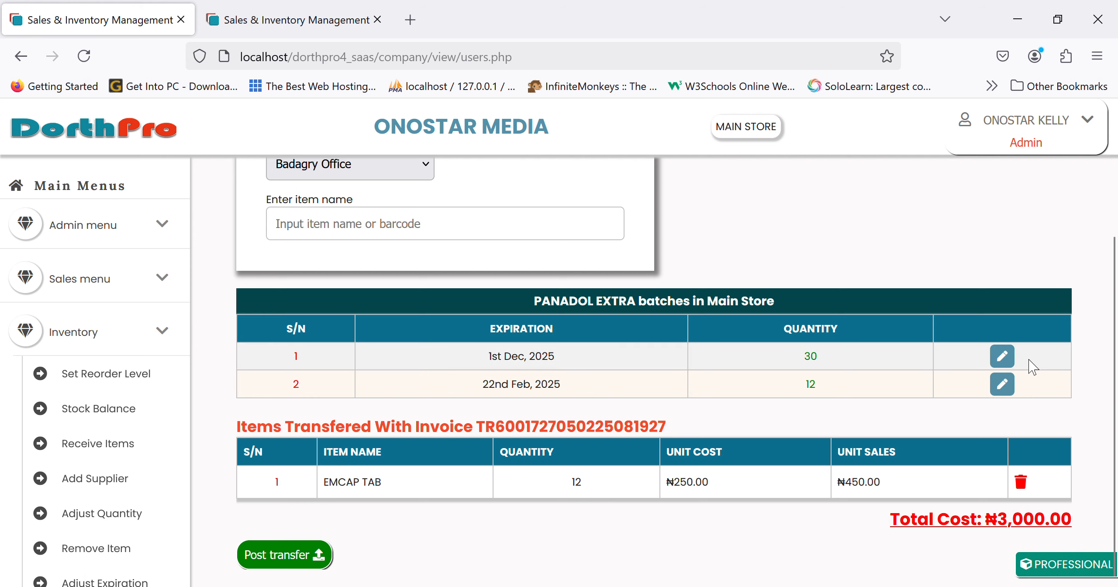
left_click(1002, 357)
left_click(392, 390)
type("10")
left_click(488, 373)
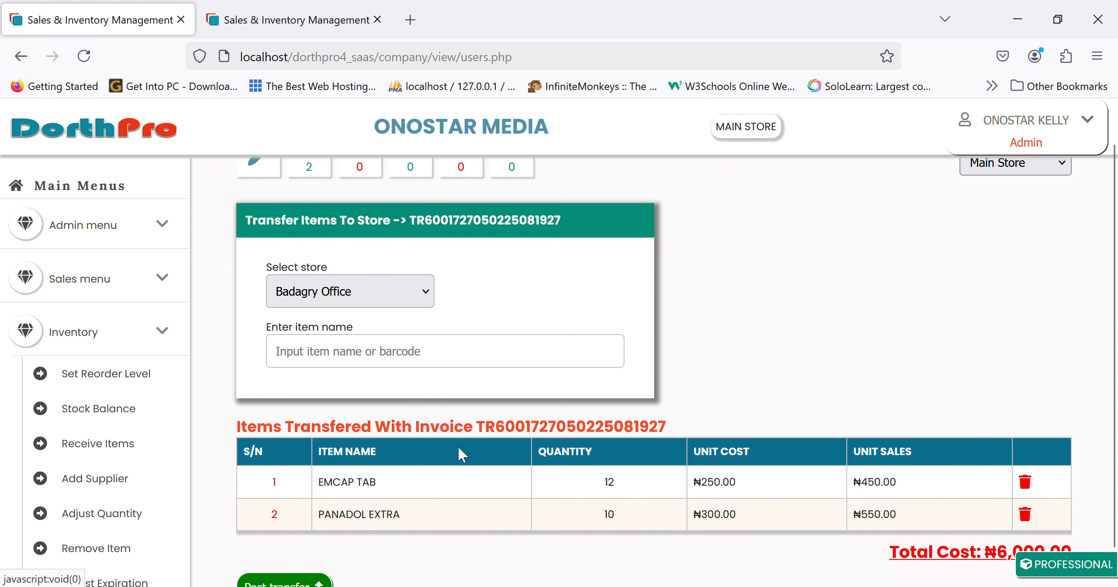
scroll(458, 445, "down", 1)
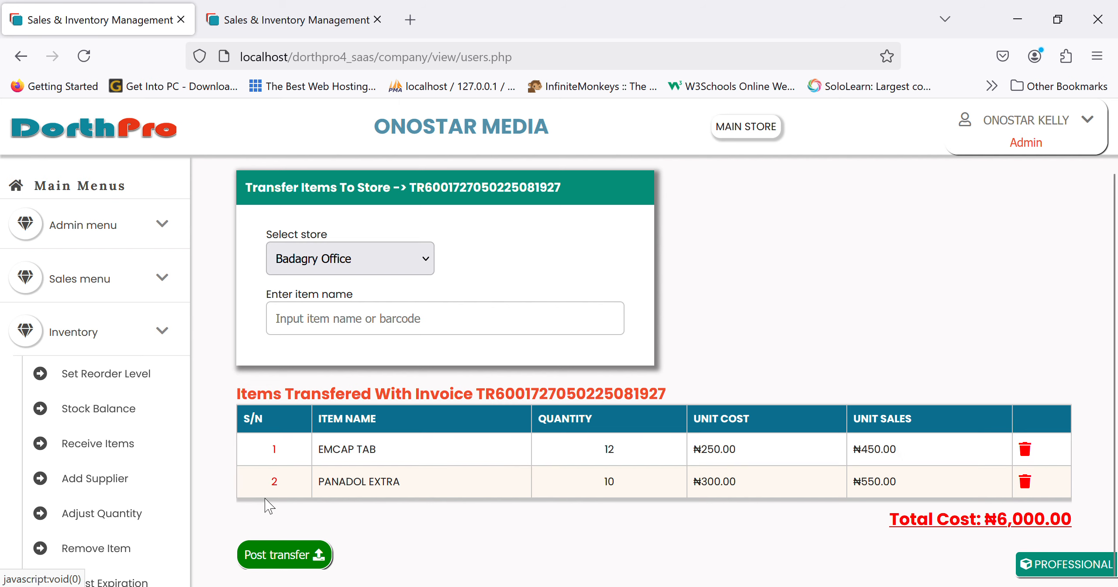
left_click(291, 550)
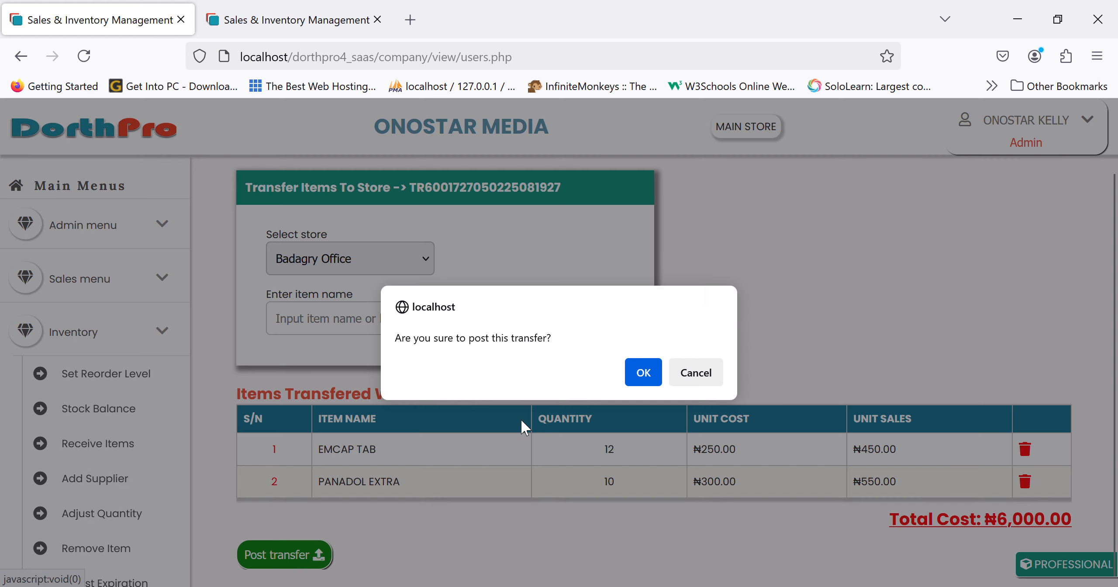
Confirm posting the Badagry Office transfer and cancel printing its receipt.
left_click(643, 374)
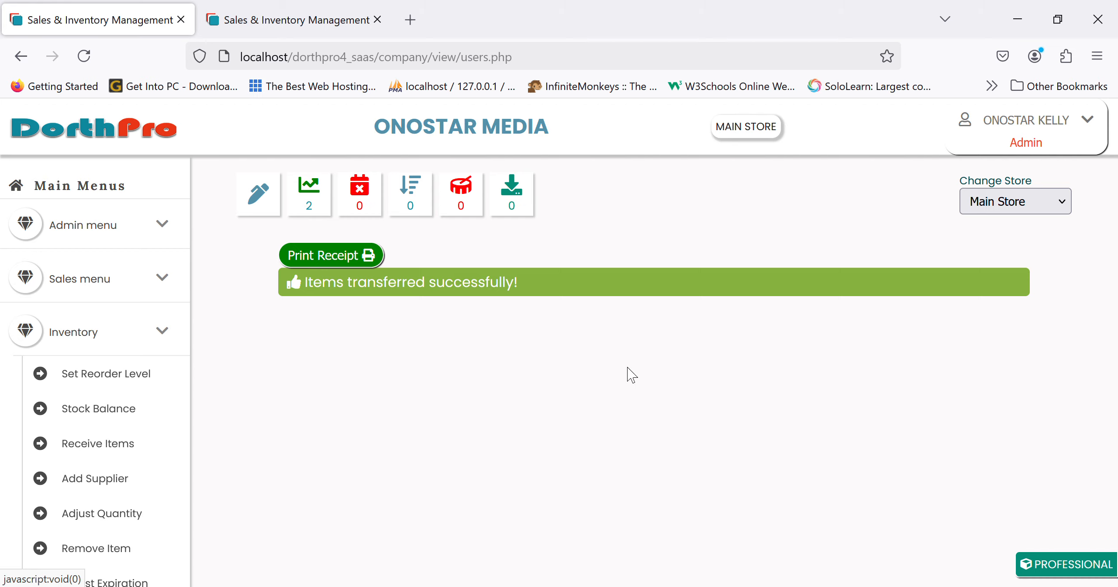
left_click(355, 258)
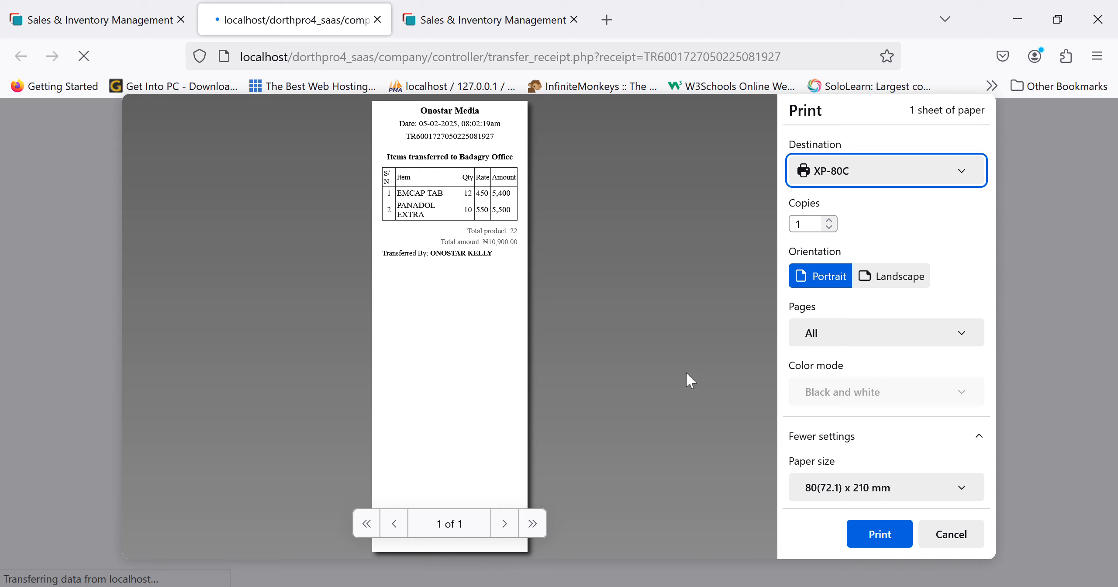
left_click(968, 540)
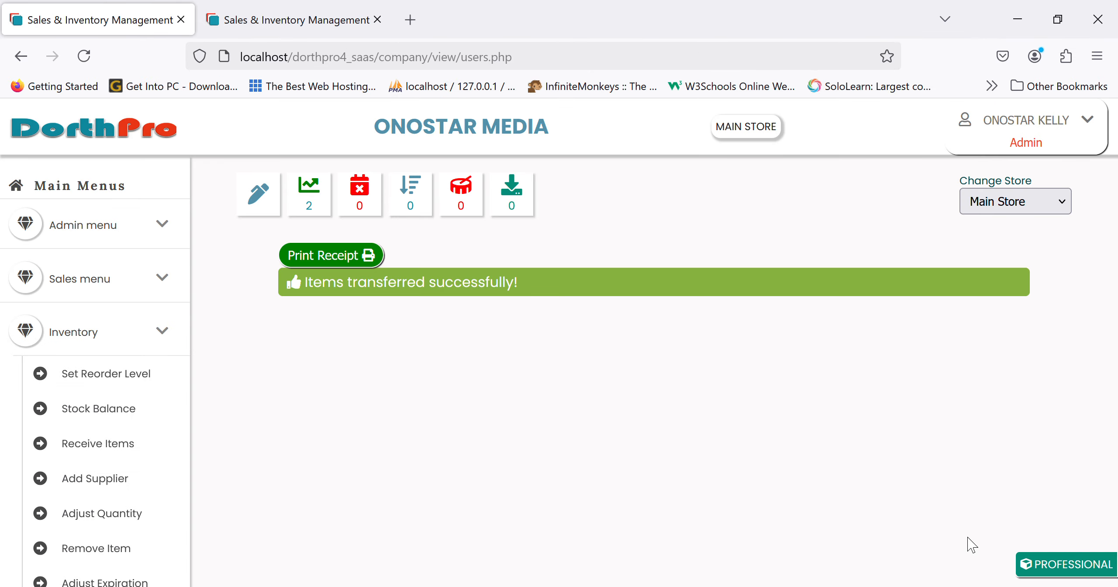
scroll(77, 497, "down", 5)
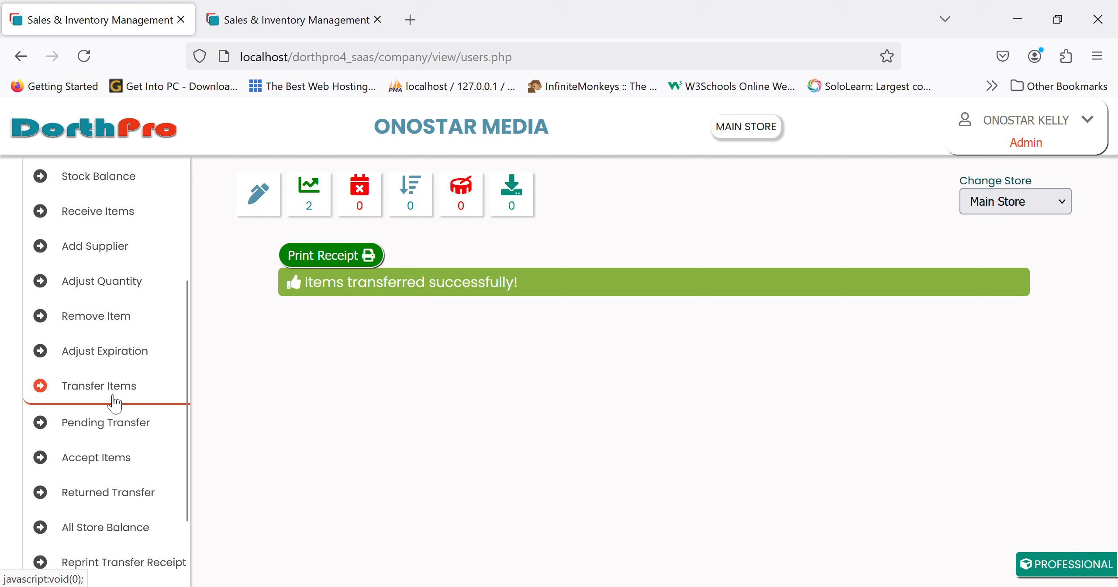
Add 3 EMZOR PARACETAMOL SYRUP from the 12th Feb 2025 batch to a Warehouse transfer.
left_click(112, 393)
scroll(138, 457, "down", 5)
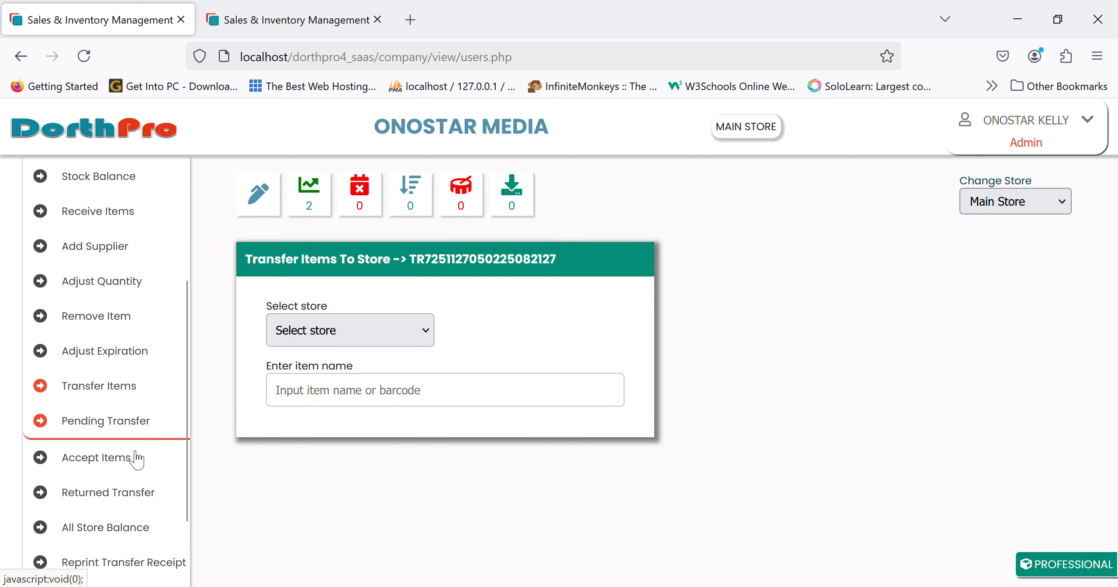
left_click(125, 422)
left_click(129, 400)
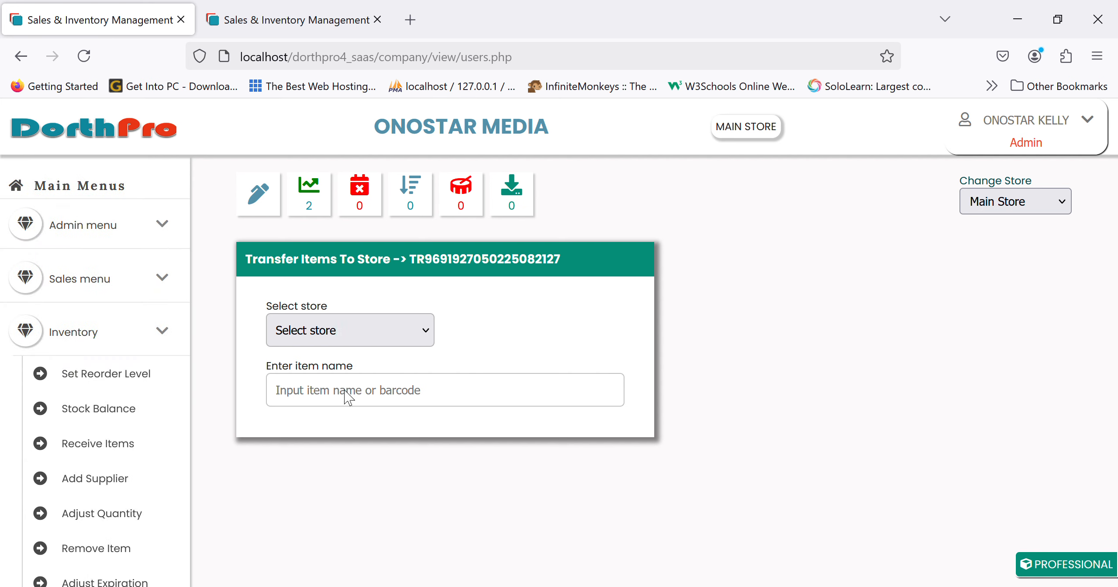
left_click(388, 398)
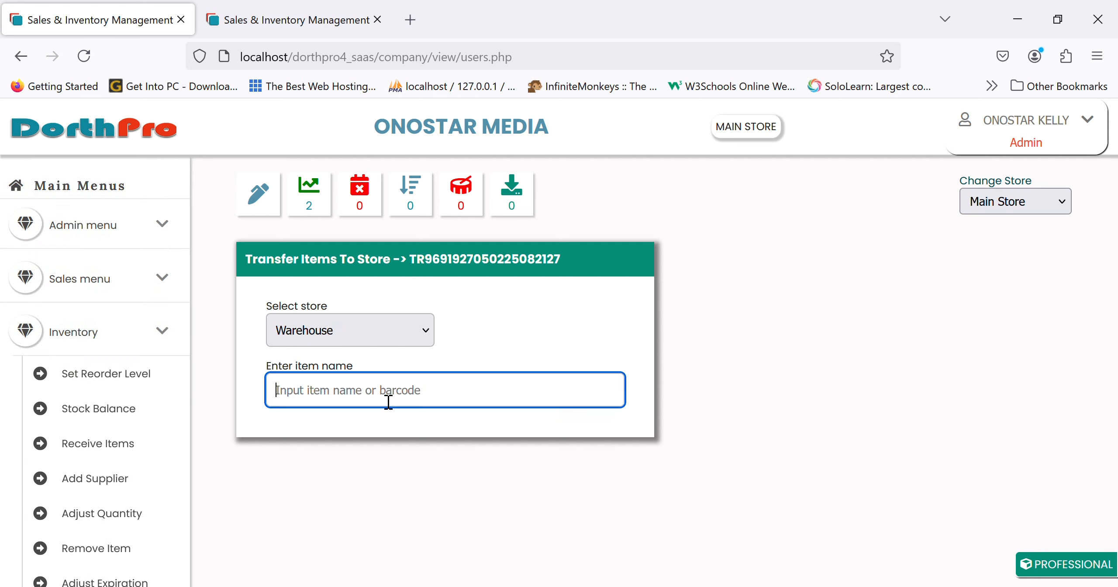
type("para")
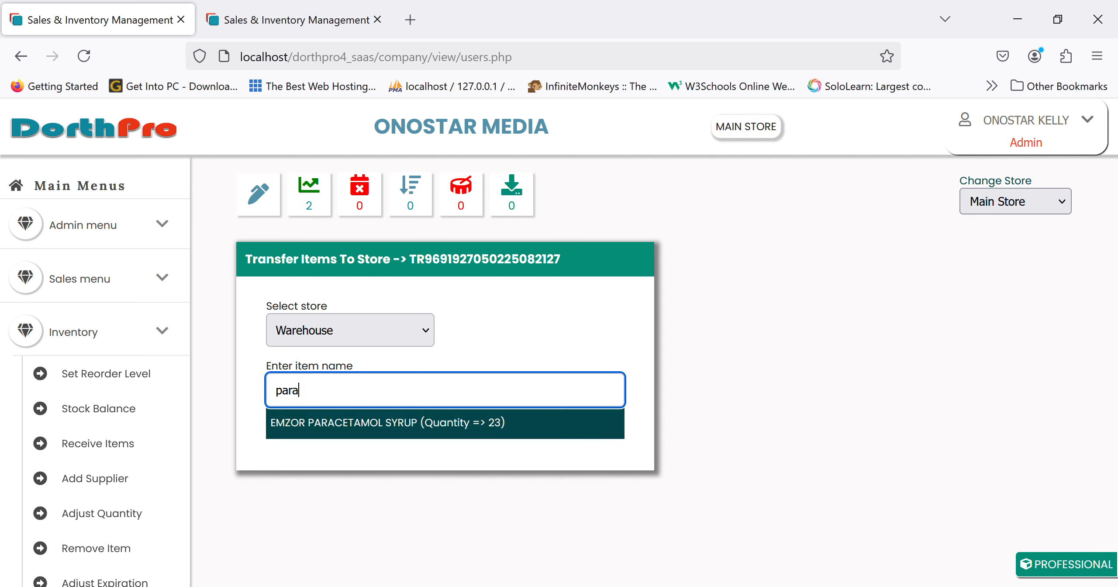
left_click(395, 421)
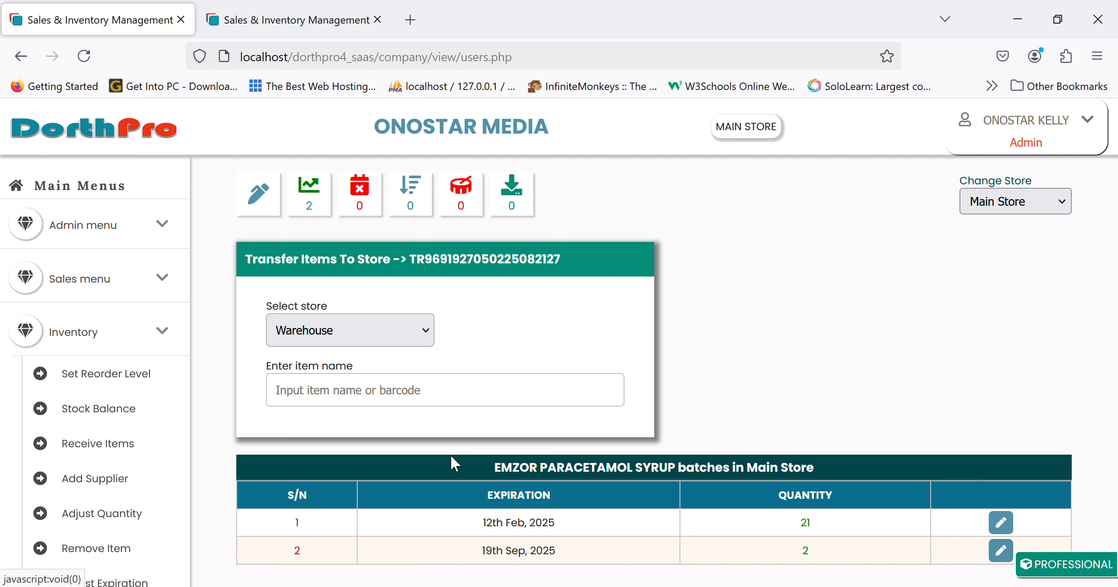
left_click(1001, 522)
left_click(345, 549)
type("3")
left_click(489, 540)
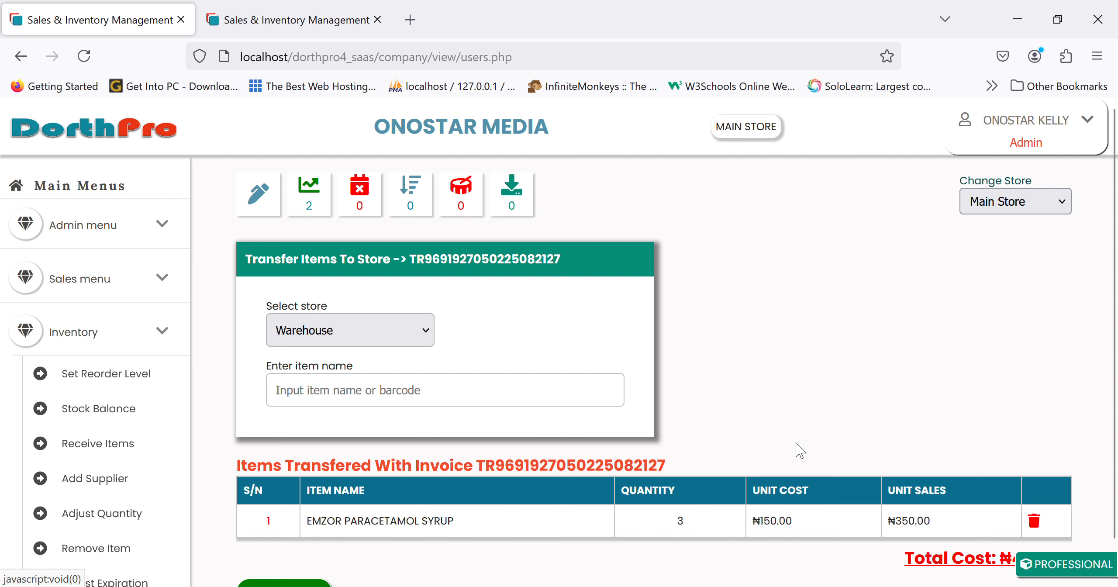
scroll(795, 450, "down", 1)
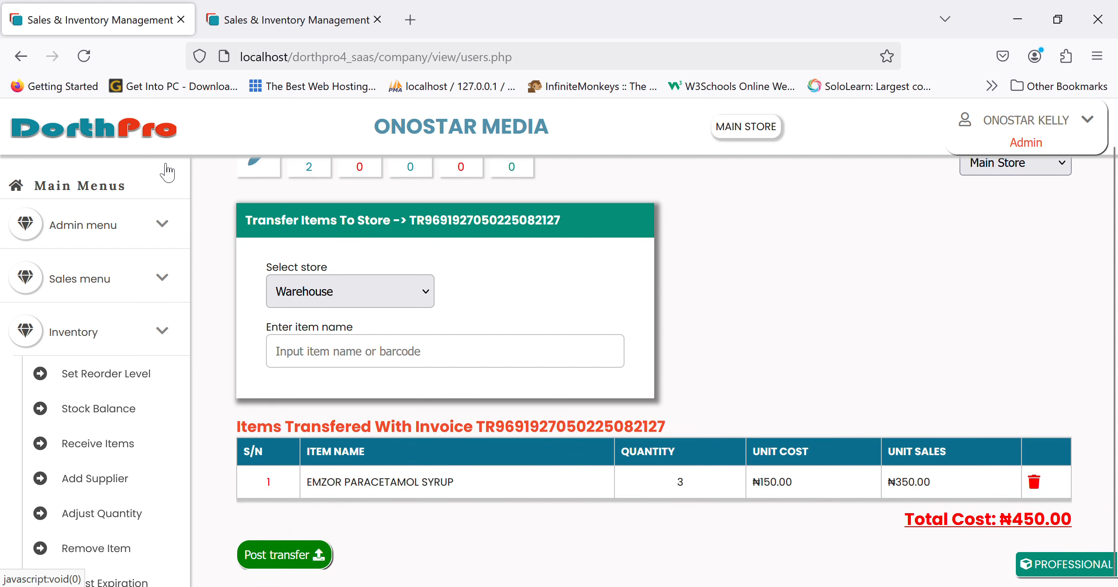
Return to the Main Store dashboard with the Inventory menu expanded.
left_click(144, 139)
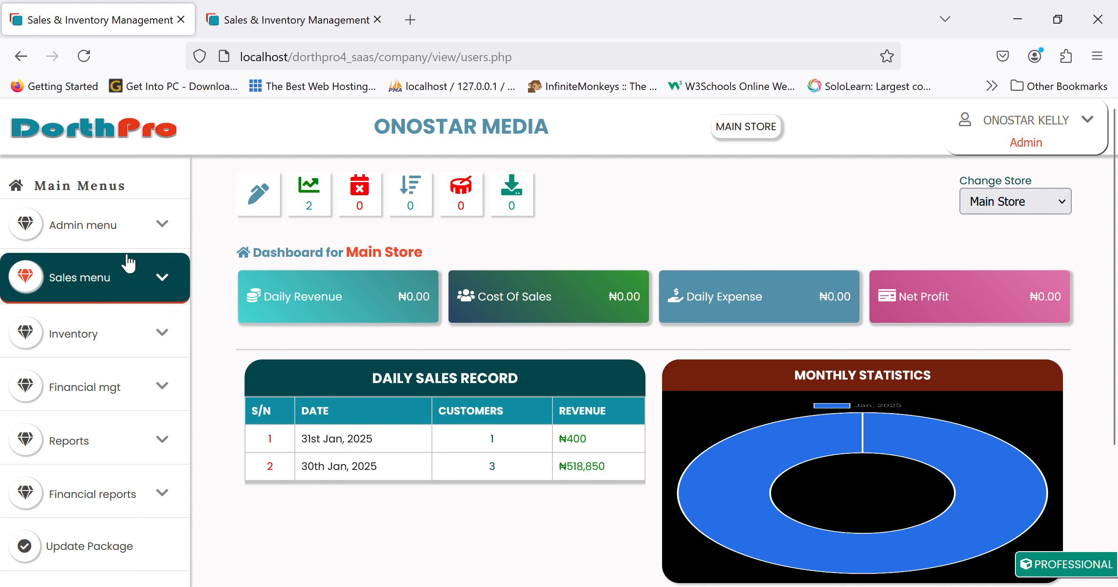
left_click(138, 346)
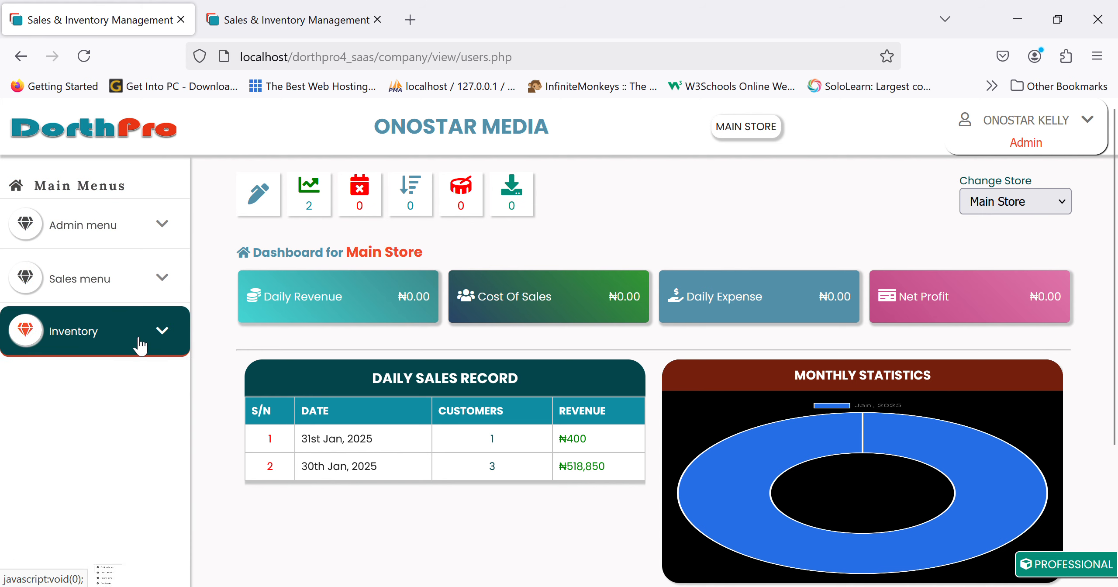
scroll(141, 524, "down", 6)
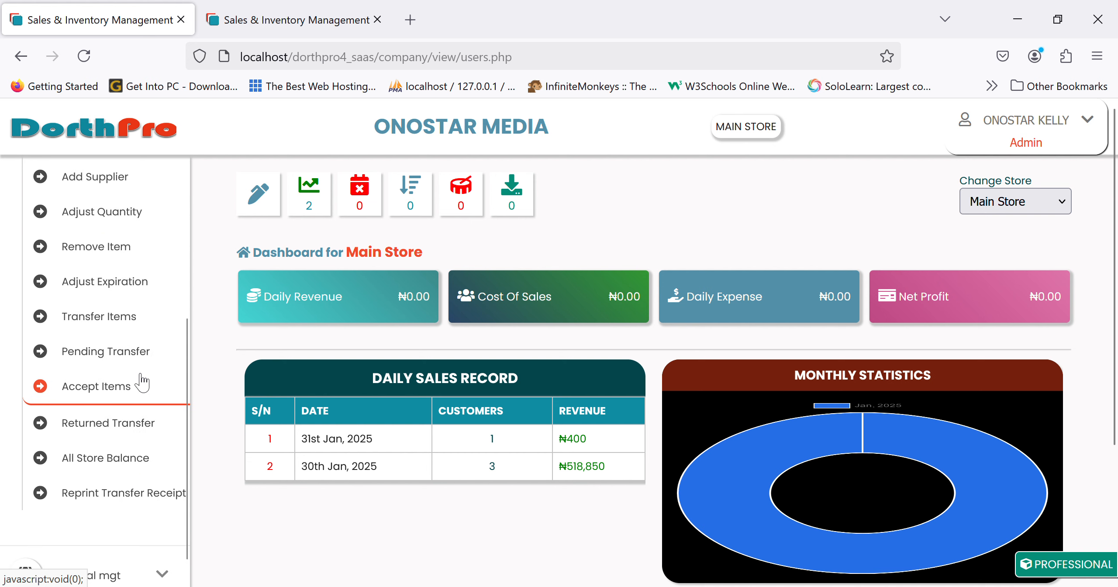
Delete EMZOR PARACETAMOL SYRUP from the pending Warehouse transfer, leaving it empty.
left_click(125, 362)
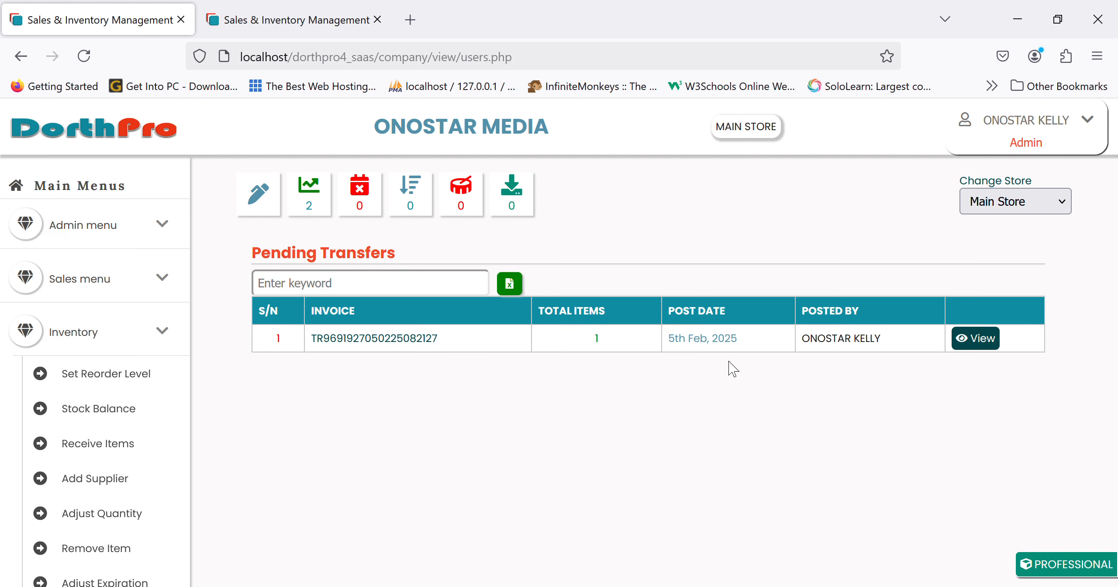
left_click(978, 338)
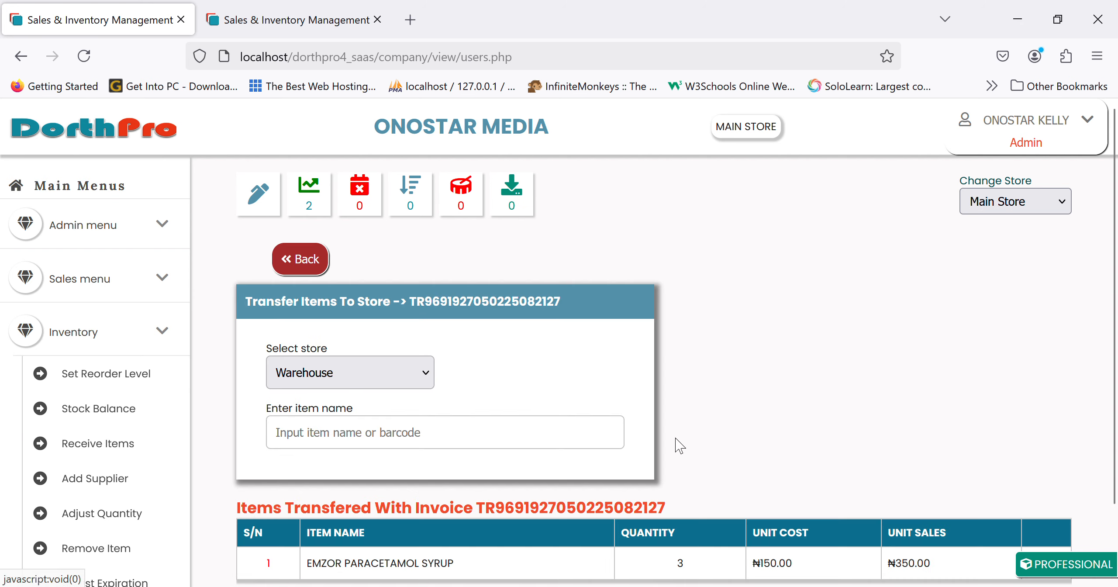
scroll(689, 437, "down", 2)
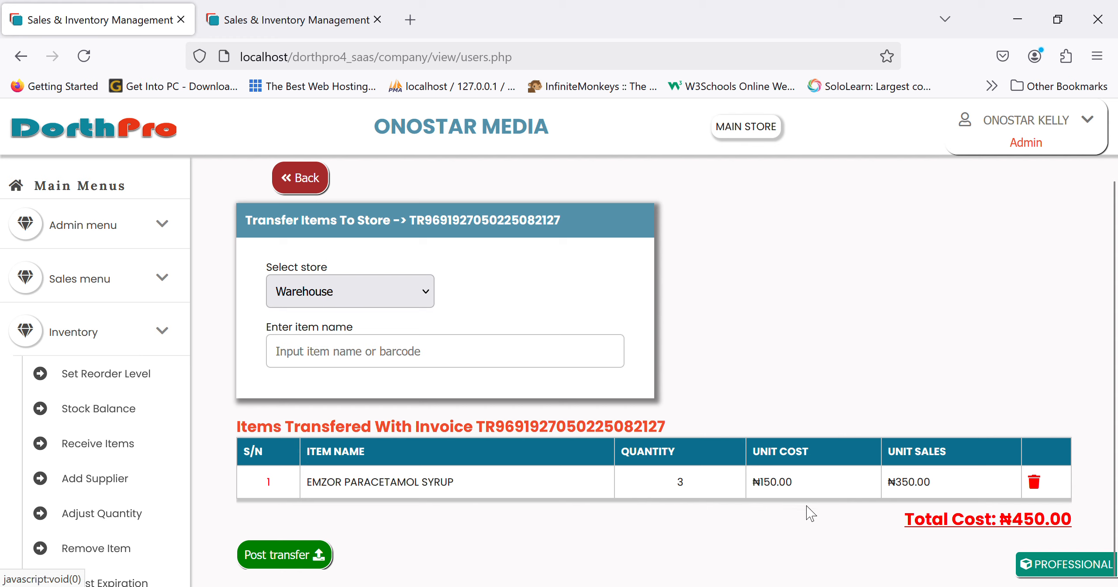
left_click(1034, 482)
key("Escape")
left_click(1034, 482)
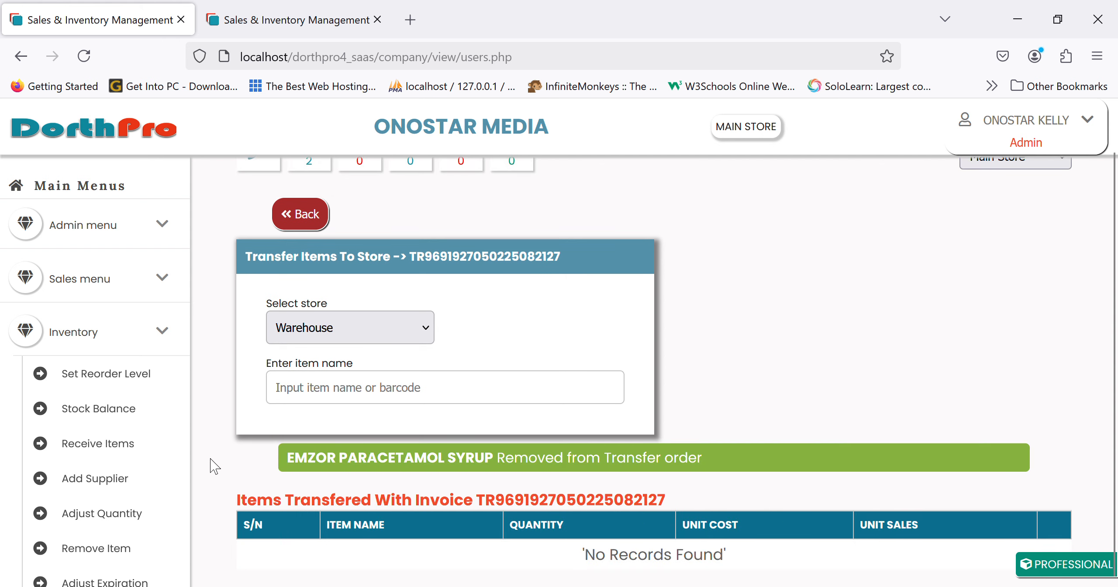
scroll(68, 491, "down", 5)
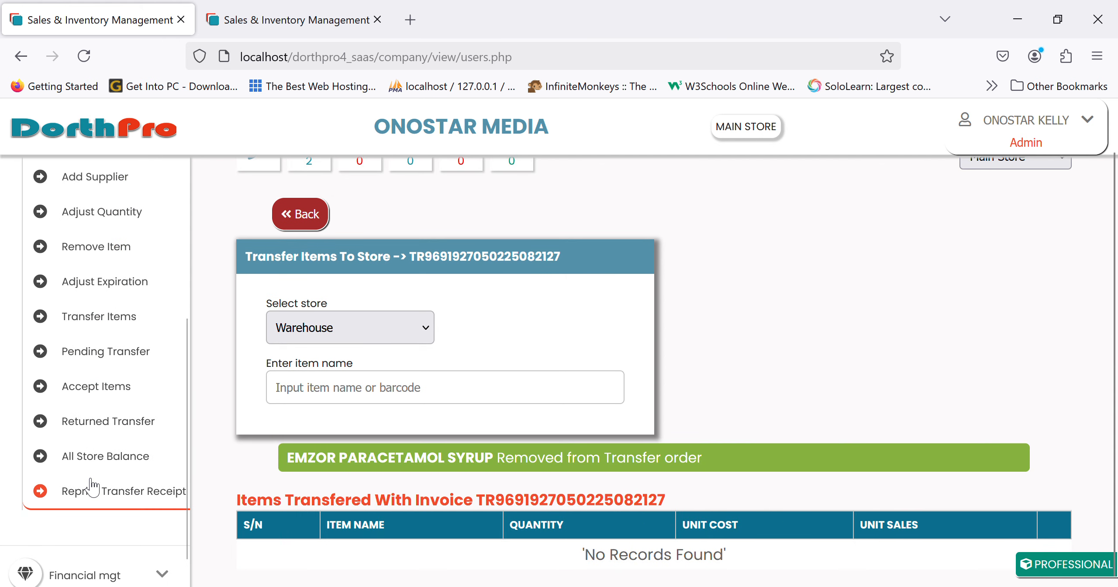
left_click(130, 395)
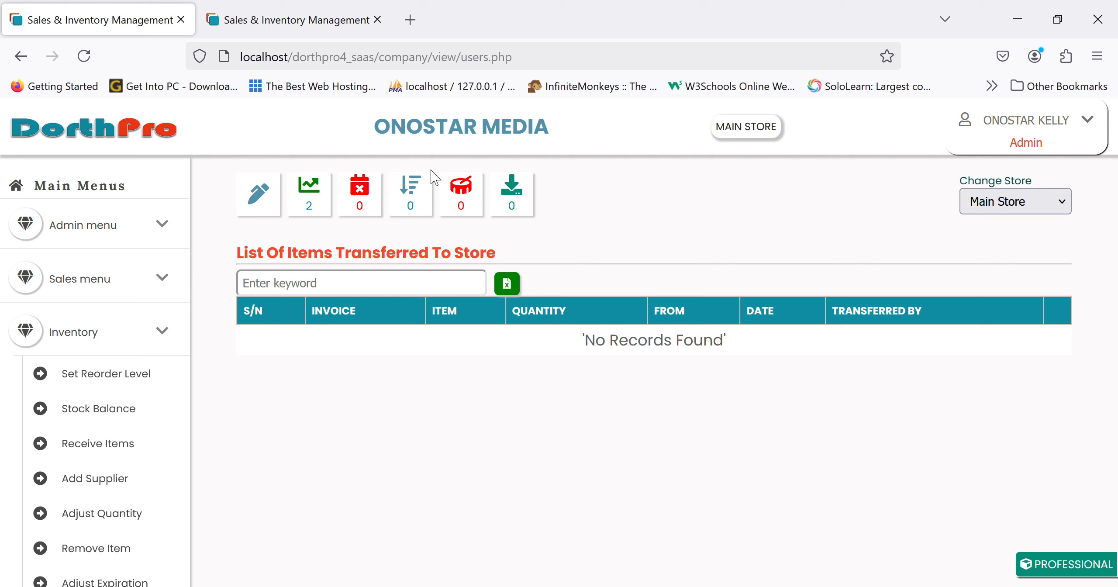
Switch to Badagry Office and accept the 12 EMCAP TAB transferred from Main Store.
left_click(1024, 281)
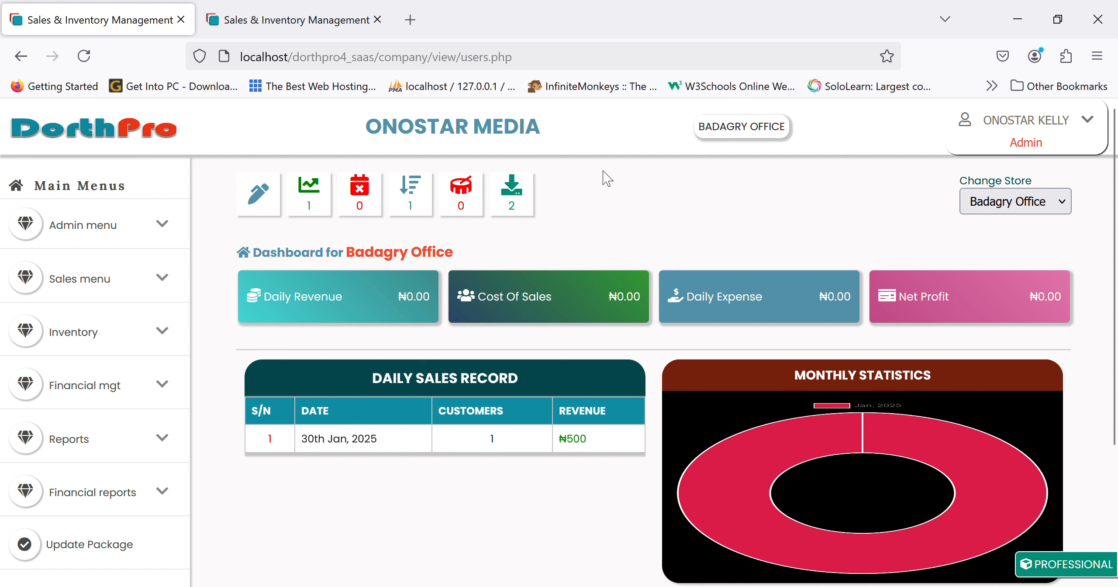
left_click(518, 200)
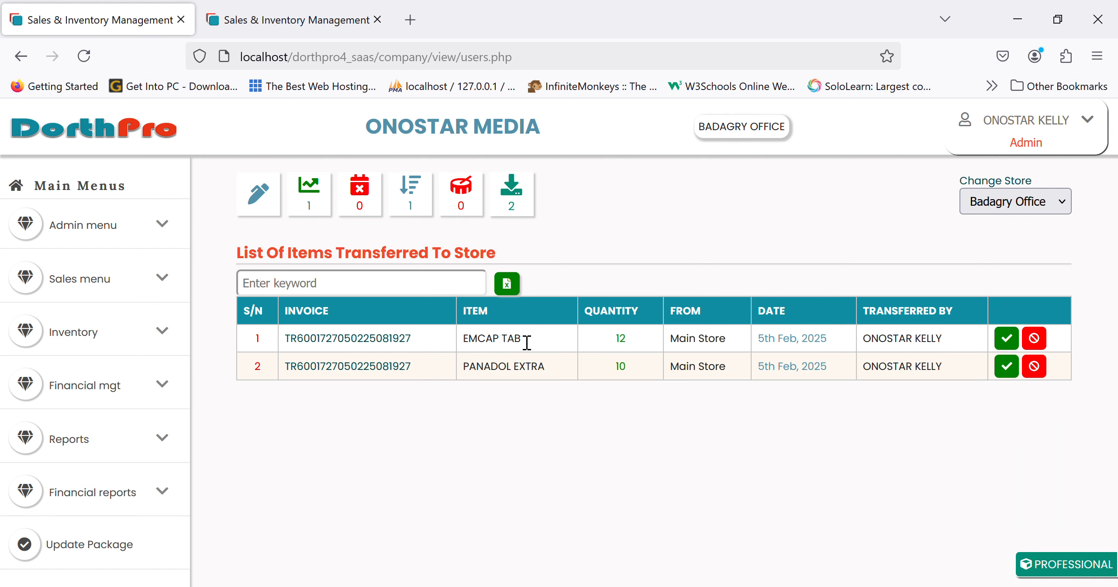
left_click(74, 337)
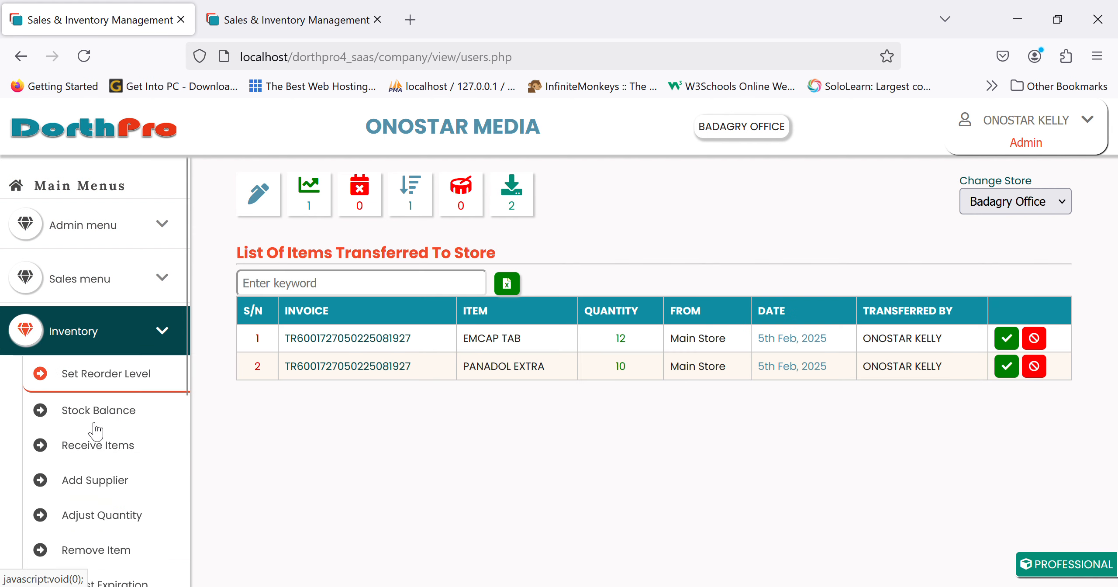
scroll(120, 561, "down", 3)
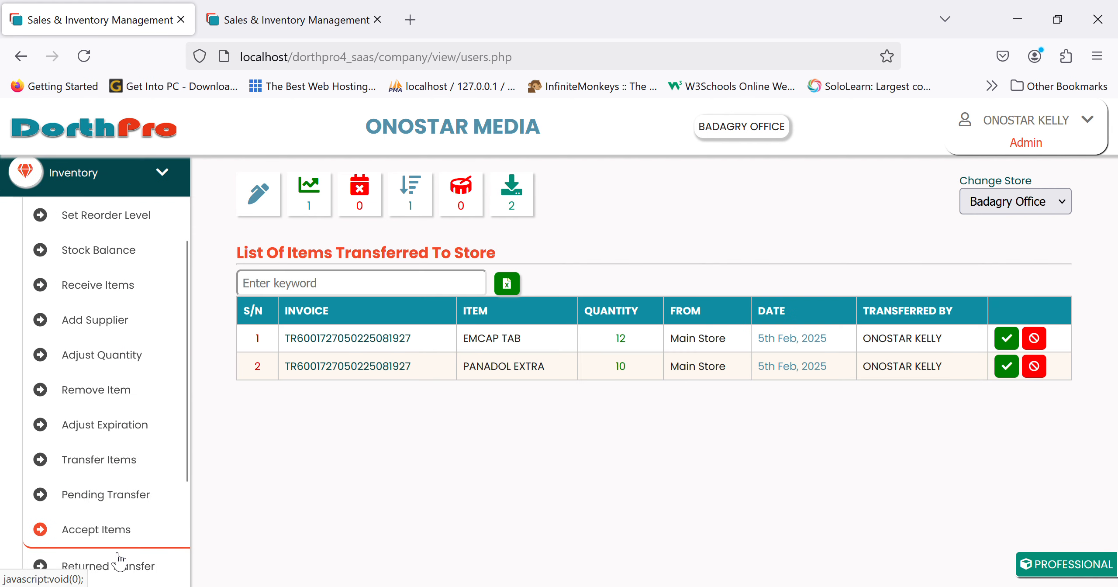
left_click(93, 536)
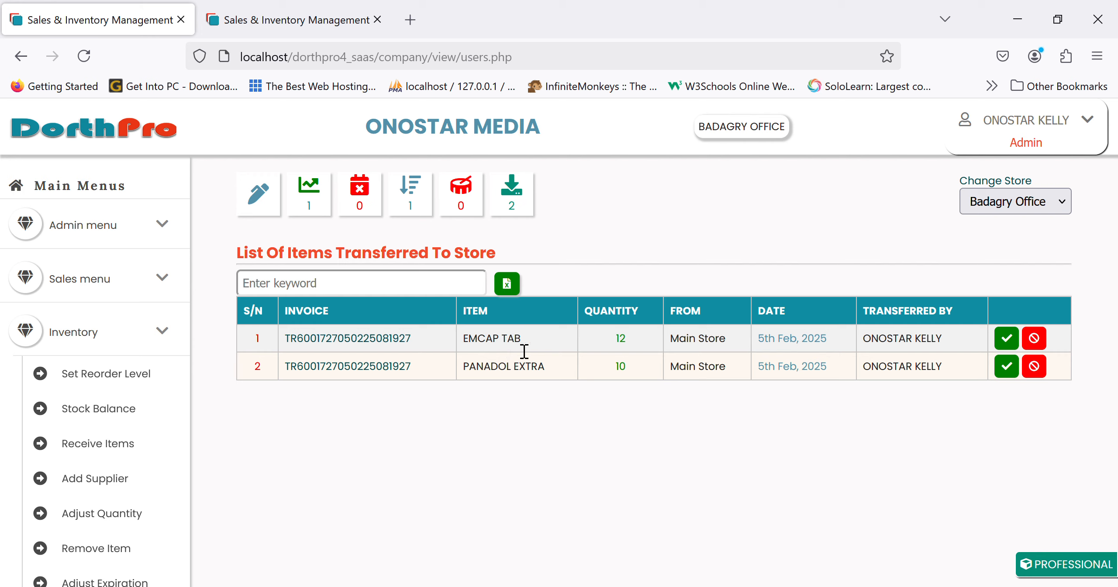
left_click(1012, 340)
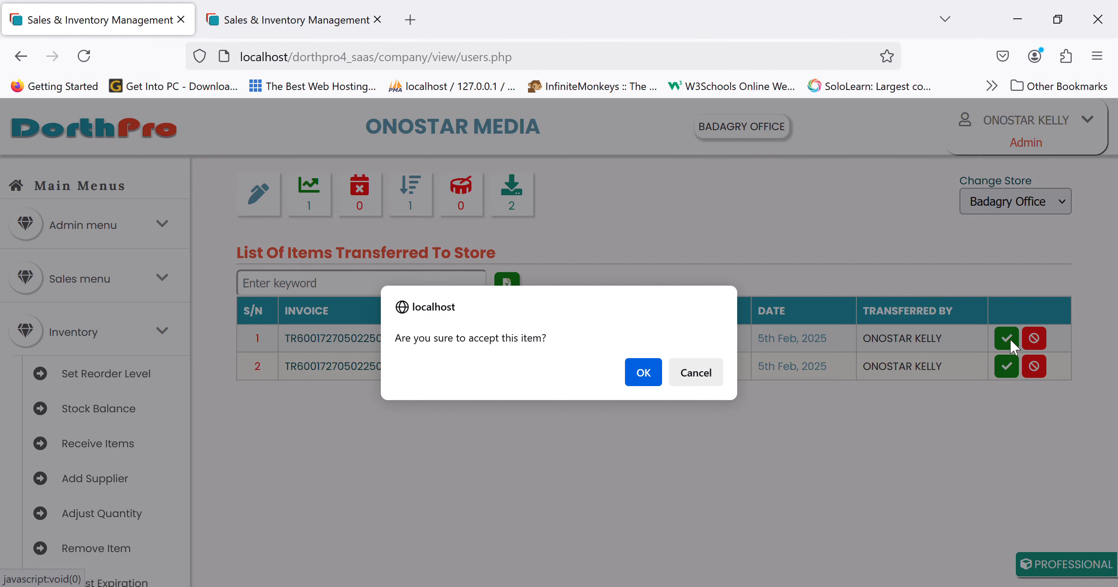
key("Return")
scroll(141, 423, "down", 3)
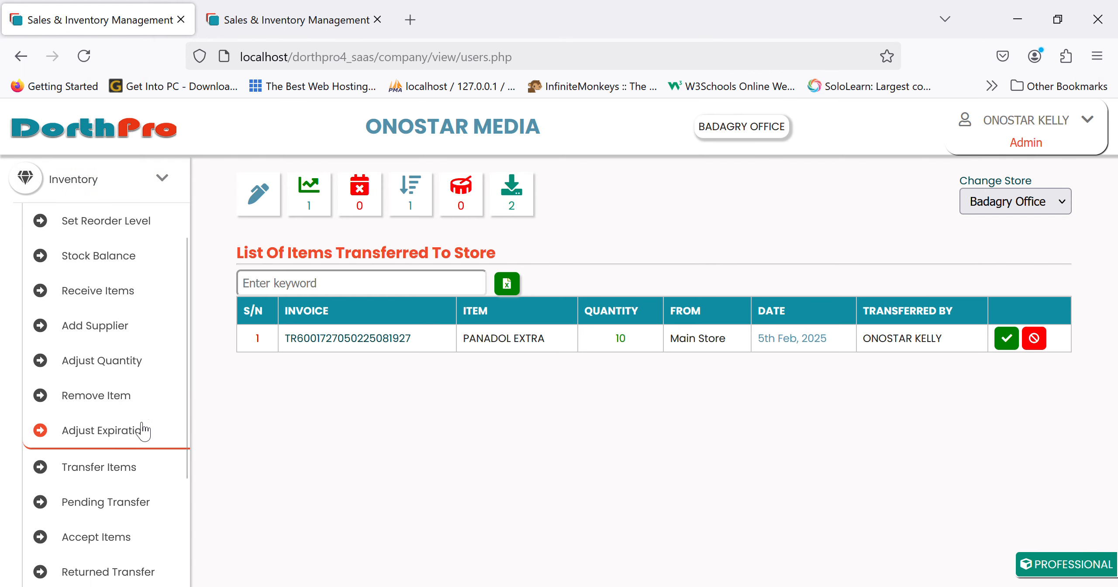
Reject the 10 PANADOL EXTRA transfer at Badagry Office and return to its dashboard.
left_click(116, 271)
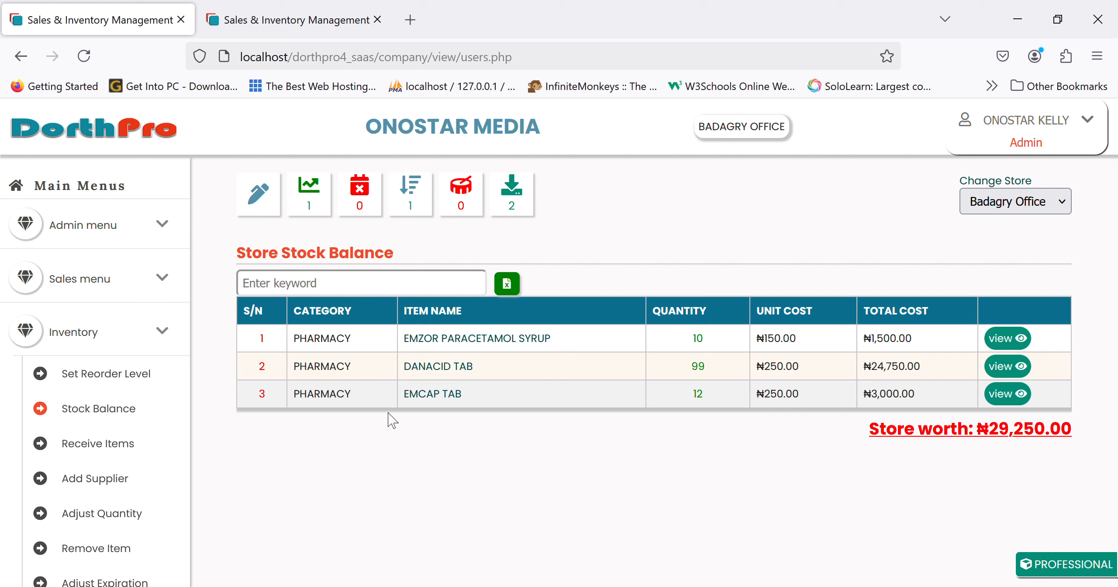
scroll(119, 466, "down", 3)
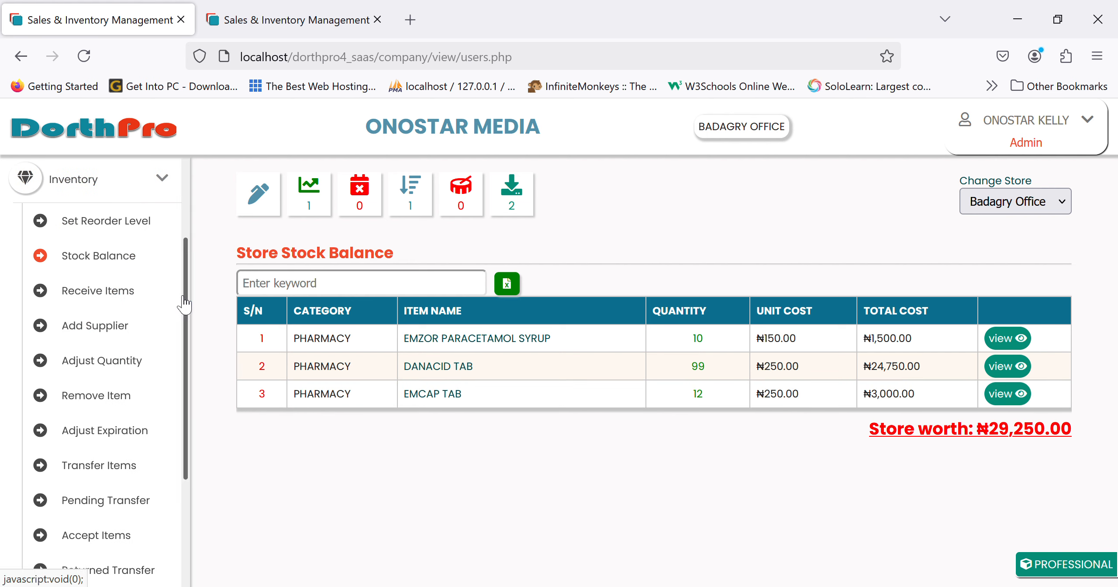
left_click(116, 541)
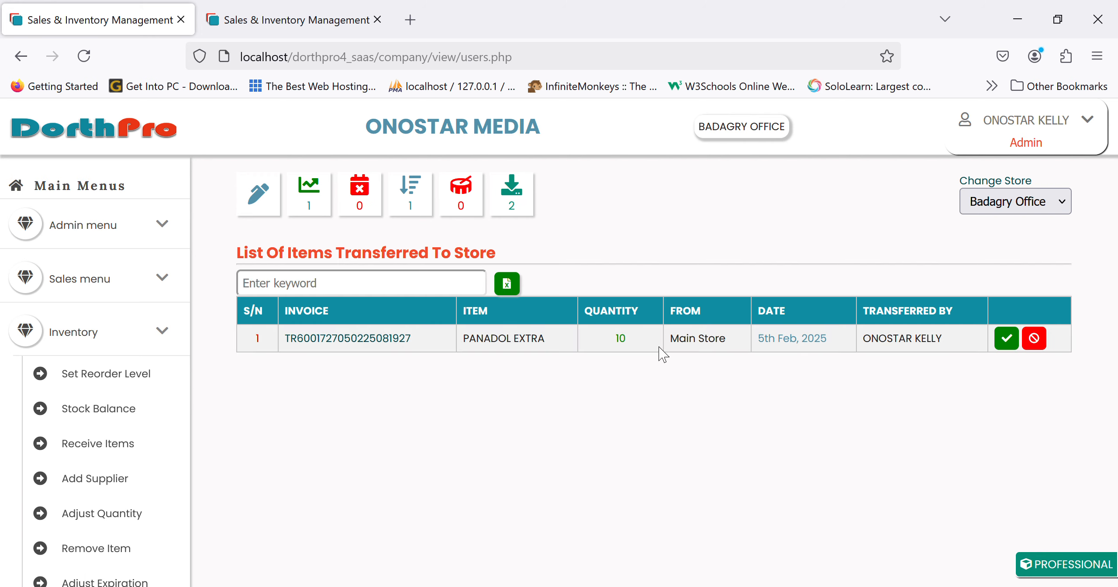
left_click(1042, 337)
key("Return")
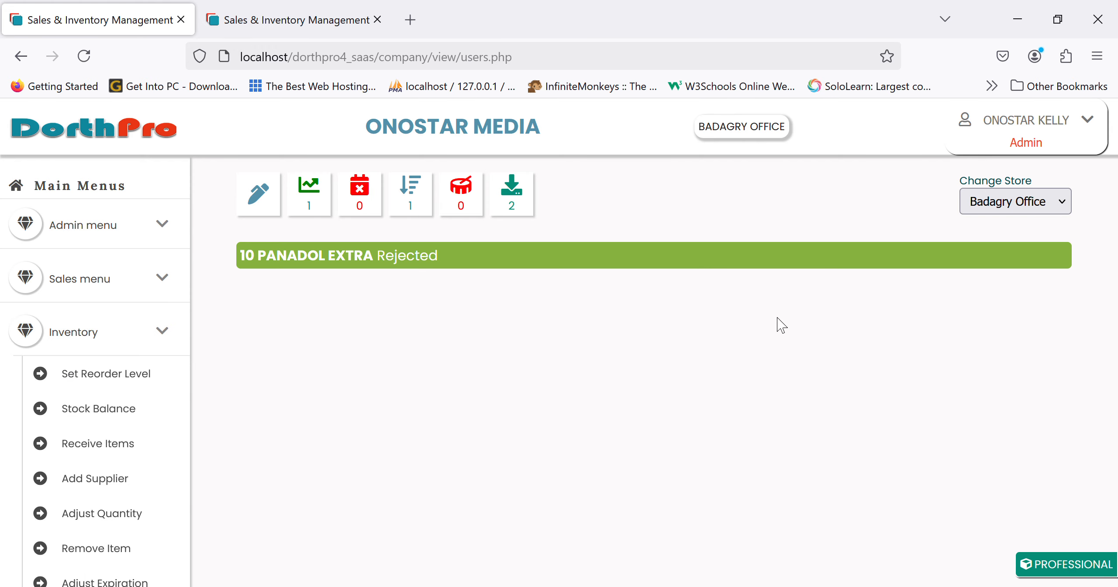
left_click(136, 137)
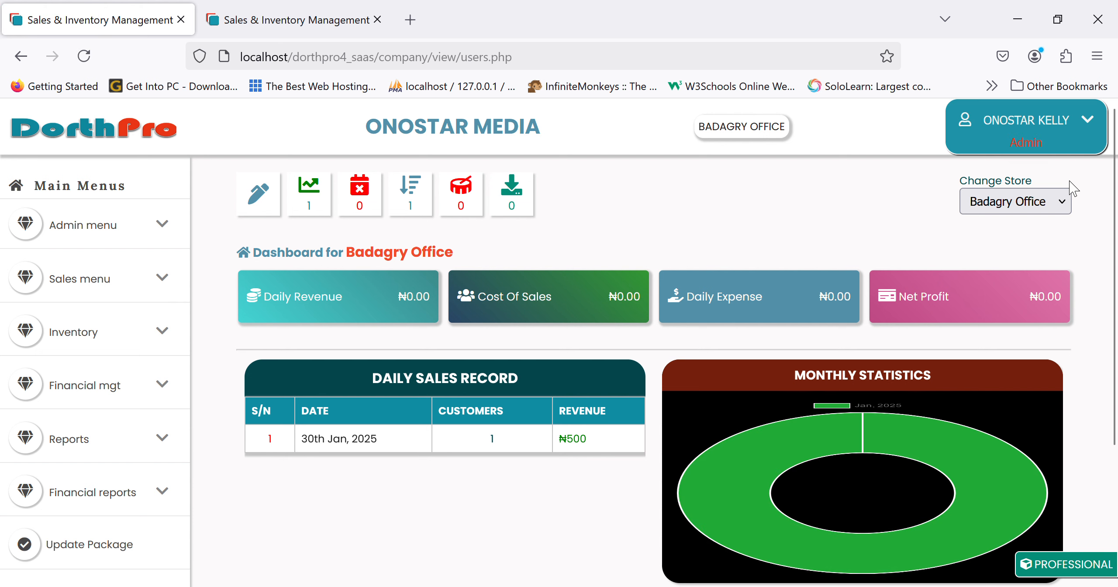
Switch back to Main Store and accept the 10 PANADOL EXTRA returned from Badagry Office.
left_click(1016, 252)
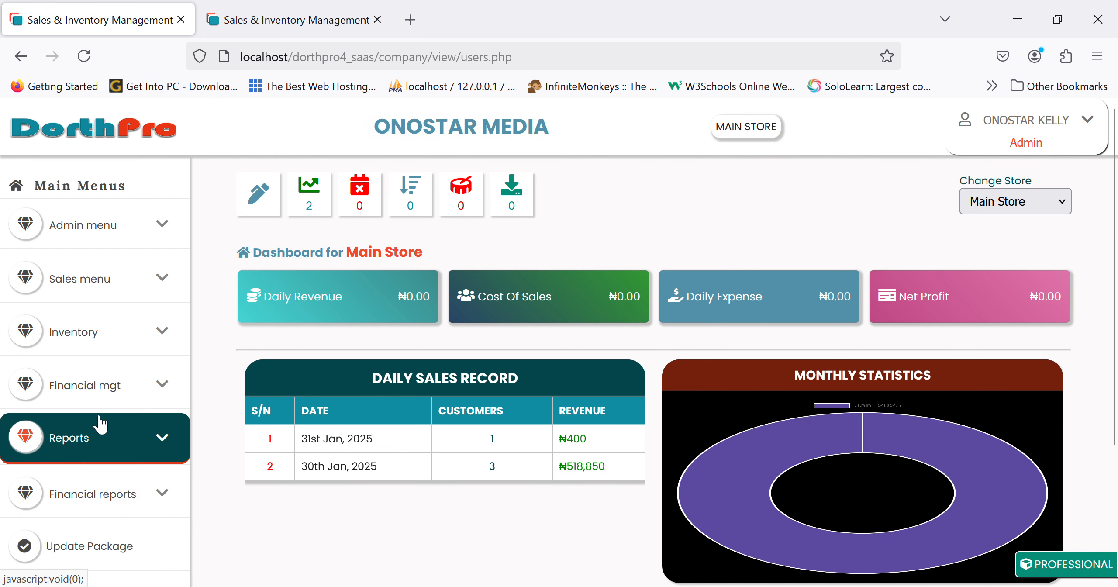
left_click(81, 331)
scroll(85, 349, "down", 5)
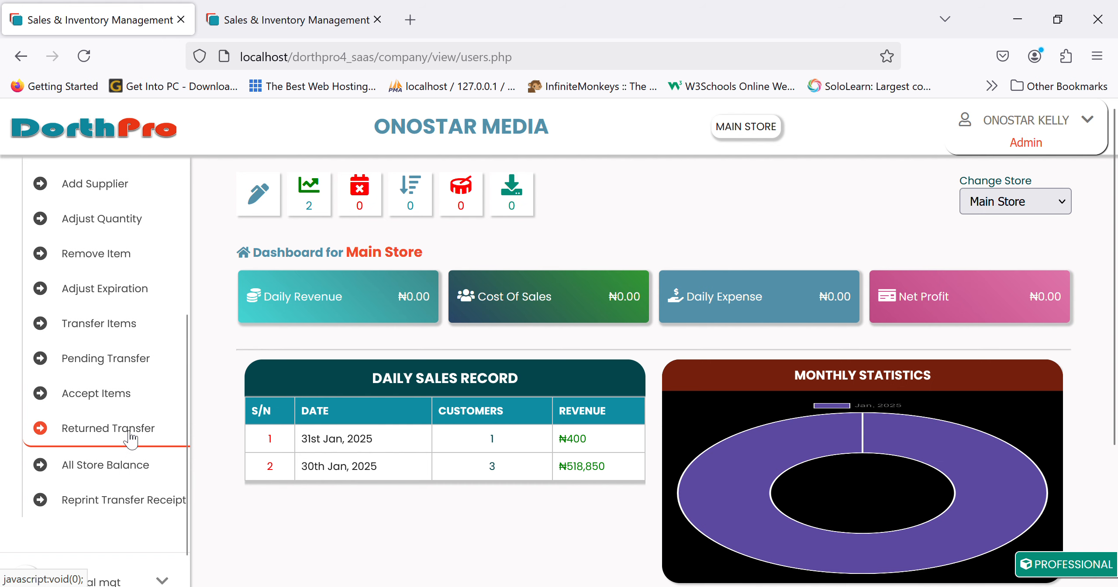
left_click(131, 435)
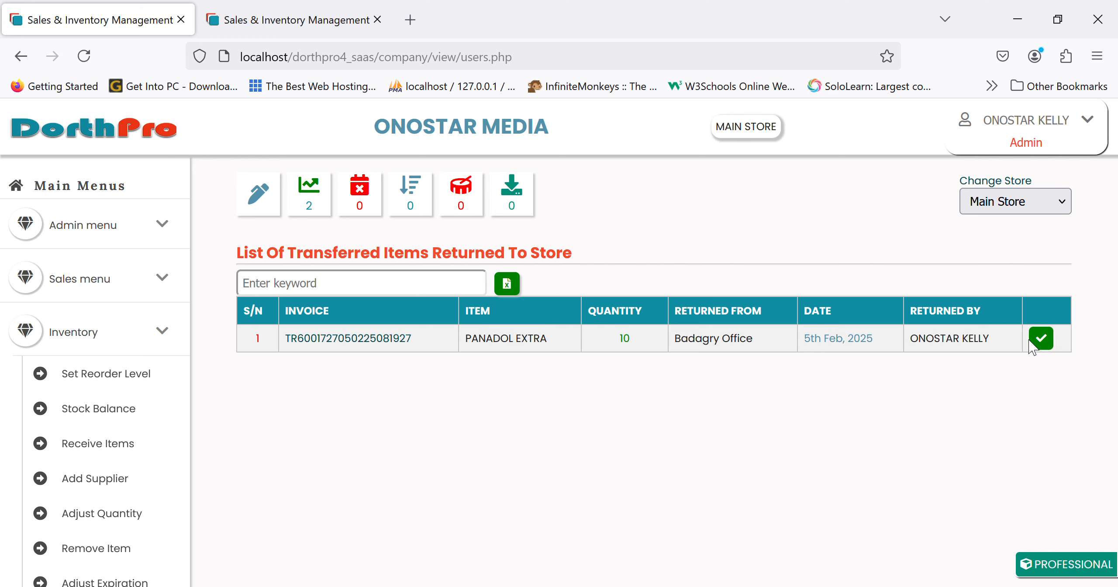
left_click(1046, 341)
key("Return")
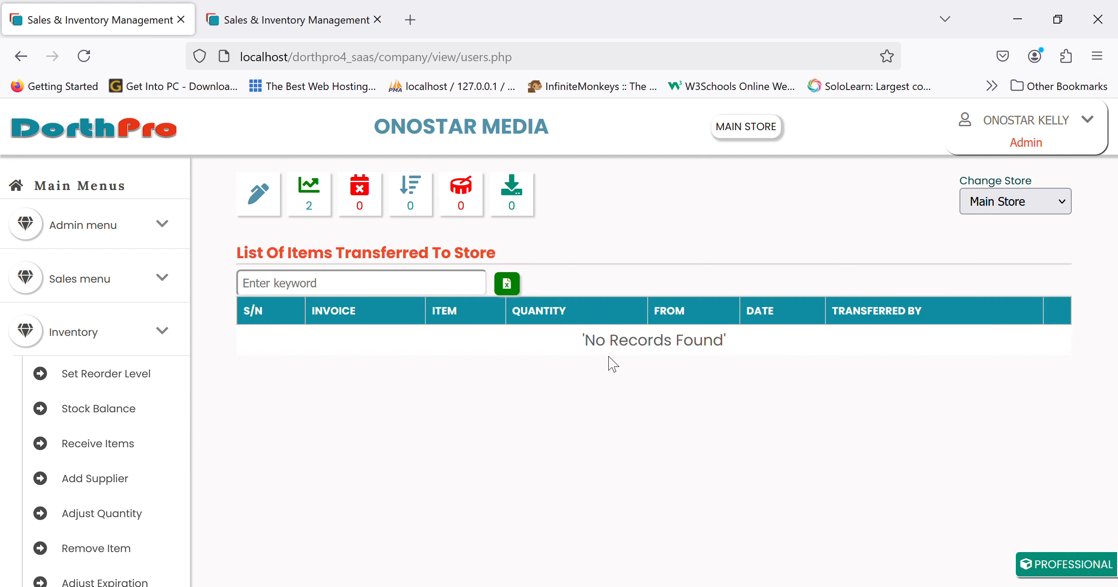
scroll(179, 443, "down", 5)
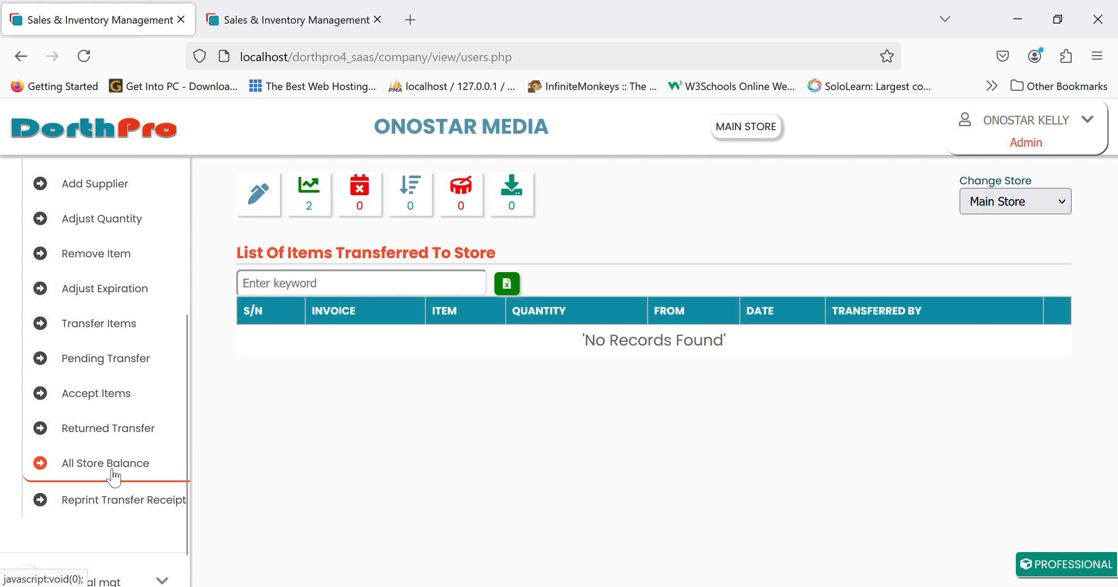
Reprint the Badagry Office transfer receipt, then view the All Store Stock Balance table.
left_click(115, 507)
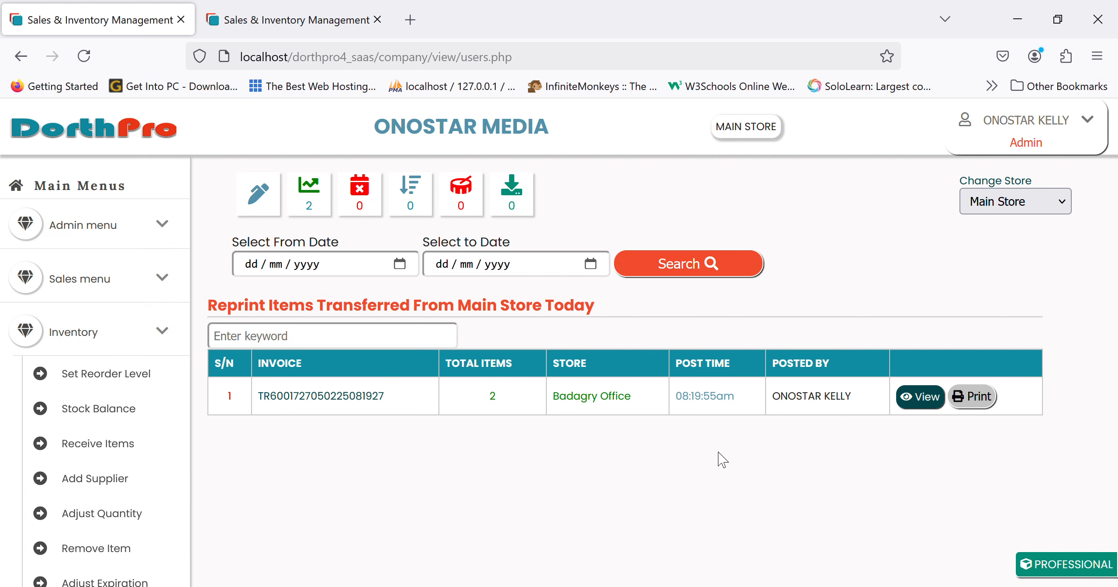
left_click(925, 398)
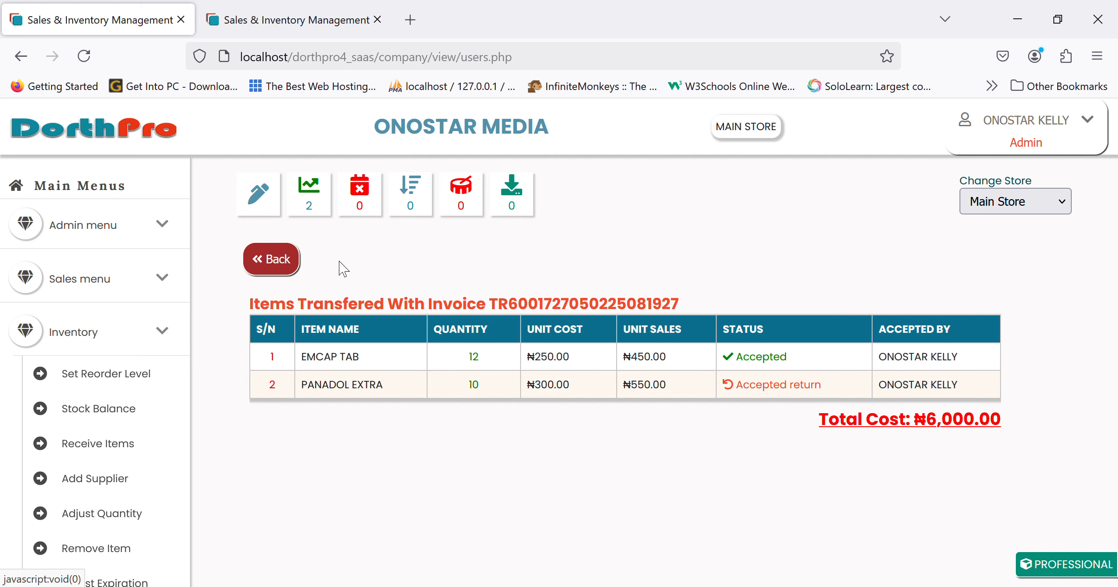
left_click(281, 261)
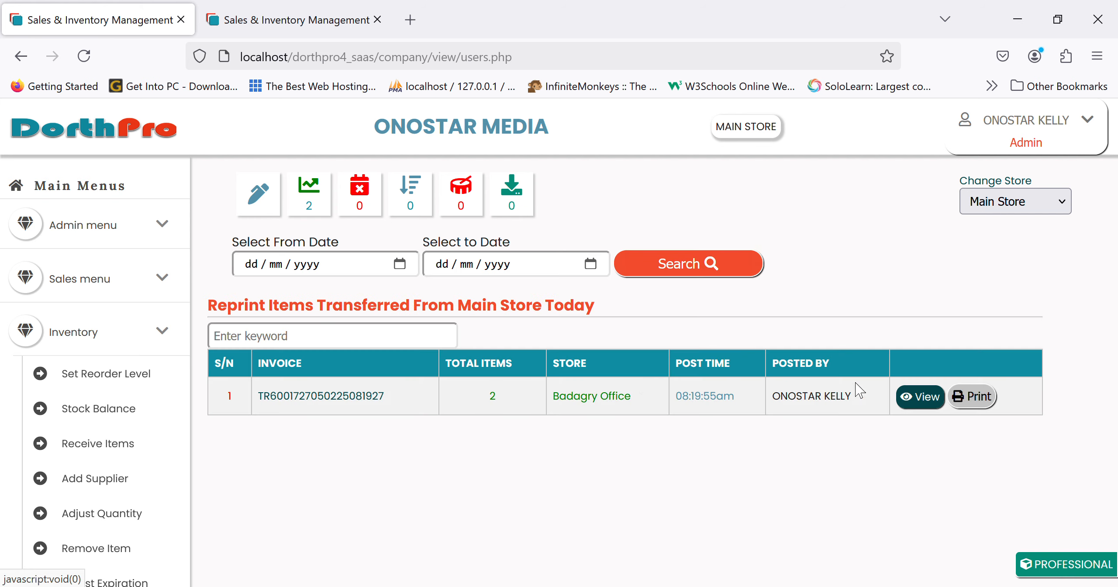
left_click(978, 396)
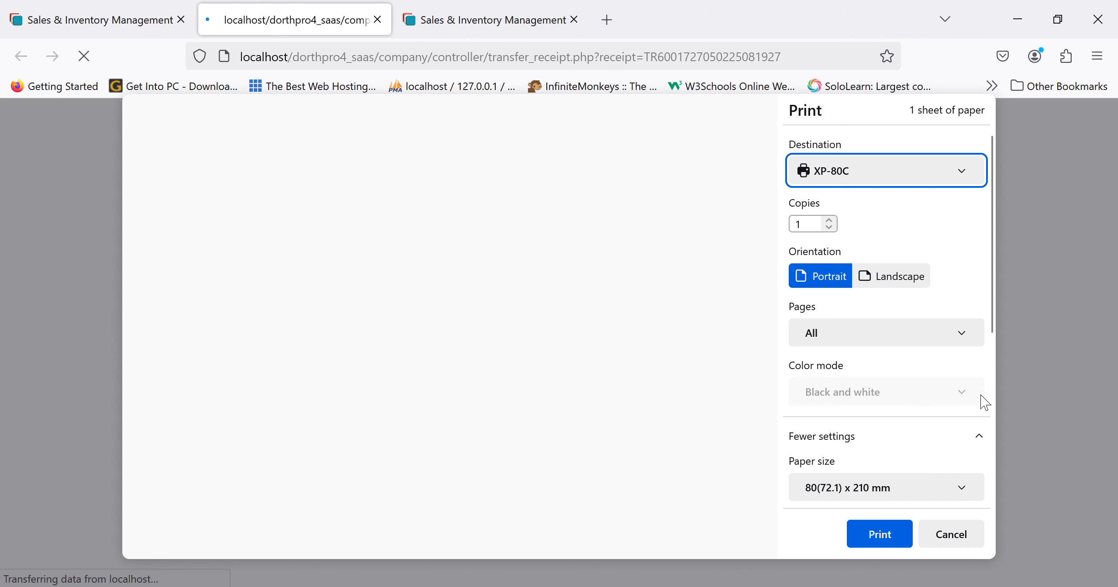
key("Escape")
scroll(90, 524, "down", 5)
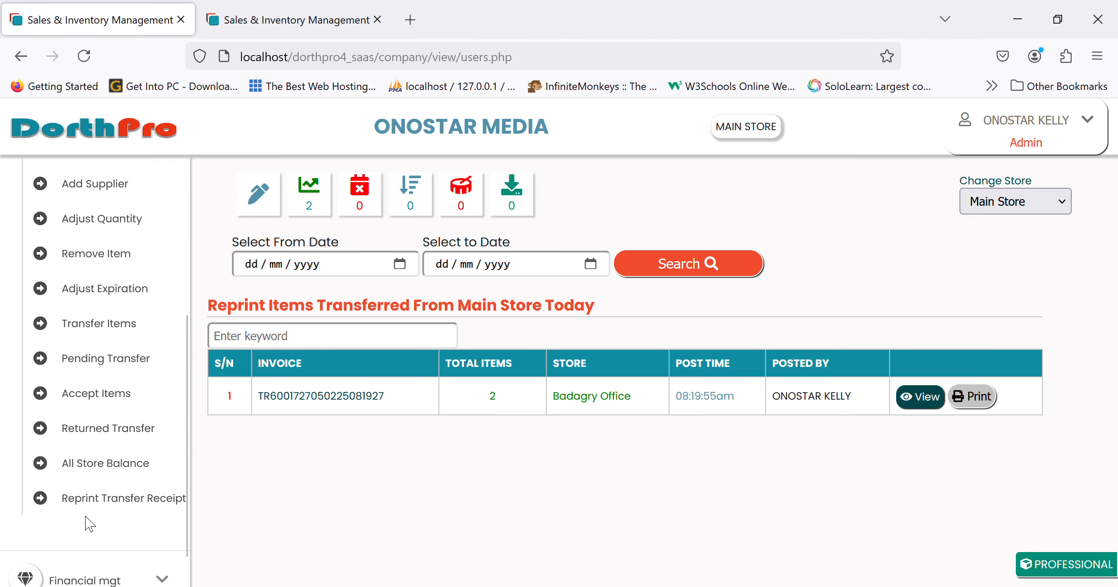
scroll(90, 524, "down", 1)
left_click(151, 418)
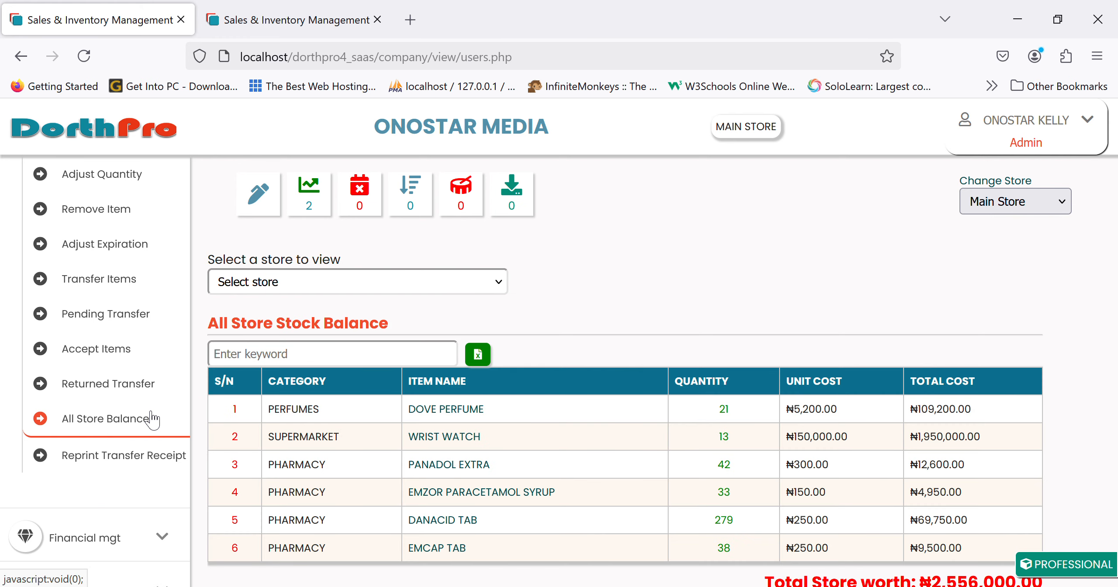
View the stock balances of Main Store and then Warehouse.
scroll(153, 419, "up", 6)
scroll(586, 287, "down", 1)
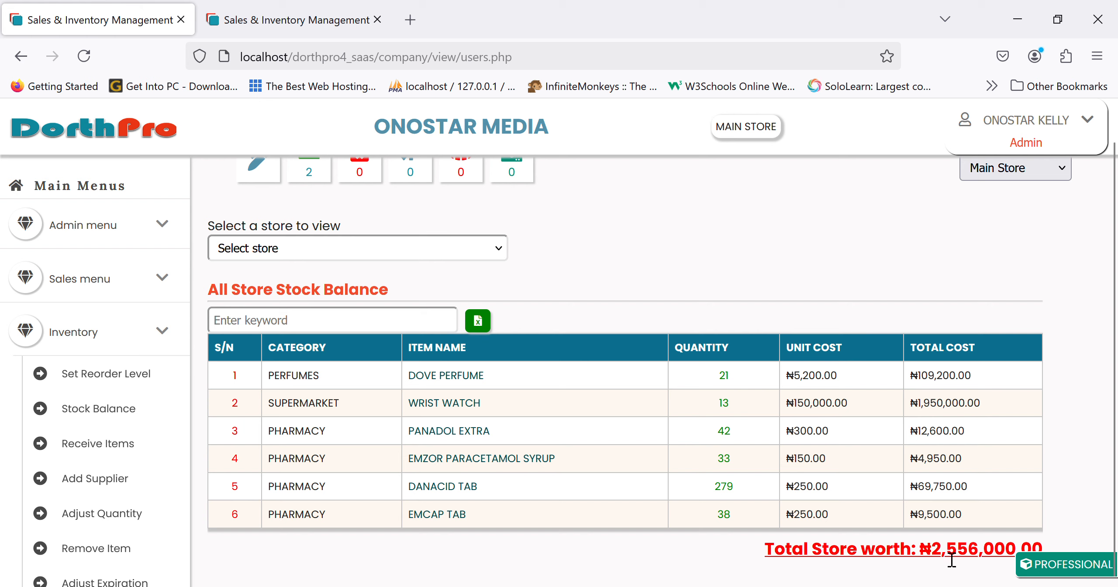
left_click(471, 251)
left_click(432, 299)
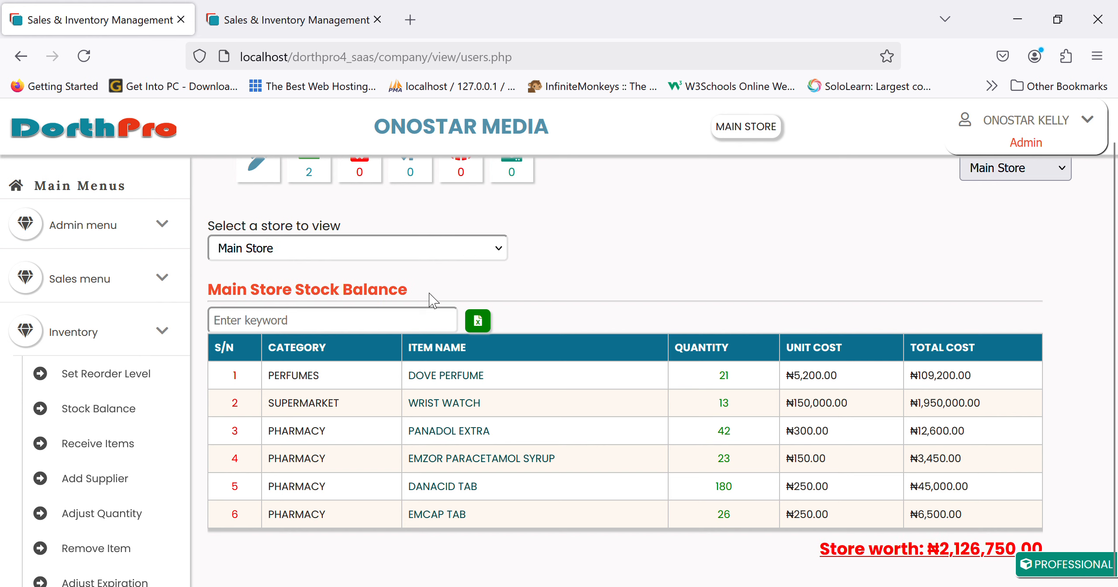
left_click(488, 256)
left_click(428, 330)
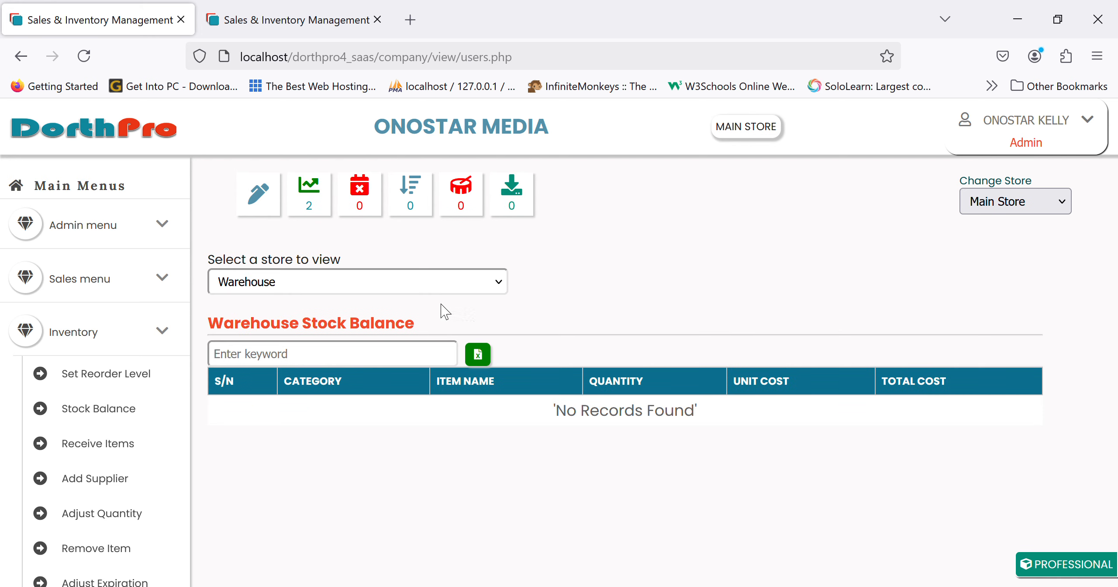
Check Badagry Office (₦29,250.00) and the empty Warehouse2, then collapse the Inventory menu.
left_click(409, 368)
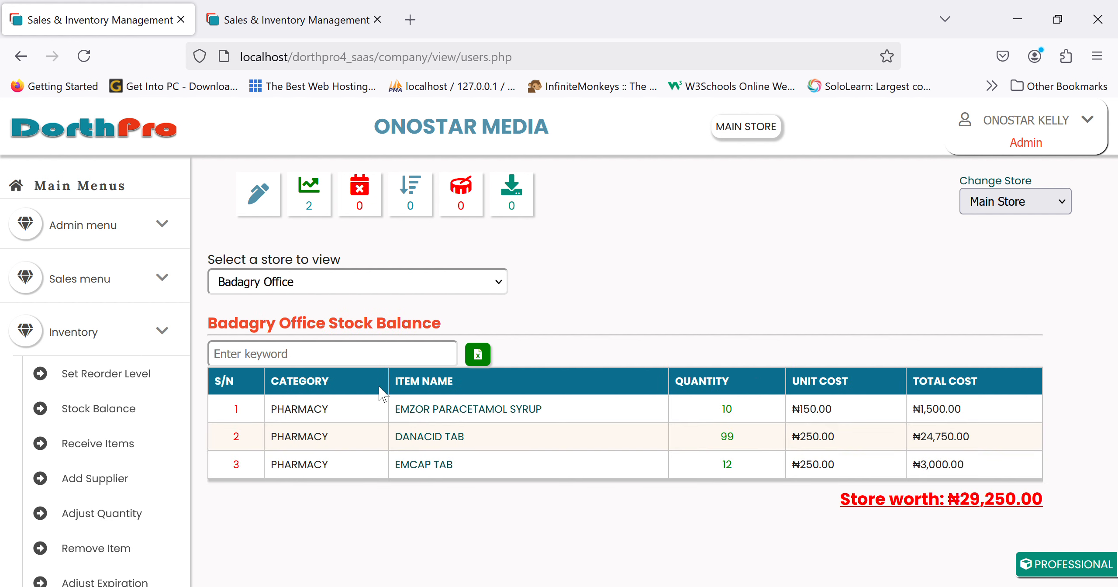
left_click(367, 406)
scroll(156, 471, "down", 6)
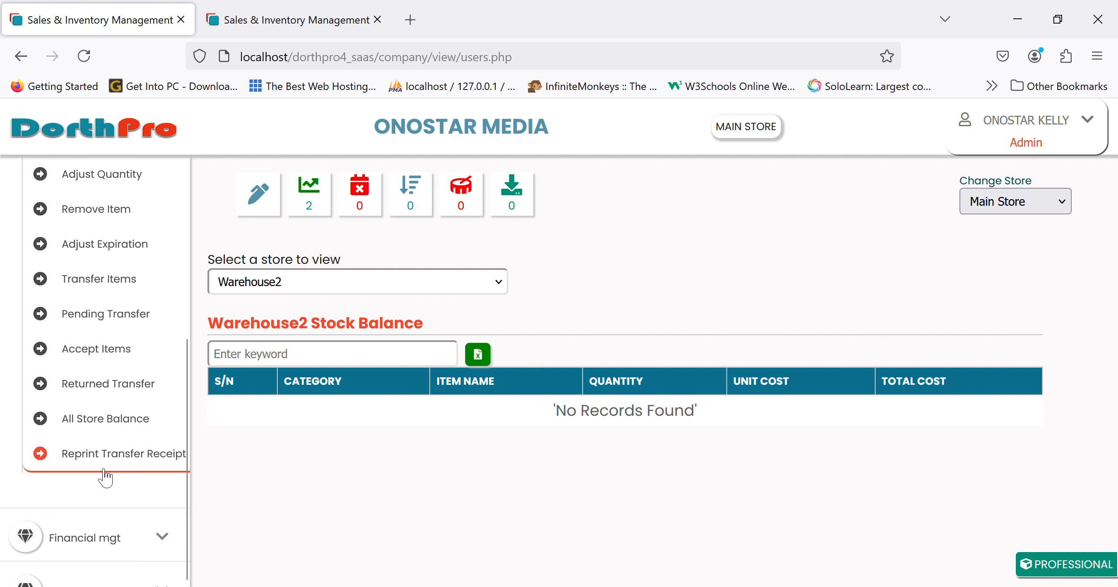
scroll(140, 393, "up", 3)
scroll(140, 393, "up", 5)
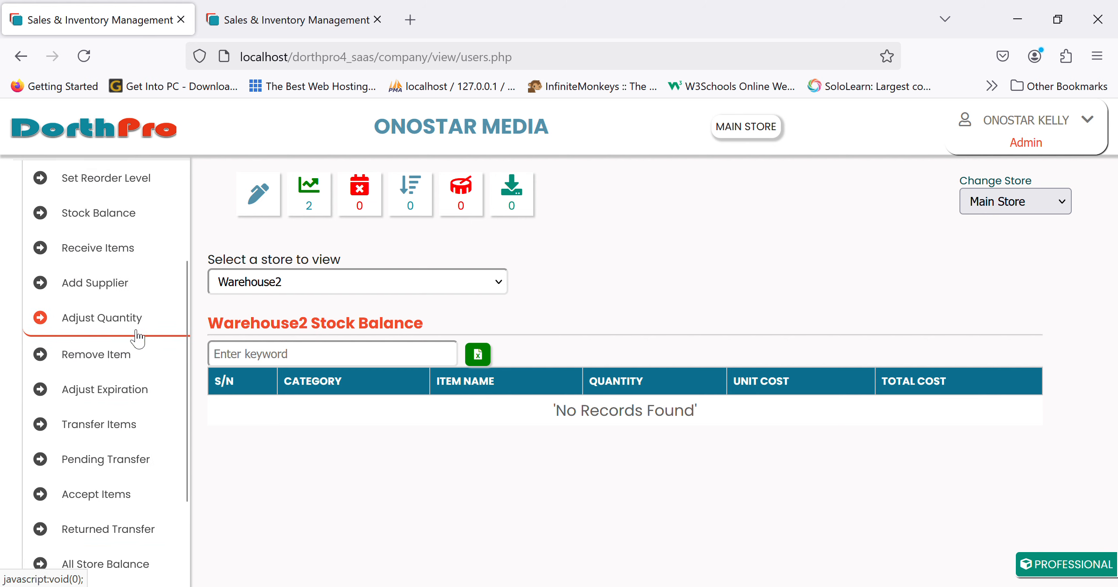
left_click(126, 305)
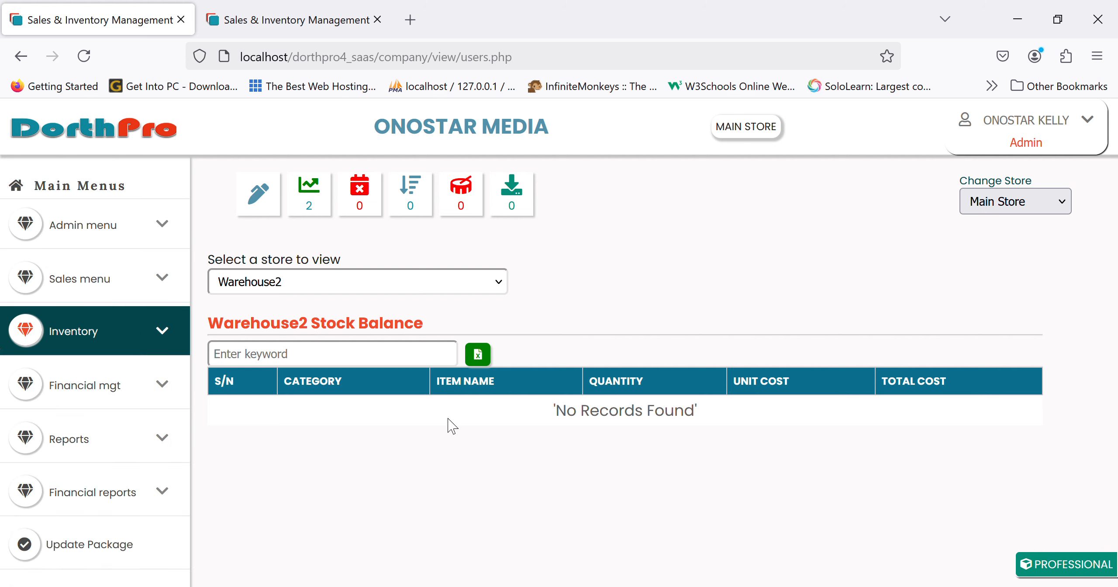